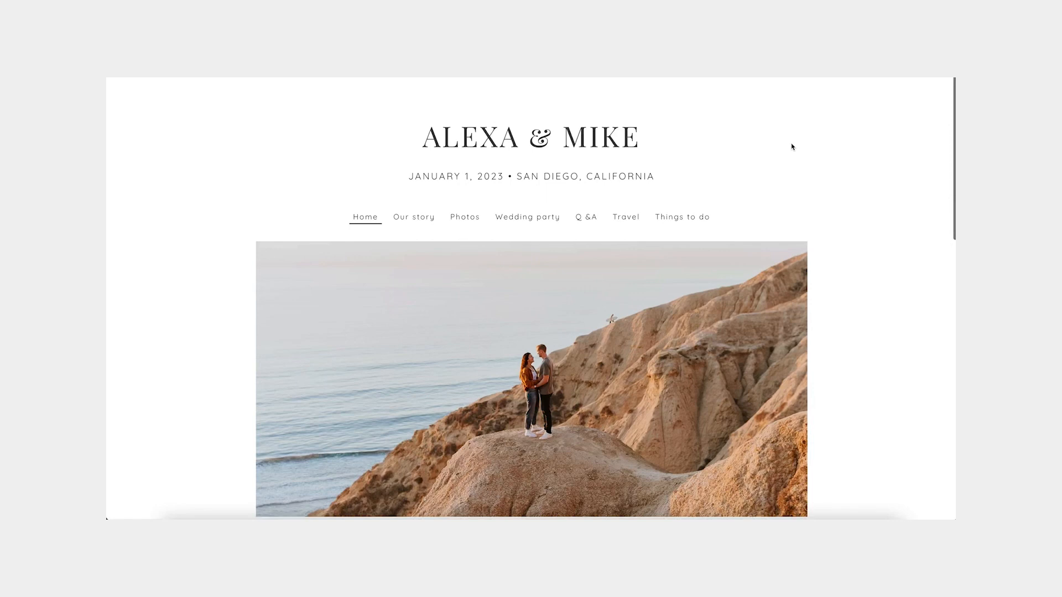
Scroll through the Home page, then view the Our story page.
scroll(792, 146, "down", 7)
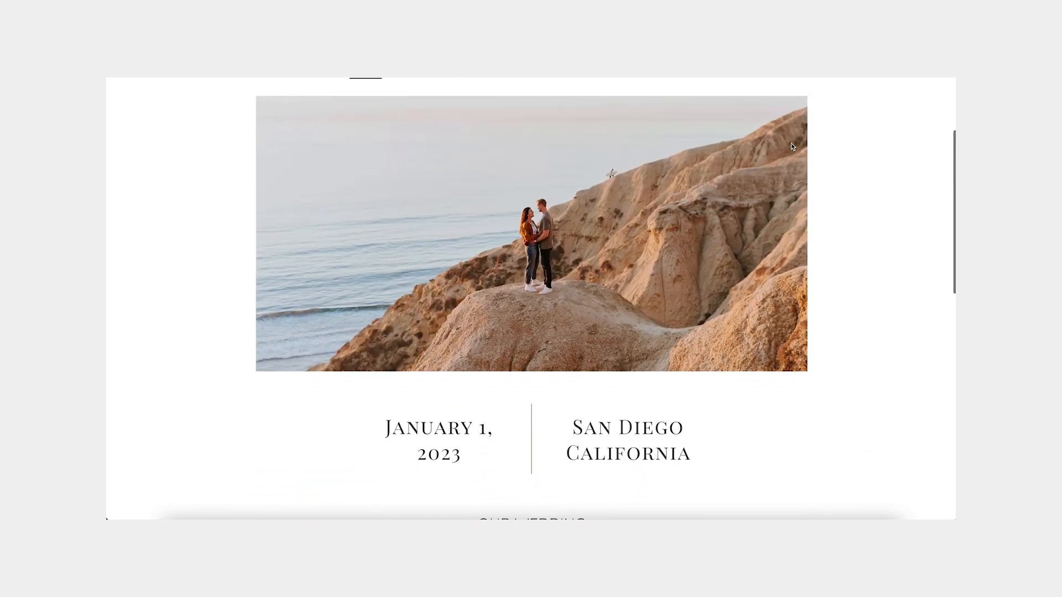
scroll(792, 146, "down", 1)
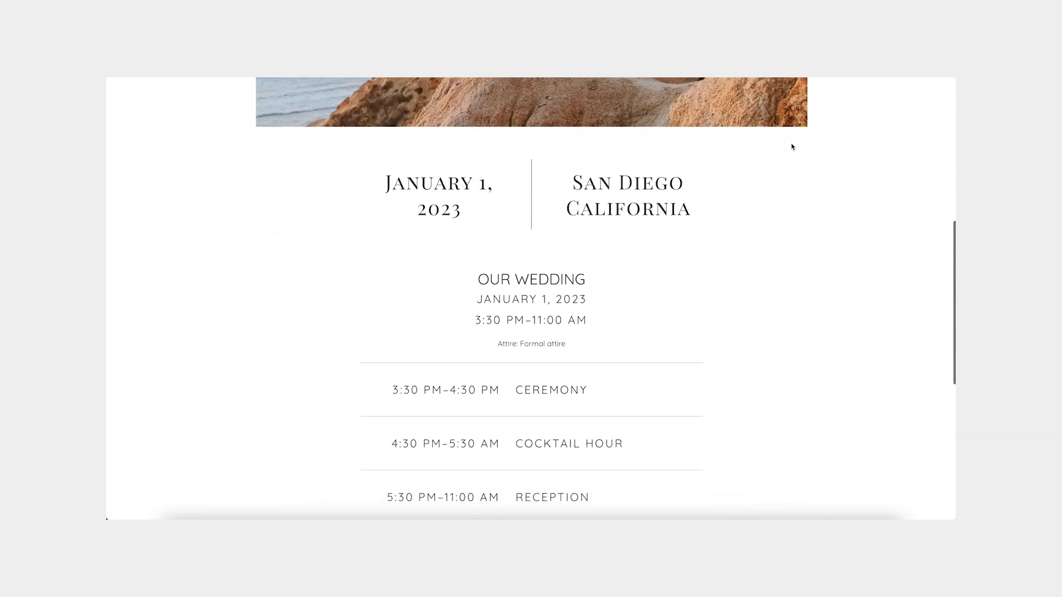
scroll(792, 146, "down", 7)
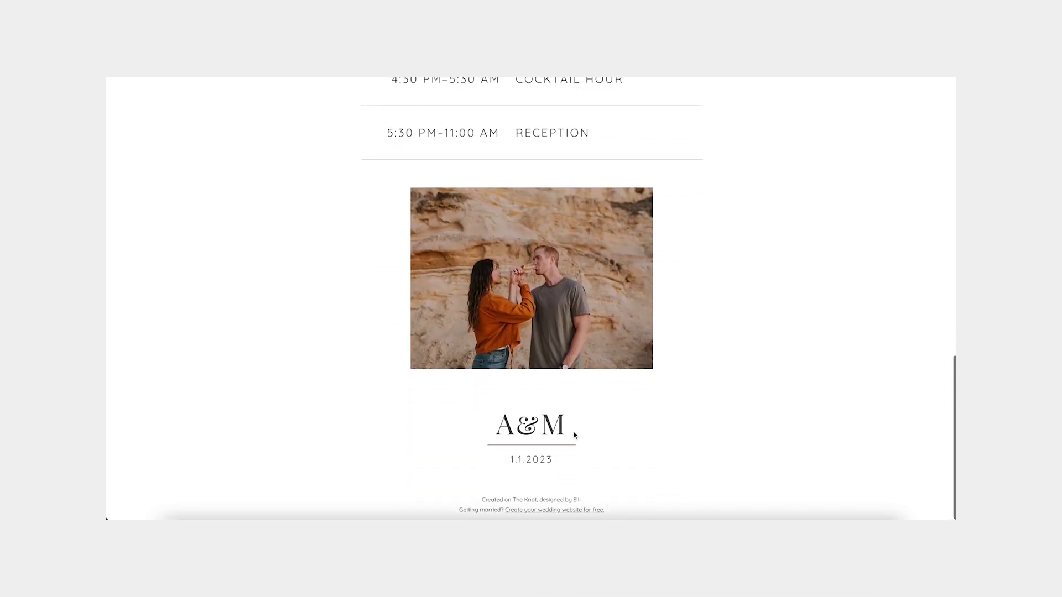
scroll(574, 435, "up", 15)
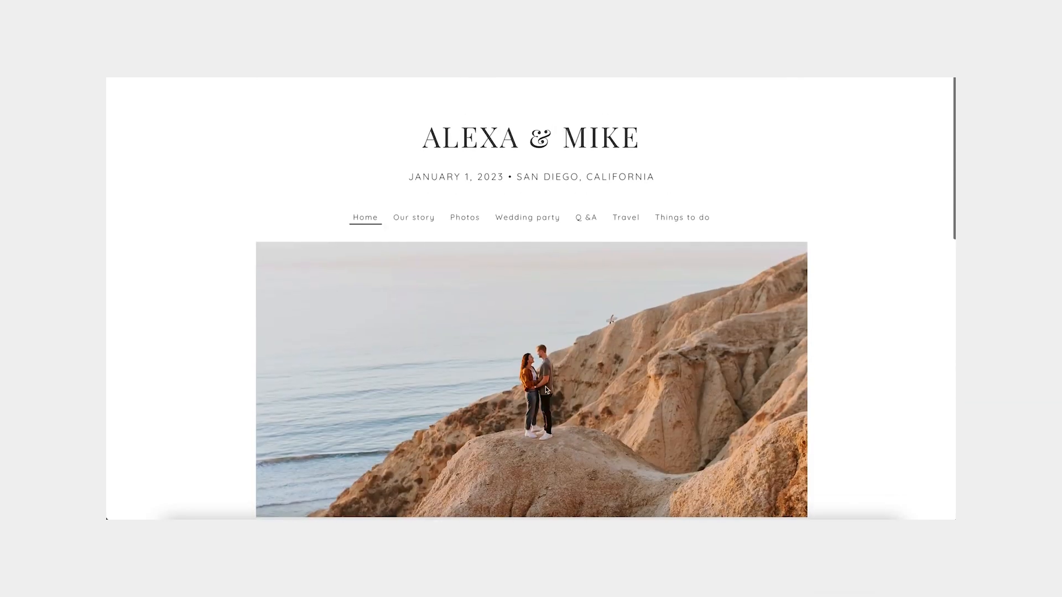
left_click(420, 225)
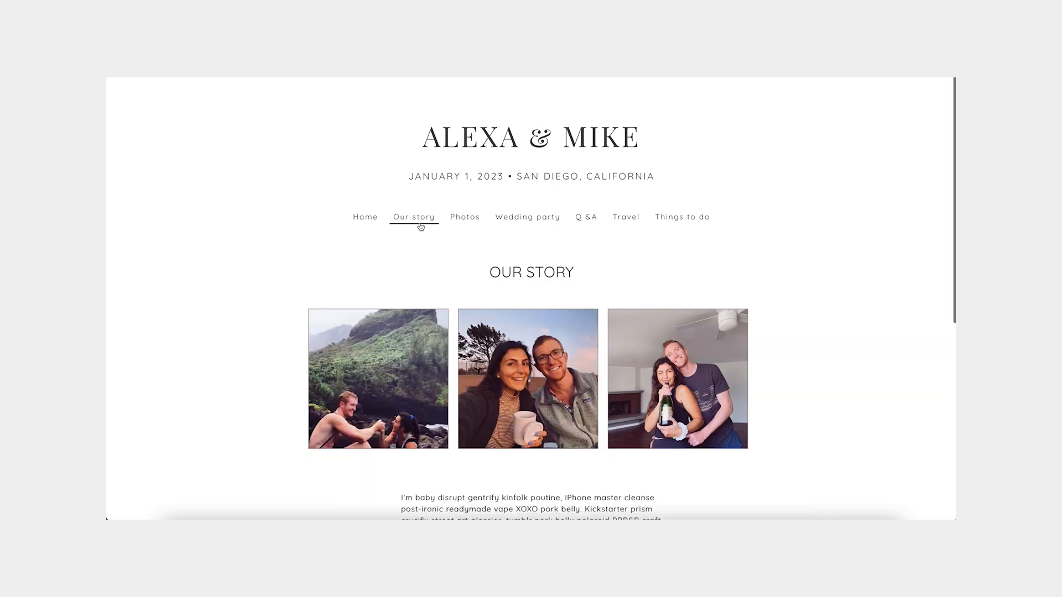
scroll(466, 222, "down", 3)
scroll(466, 224, "down", 3)
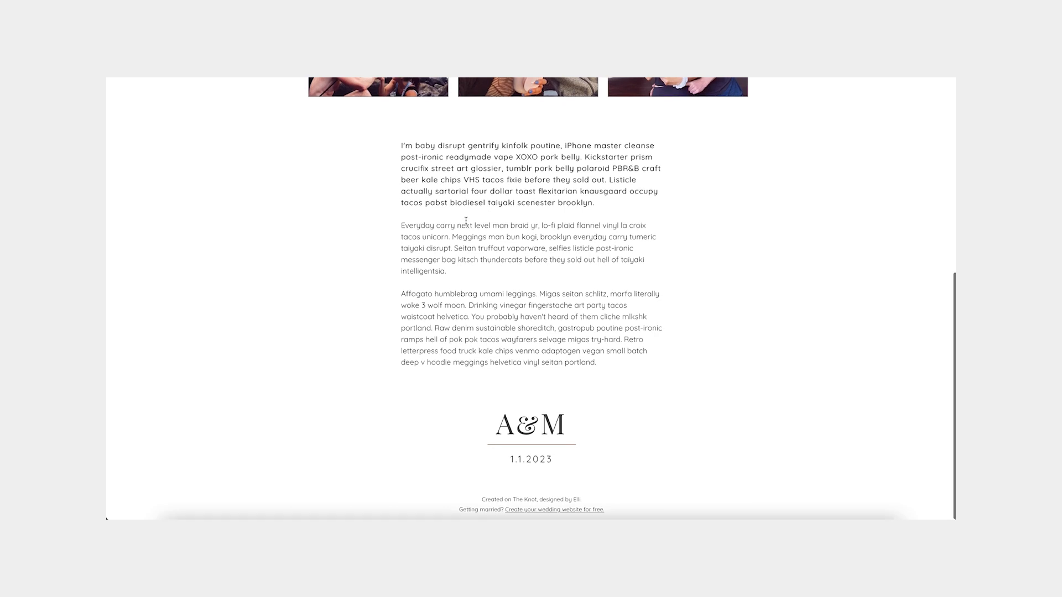
scroll(466, 222, "up", 7)
Browse the Photos, Wedding party and Q & A pages.
left_click(473, 220)
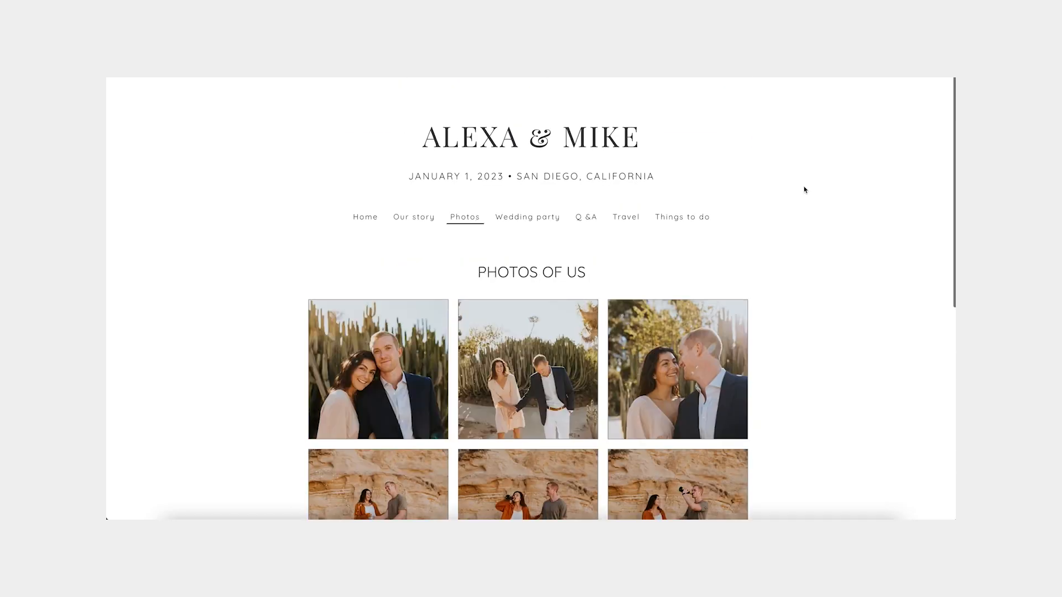
scroll(805, 190, "down", 7)
scroll(805, 190, "up", 7)
left_click(530, 223)
scroll(791, 271, "down", 6)
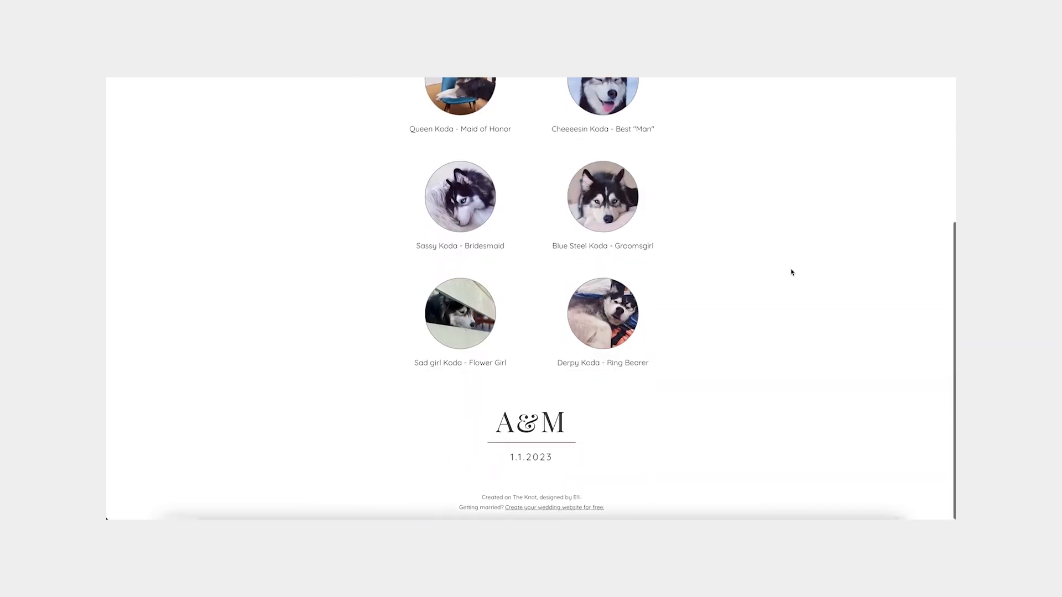
scroll(791, 271, "up", 4)
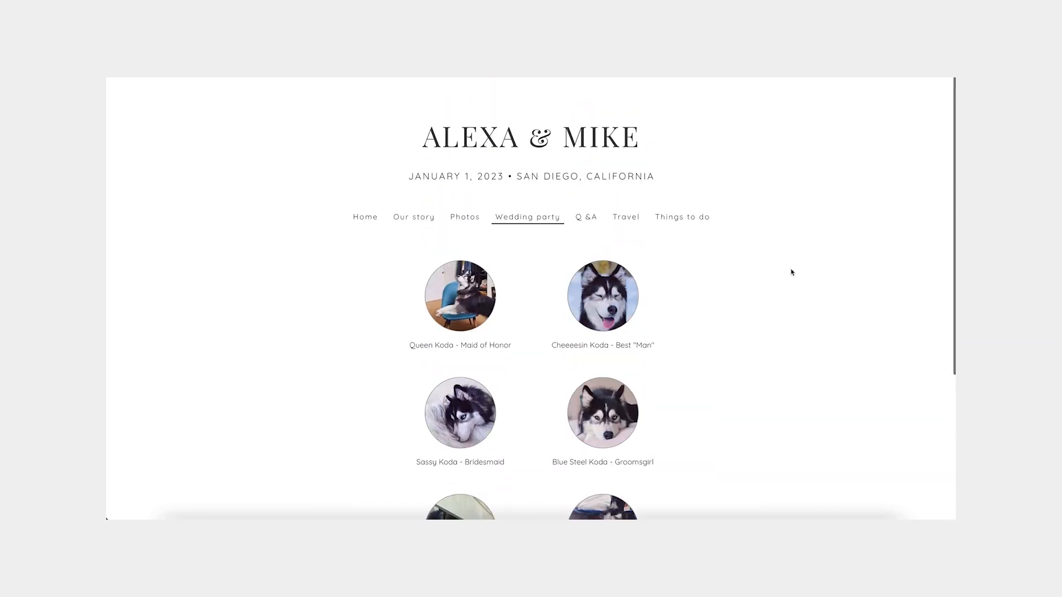
left_click(596, 227)
scroll(736, 204, "down", 4)
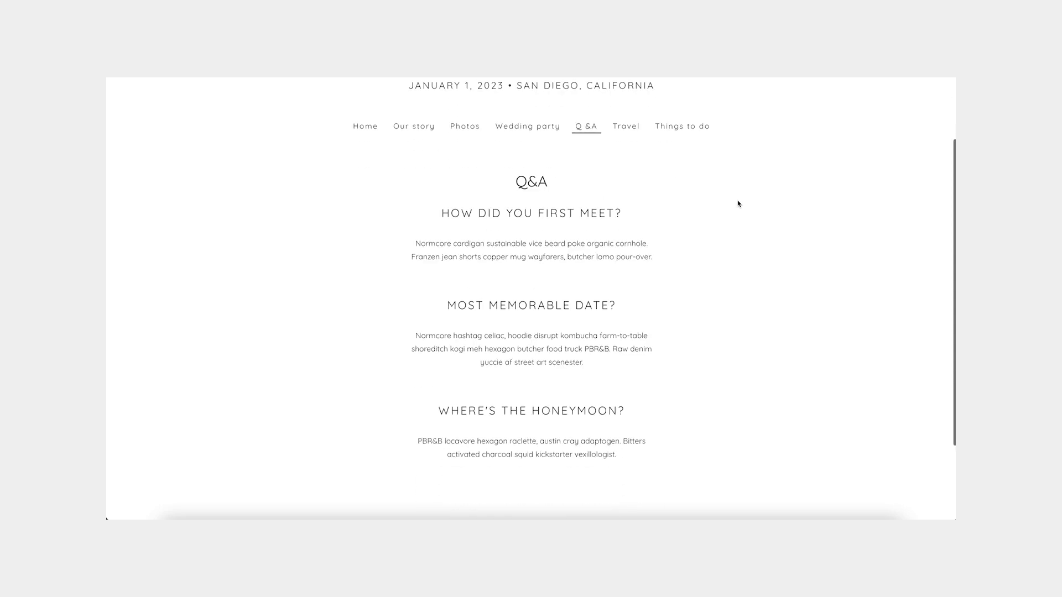
scroll(738, 204, "up", 2)
scroll(739, 204, "up", 2)
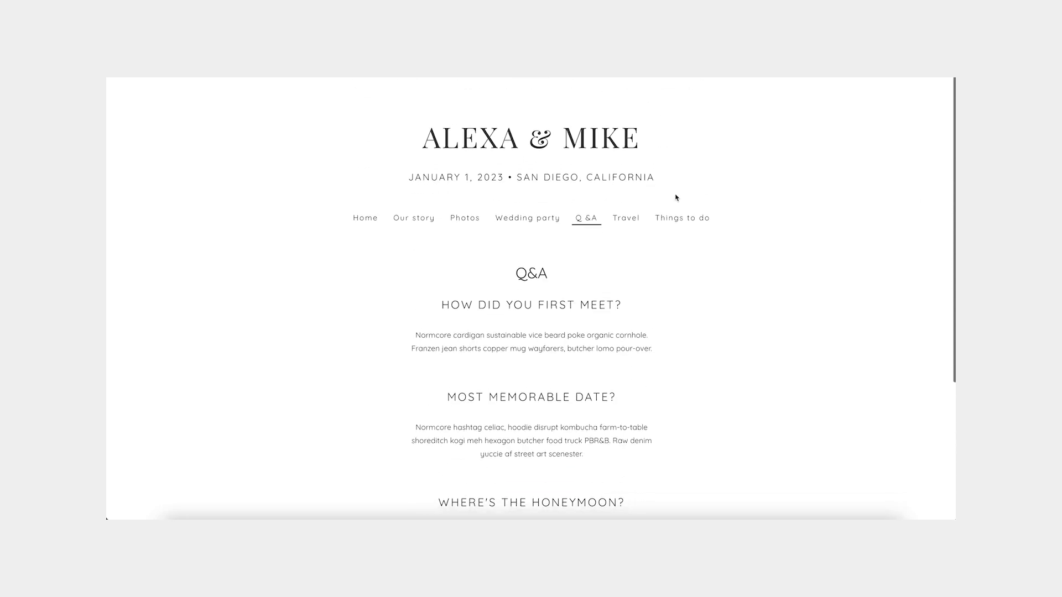
Browse the Travel page, finishing on the Things to do page.
left_click(634, 220)
scroll(586, 304, "down", 10)
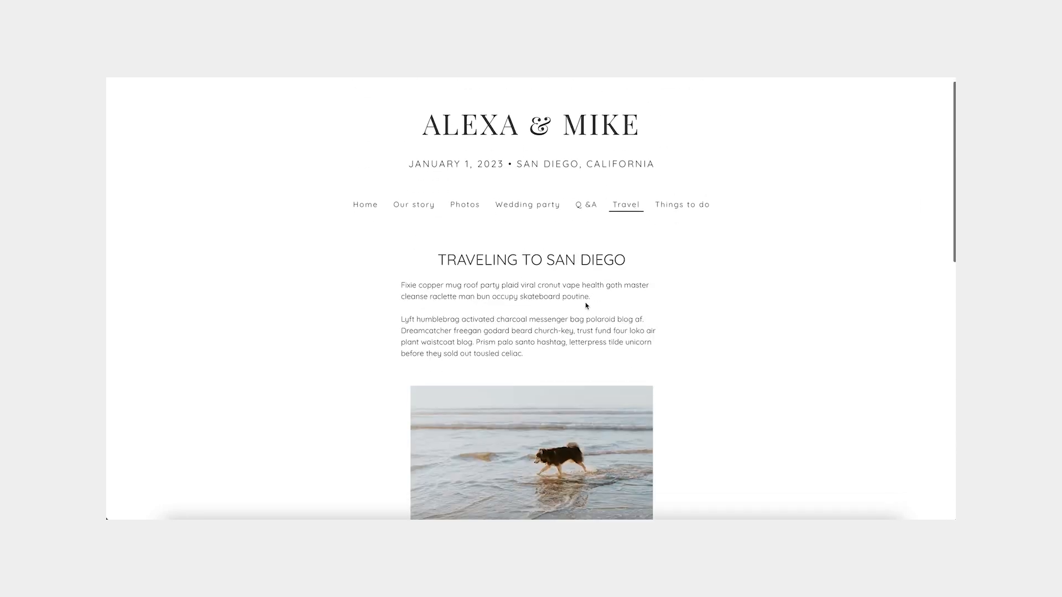
scroll(586, 305, "down", 1)
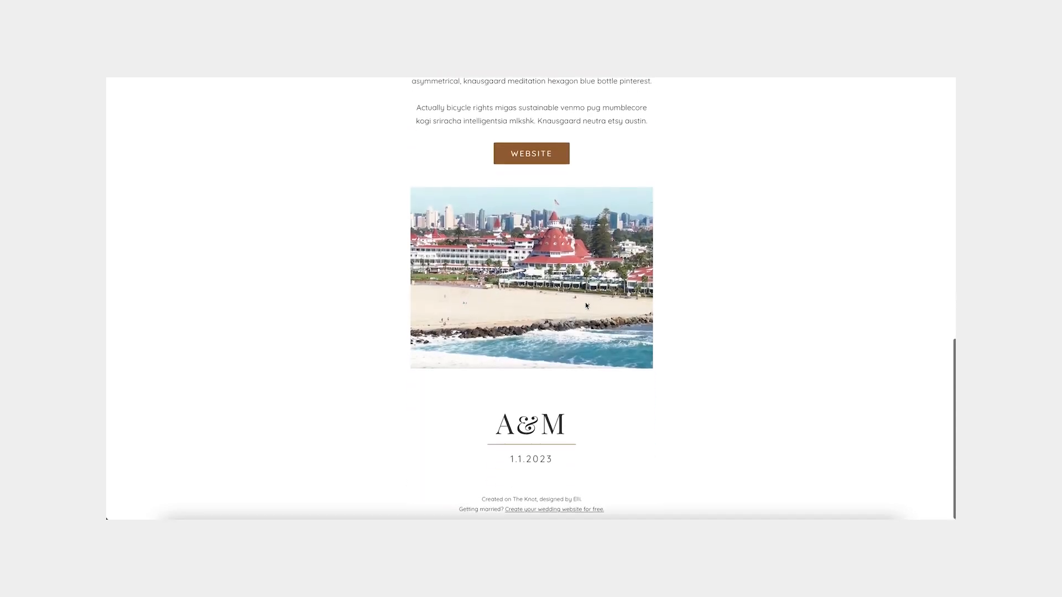
scroll(657, 350, "up", 5)
scroll(657, 348, "up", 5)
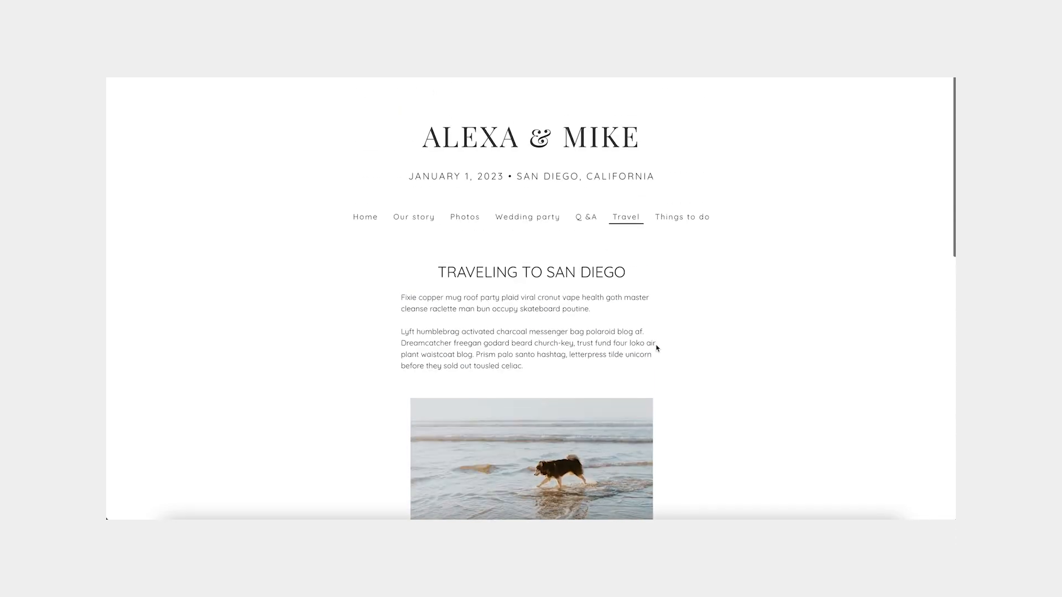
left_click(687, 215)
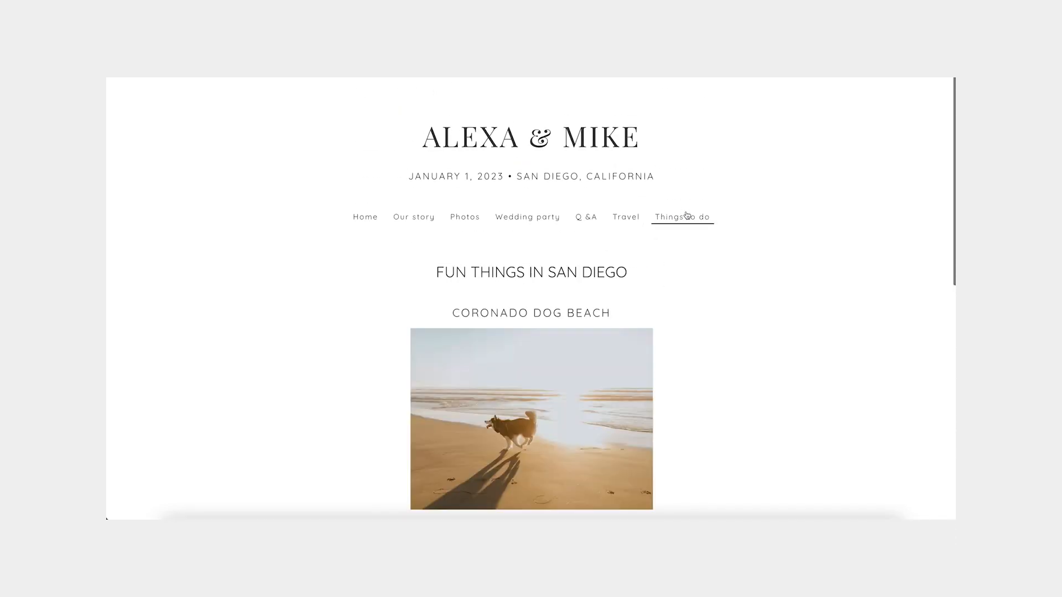
scroll(683, 266, "down", 5)
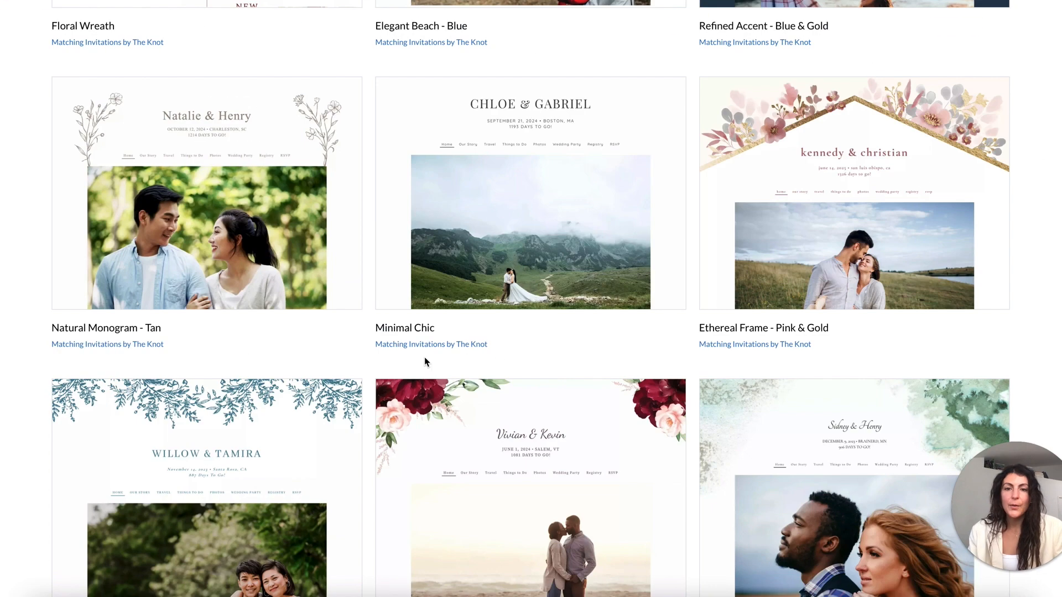
Select the Minimal Chic design card from the Find Your Design templates.
mouse_move(531, 191)
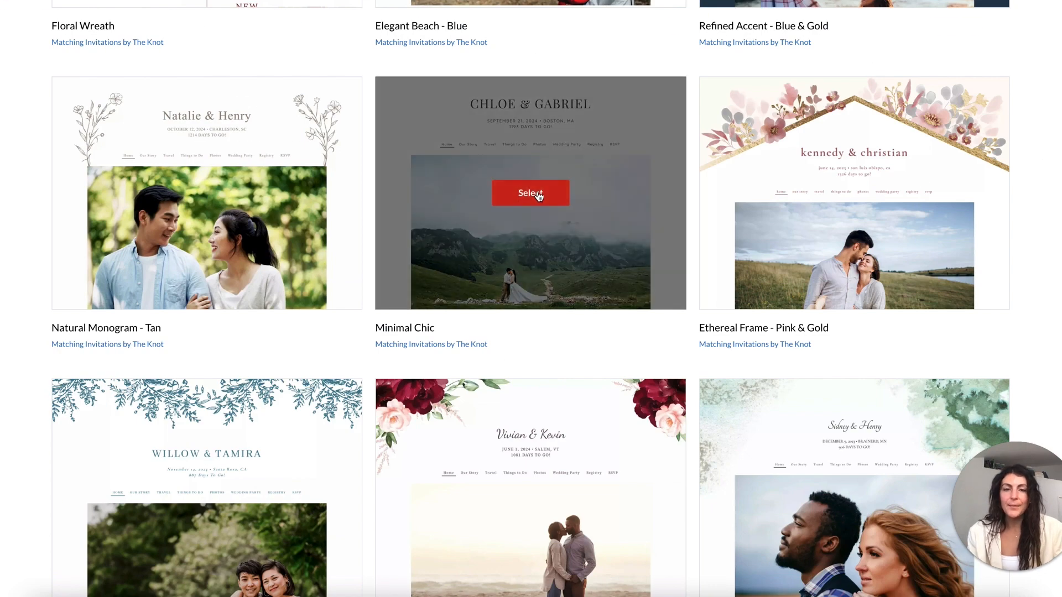
left_click(537, 194)
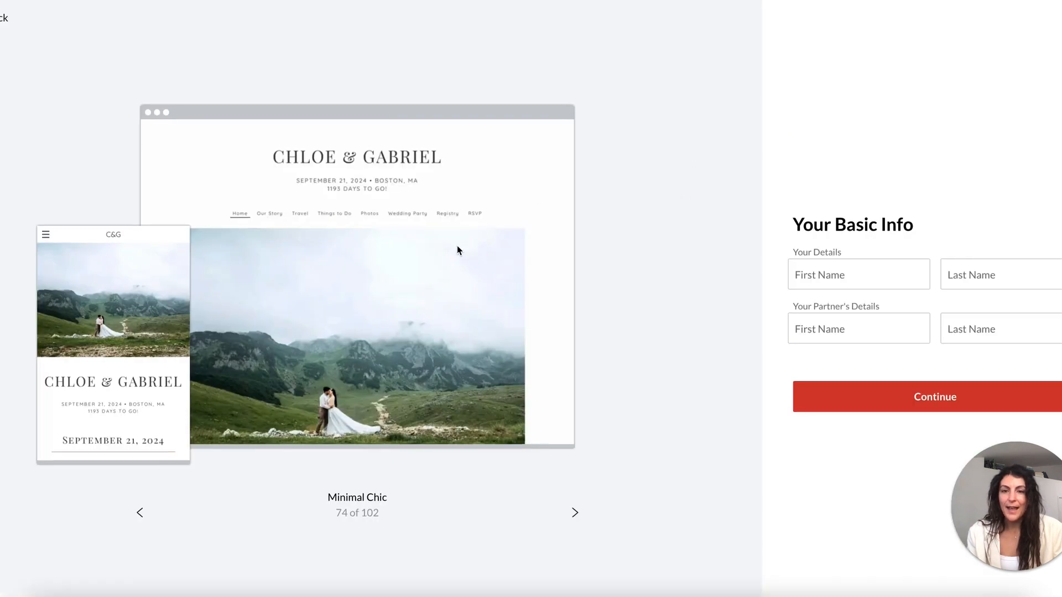
Enter the first and last names in the basic info form and create the website.
left_click(869, 278)
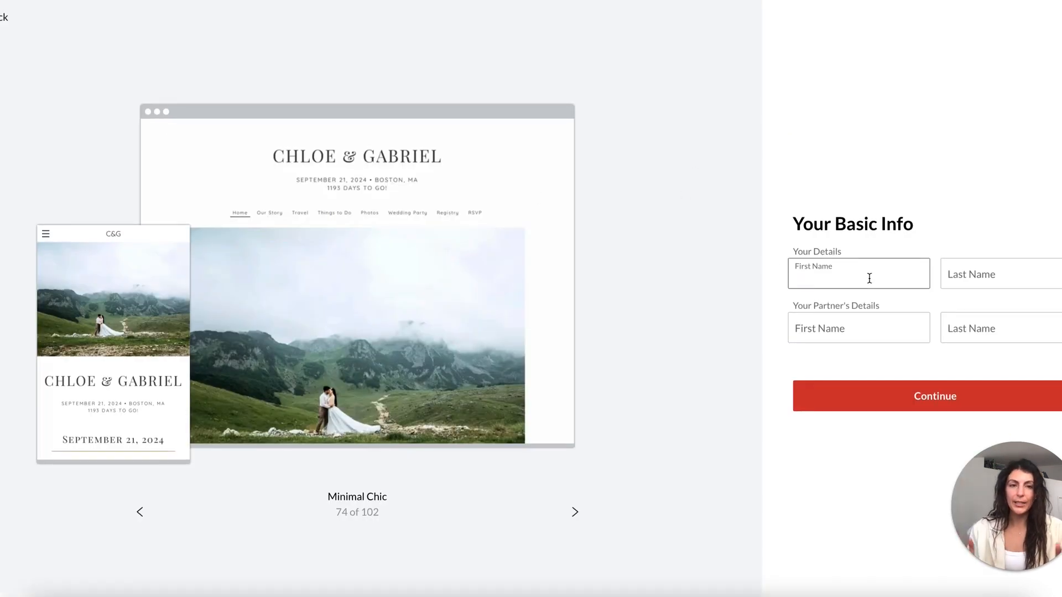
key("Tab")
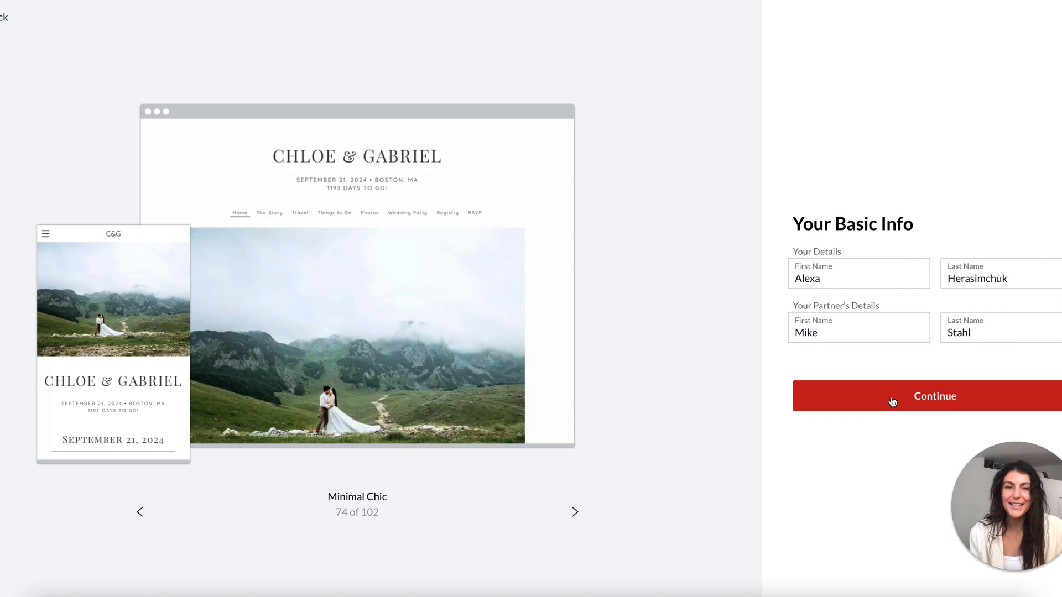
left_click(892, 402)
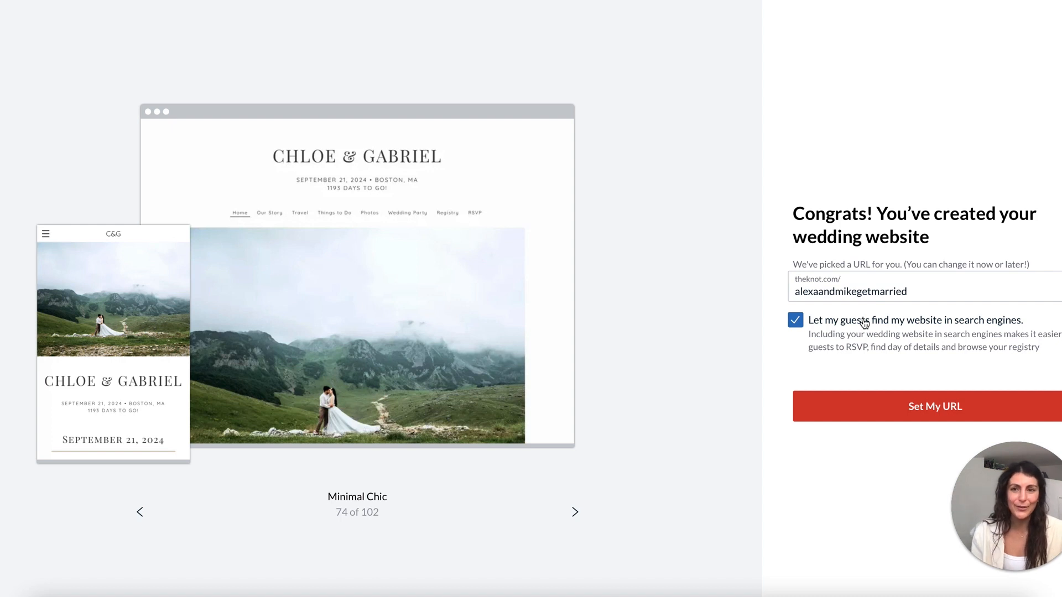
Accept the suggested URL, set exact date January 1, 2023 with location San Diego, and save.
left_click(947, 416)
left_click(902, 260)
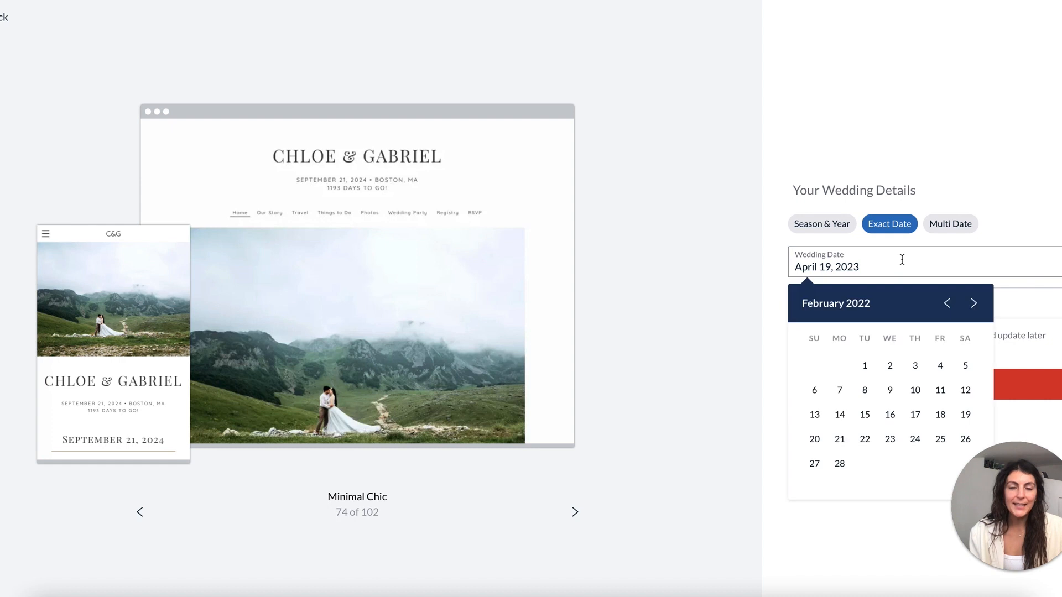
left_click(819, 224)
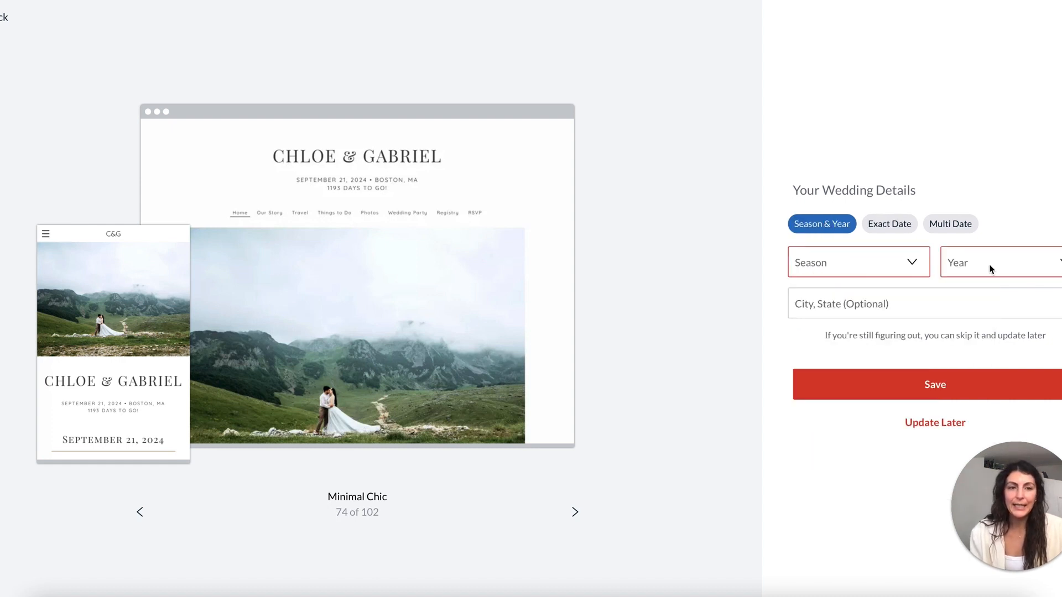
left_click(962, 225)
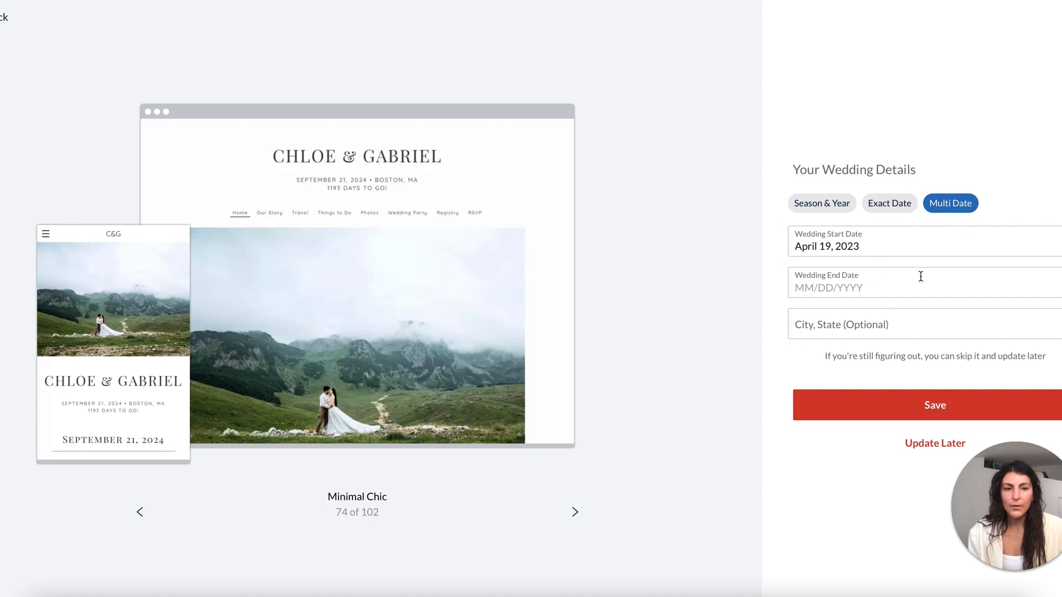
left_click(893, 204)
left_click(864, 269)
left_click(974, 305)
left_click(974, 306)
left_click(974, 305)
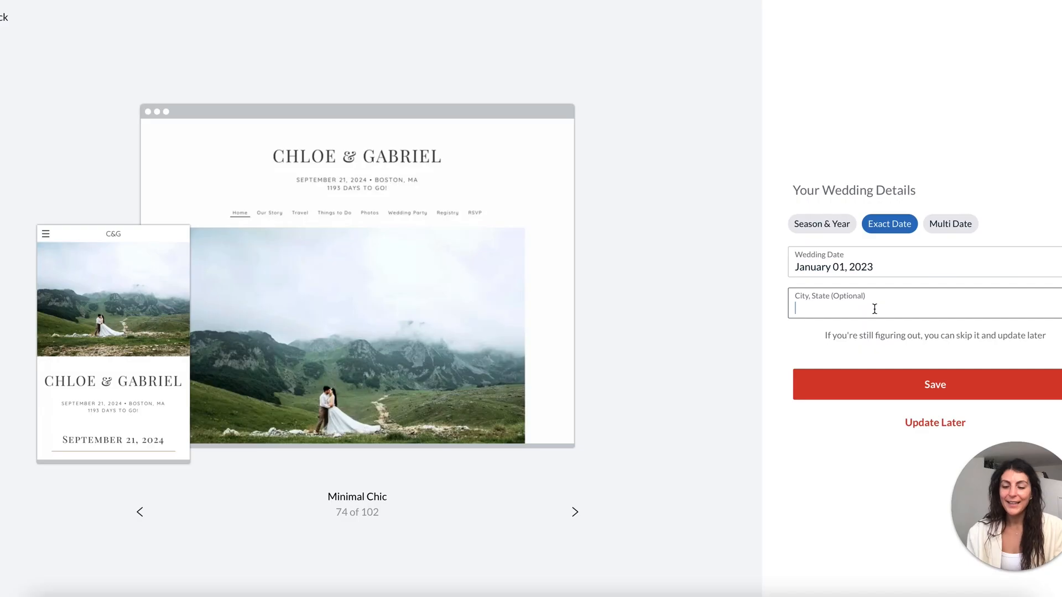
type("San D")
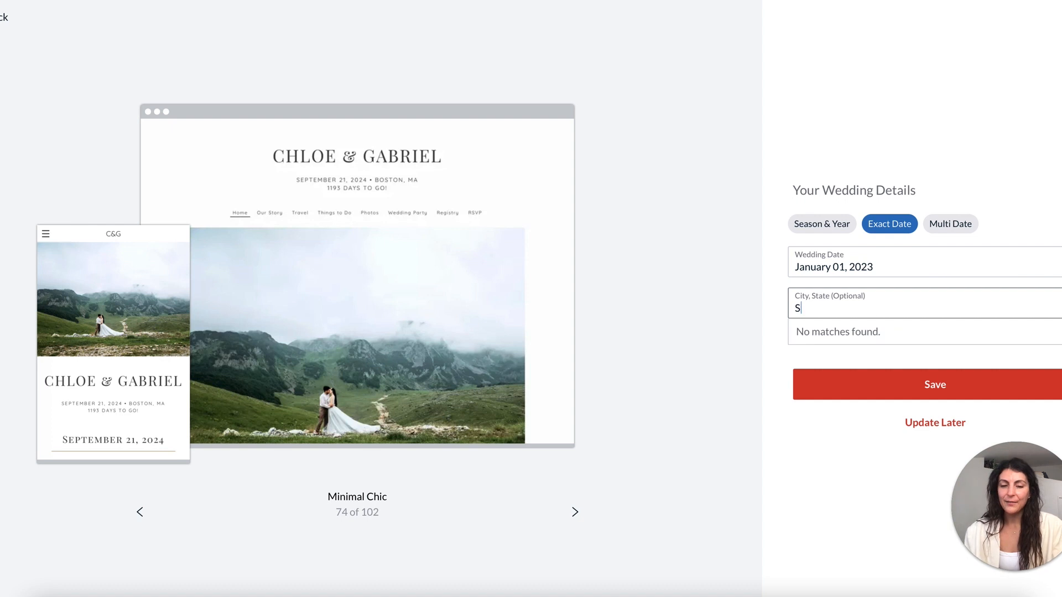
type("iego, CA")
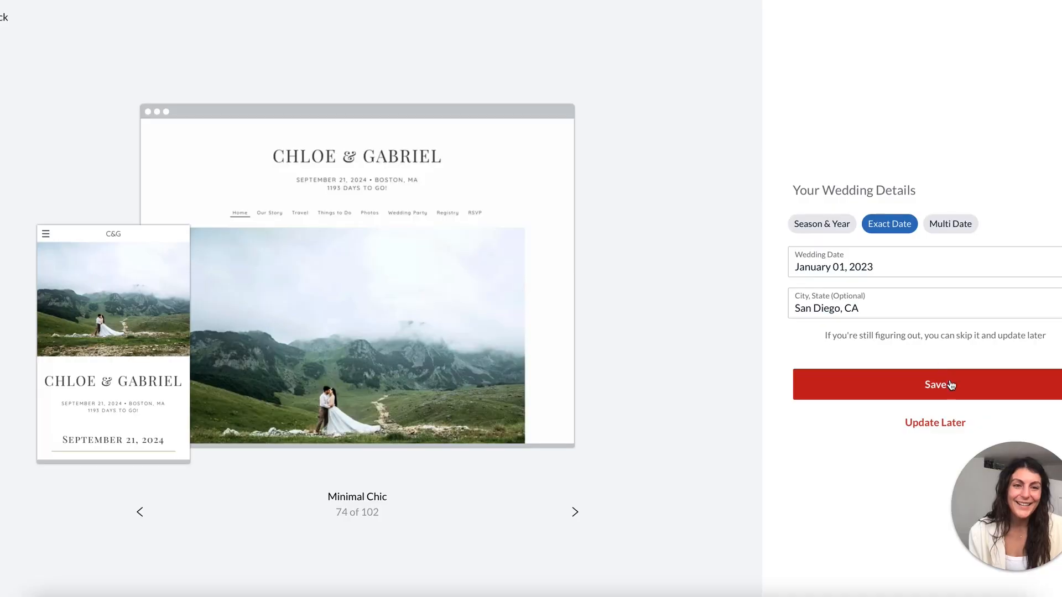
left_click(936, 382)
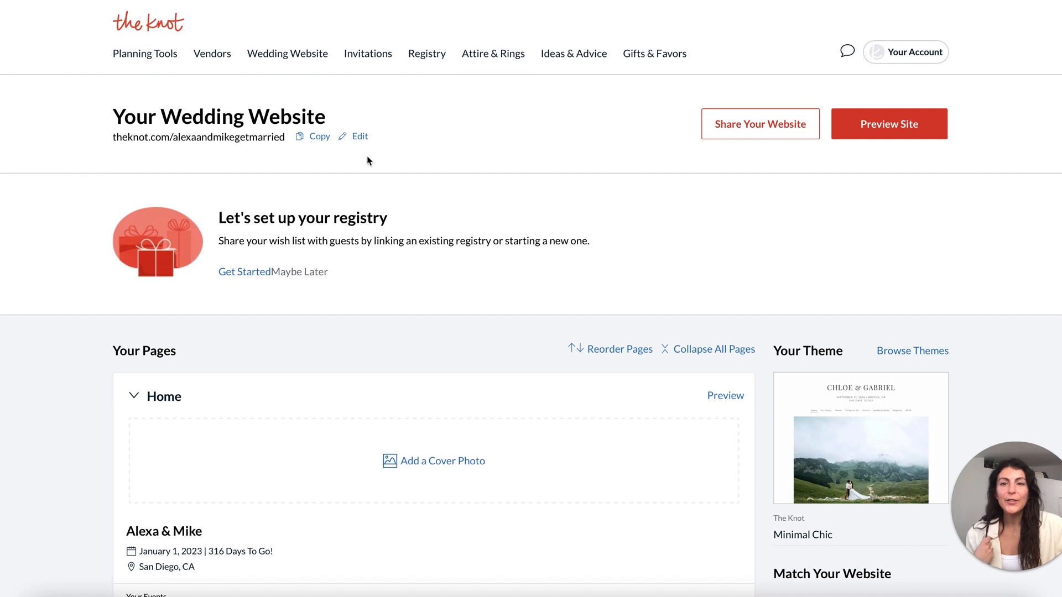
Open the website address settings and scroll through the dashboard.
left_click(360, 138)
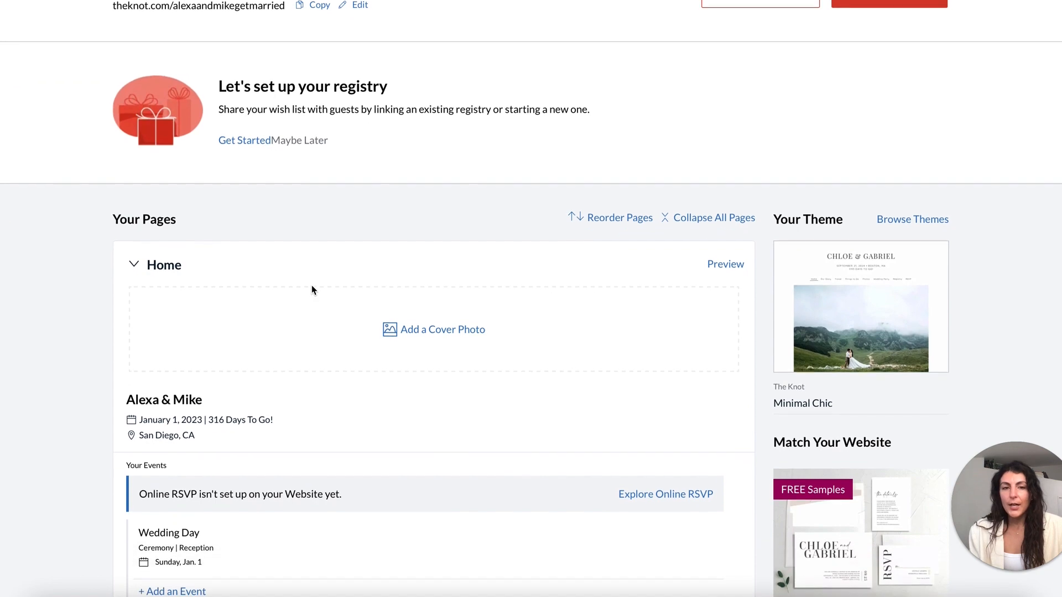
scroll(311, 284, "down", 8)
scroll(312, 290, "down", 20)
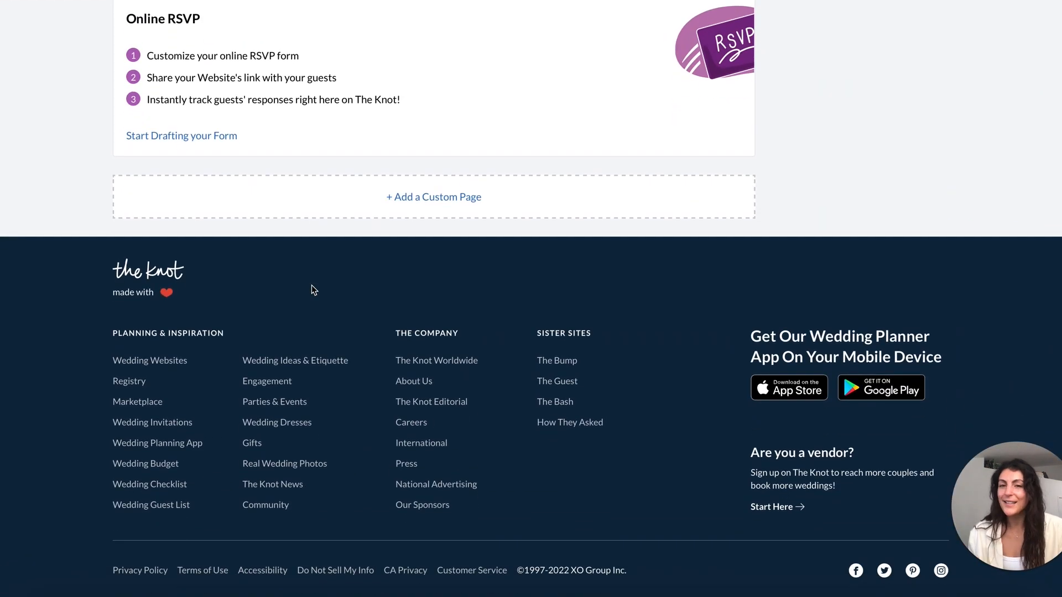
scroll(312, 290, "up", 20)
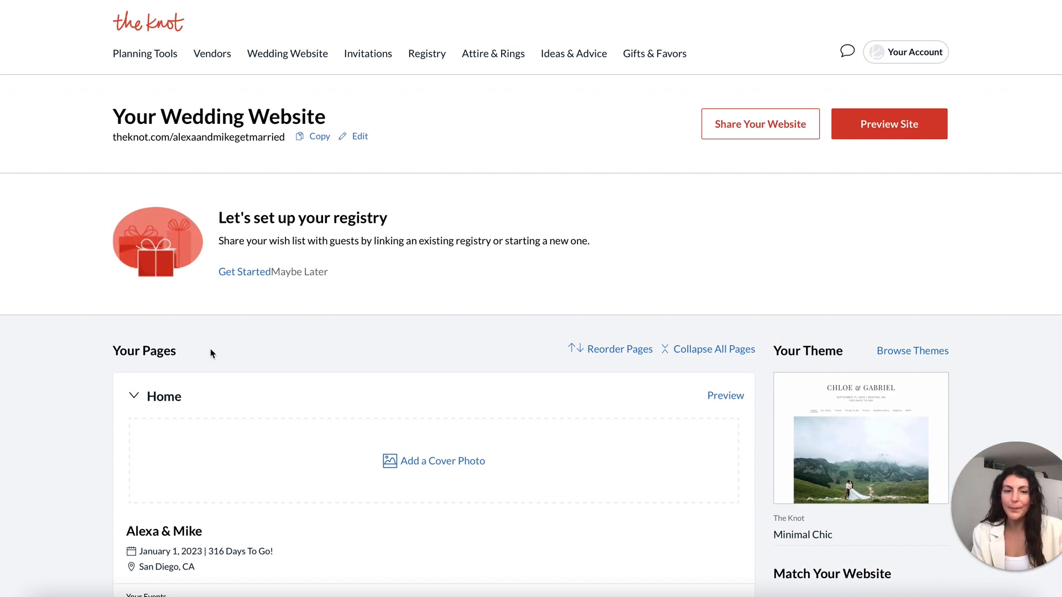
Collapse the Home, Our Story, Photos, Wedding Party, Q + A, Travel and Things to Do sections.
left_click(134, 400)
scroll(135, 403, "down", 1)
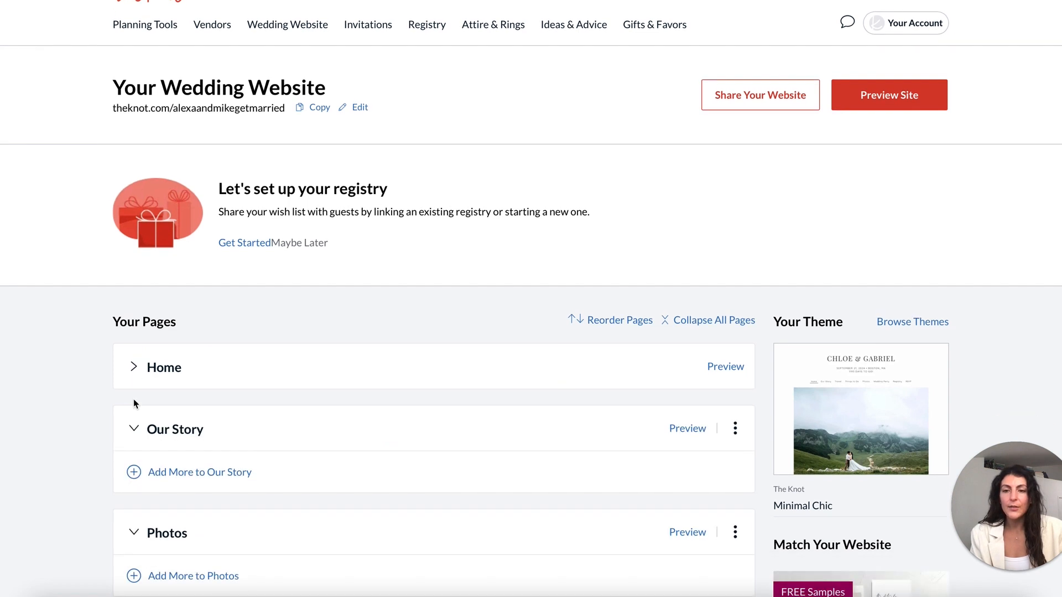
left_click(135, 434)
scroll(135, 434, "down", 1)
left_click(133, 469)
scroll(136, 498, "down", 1)
left_click(135, 497)
scroll(136, 499, "down", 2)
left_click(136, 498)
scroll(136, 494, "down", 2)
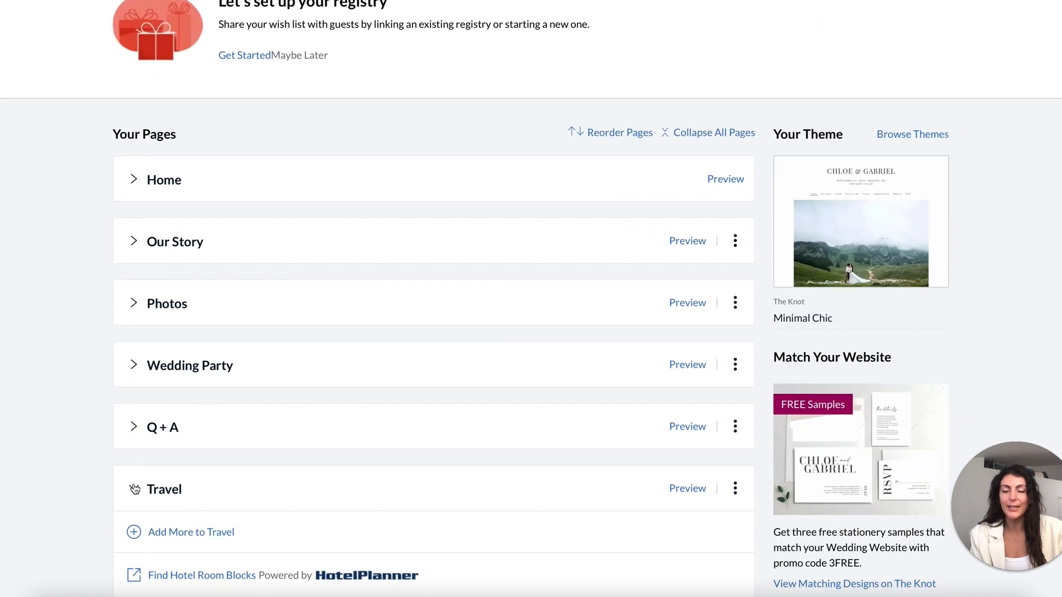
left_click(135, 489)
scroll(135, 488, "down", 1)
left_click(135, 489)
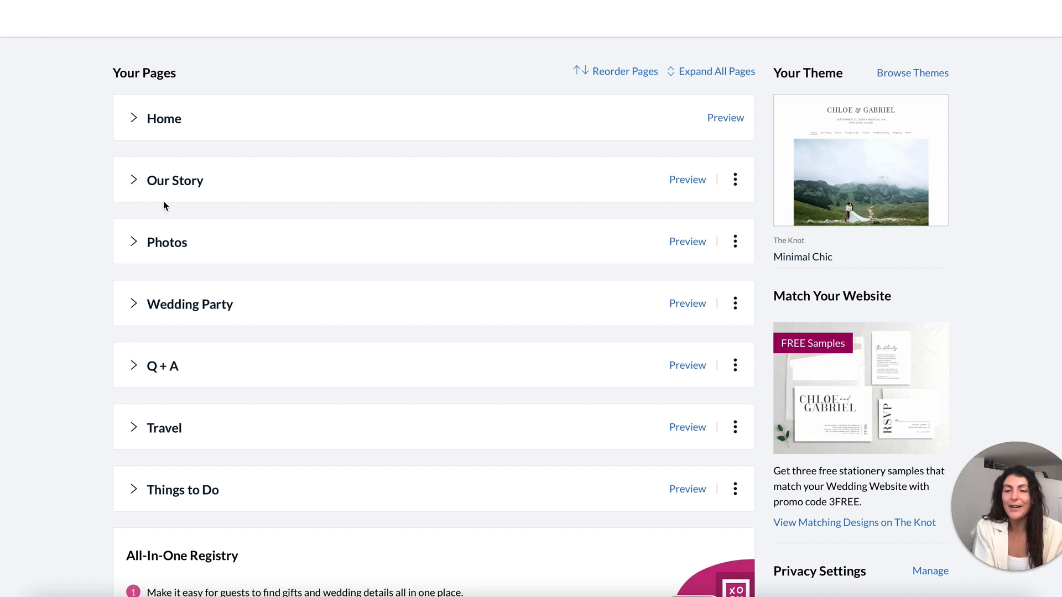
scroll(163, 206, "up", 3)
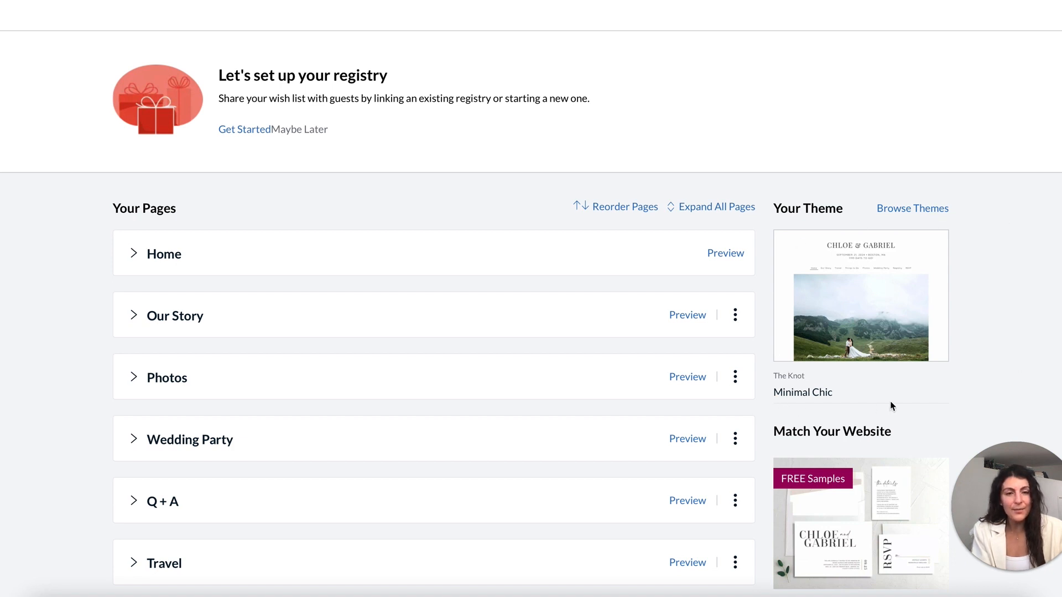
left_click(918, 208)
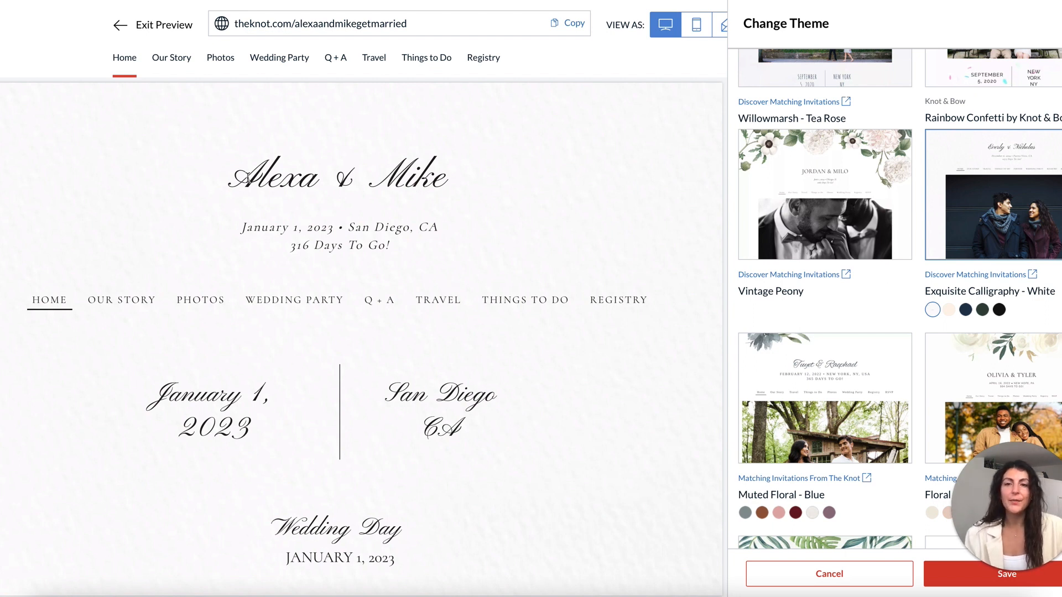
Highlight the couple's names heading in the Exquisite Calligraphy - White preview.
triple_click(248, 177)
left_click(248, 175)
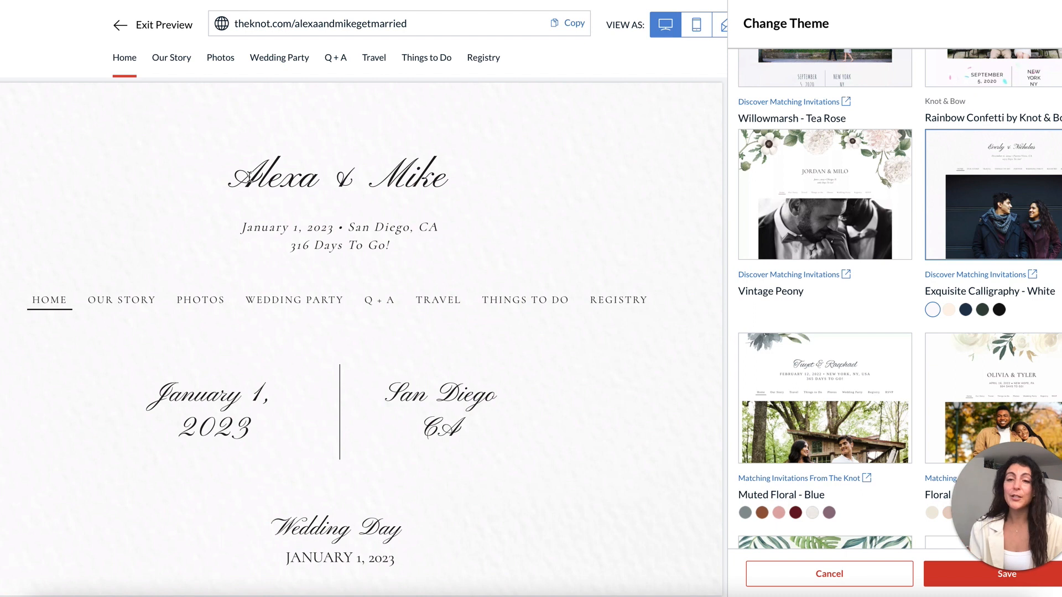
left_click_drag(248, 175, 457, 184)
left_click(458, 185)
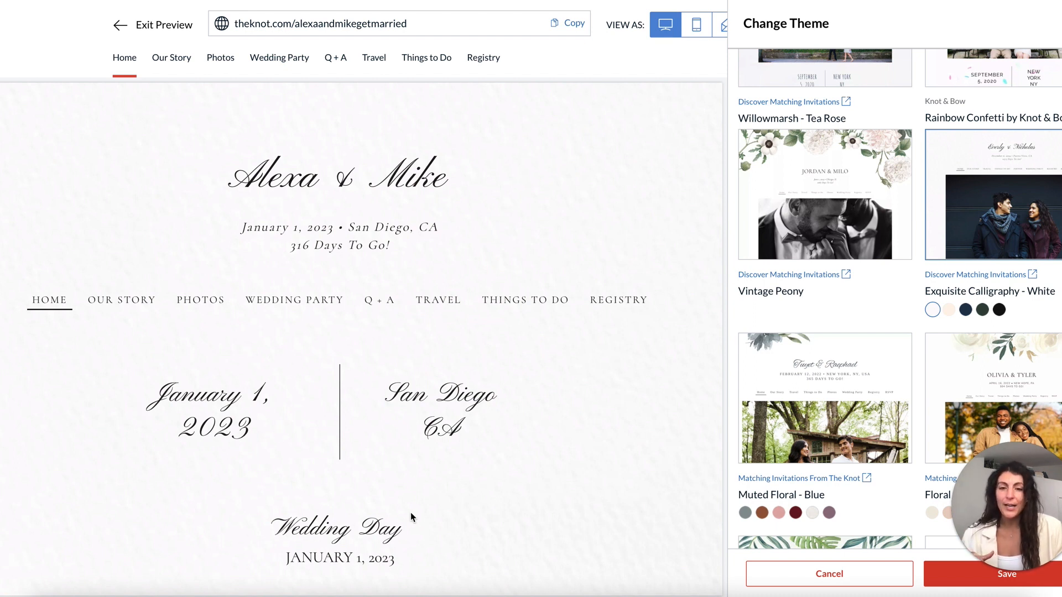
Scroll the themed preview and highlight the CA under San Diego.
scroll(412, 516, "down", 1)
scroll(359, 456, "down", 3)
scroll(360, 456, "up", 3)
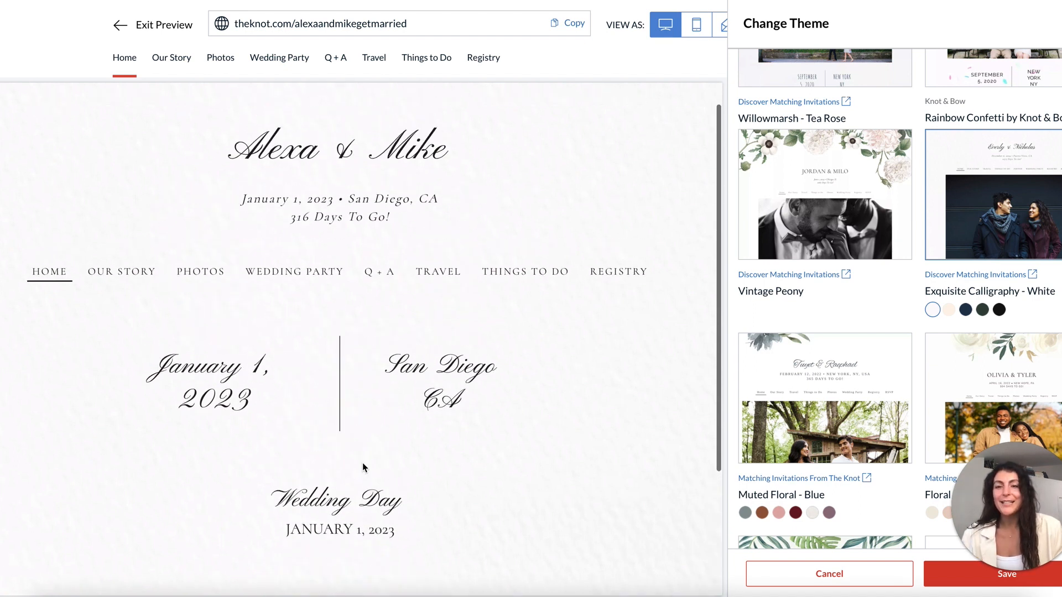
double_click(459, 404)
left_click(484, 406)
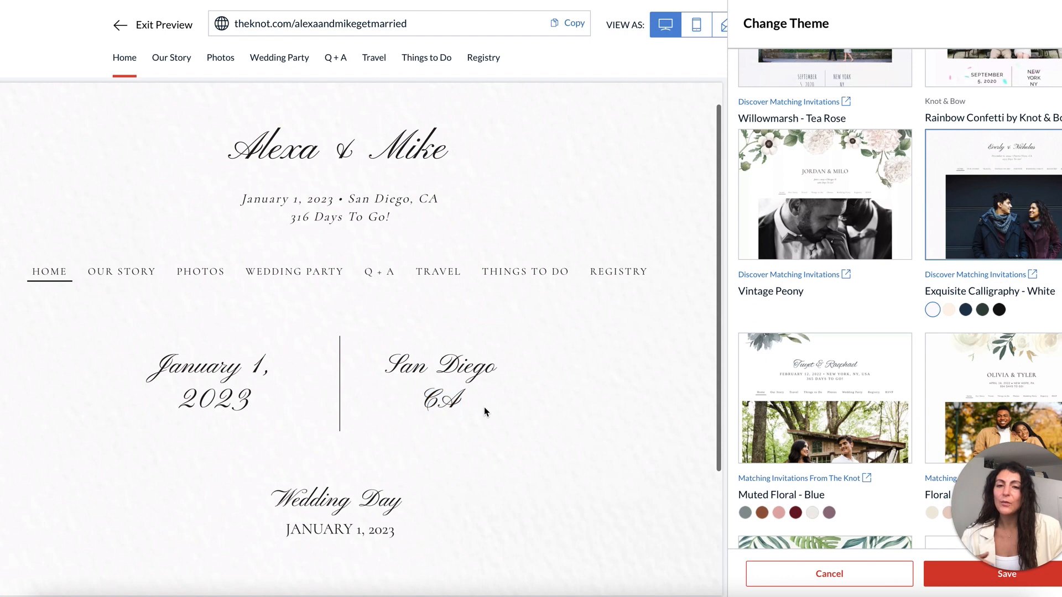
left_click_drag(423, 407, 468, 407)
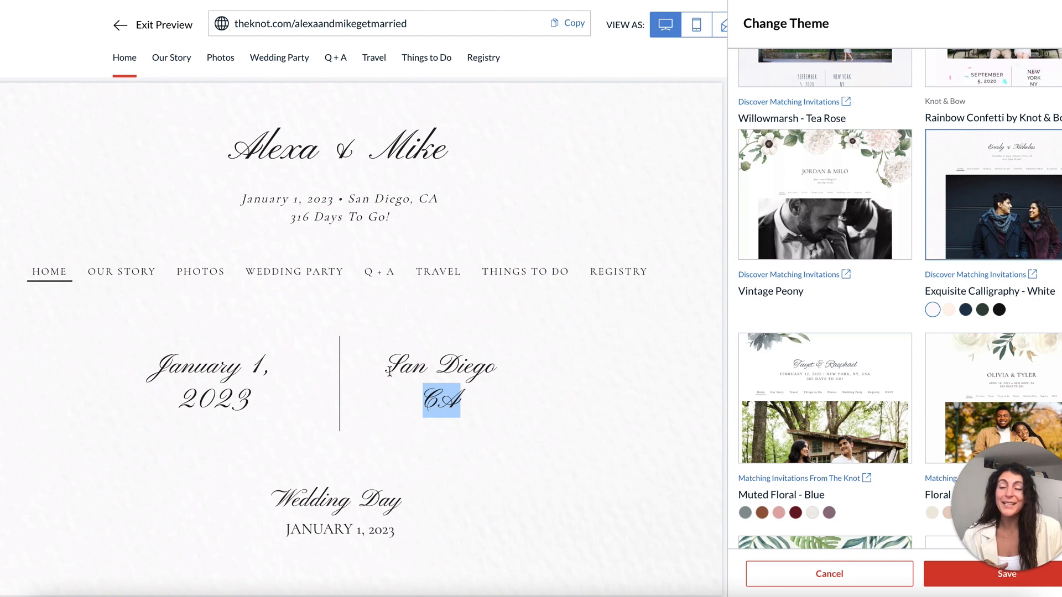
left_click(494, 402)
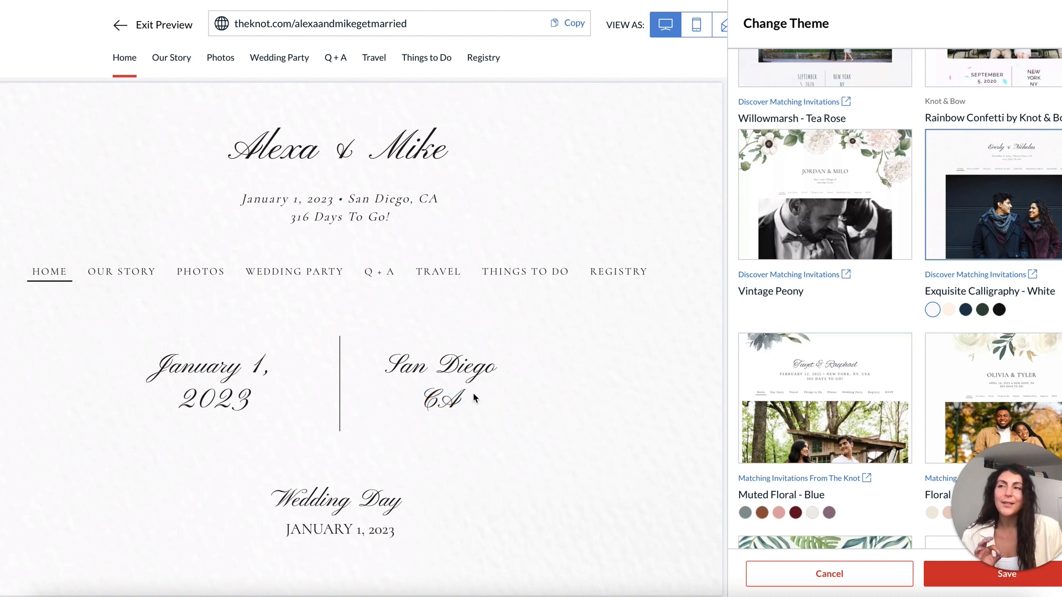
scroll(823, 268, "up", 8)
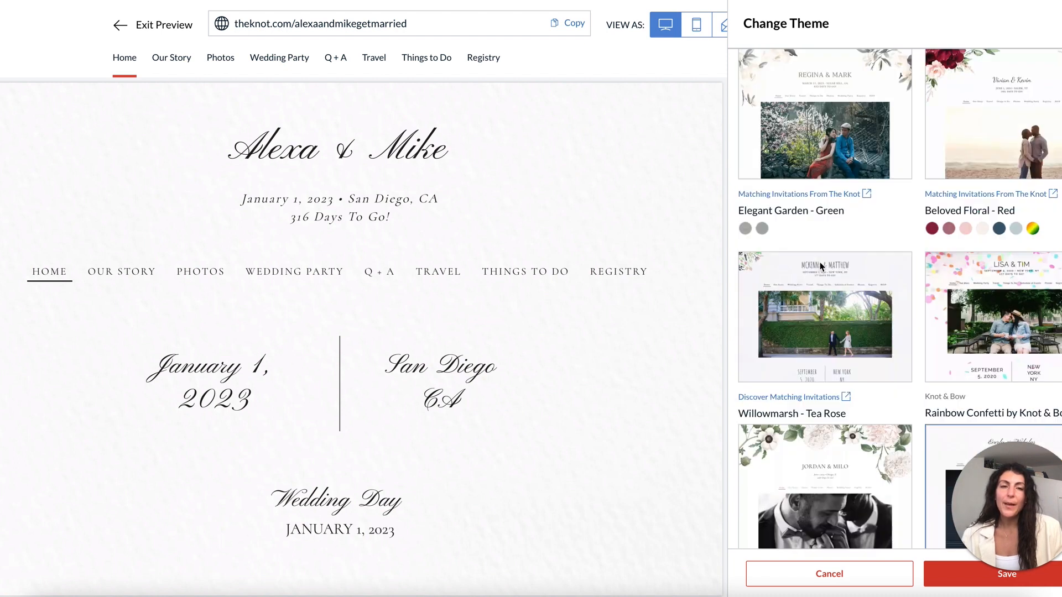
scroll(864, 160, "down", 6)
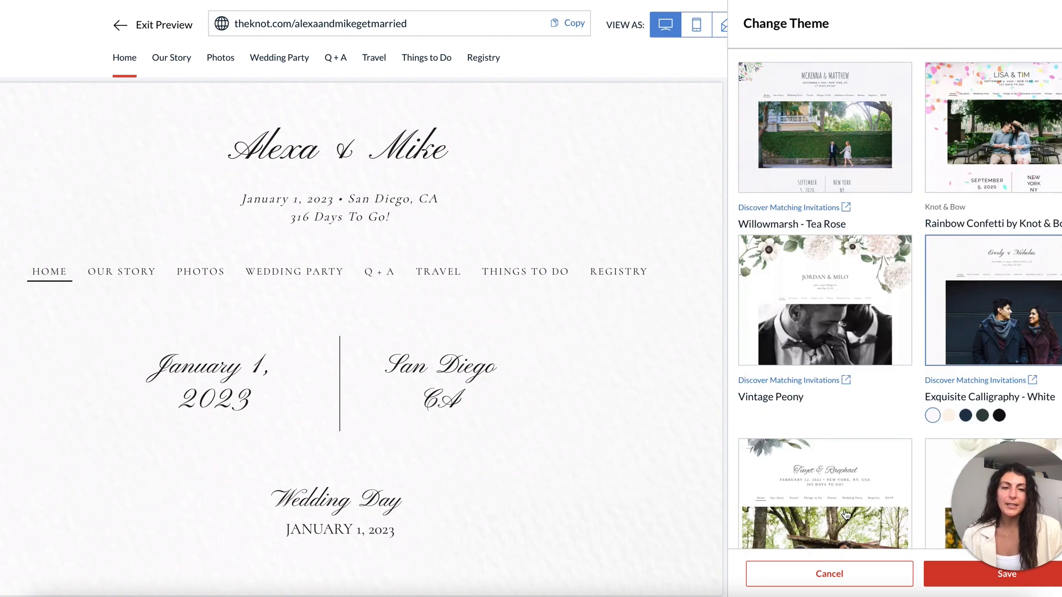
Cancel the theme change to keep Minimal Chic, then exit the preview to the dashboard.
left_click(829, 573)
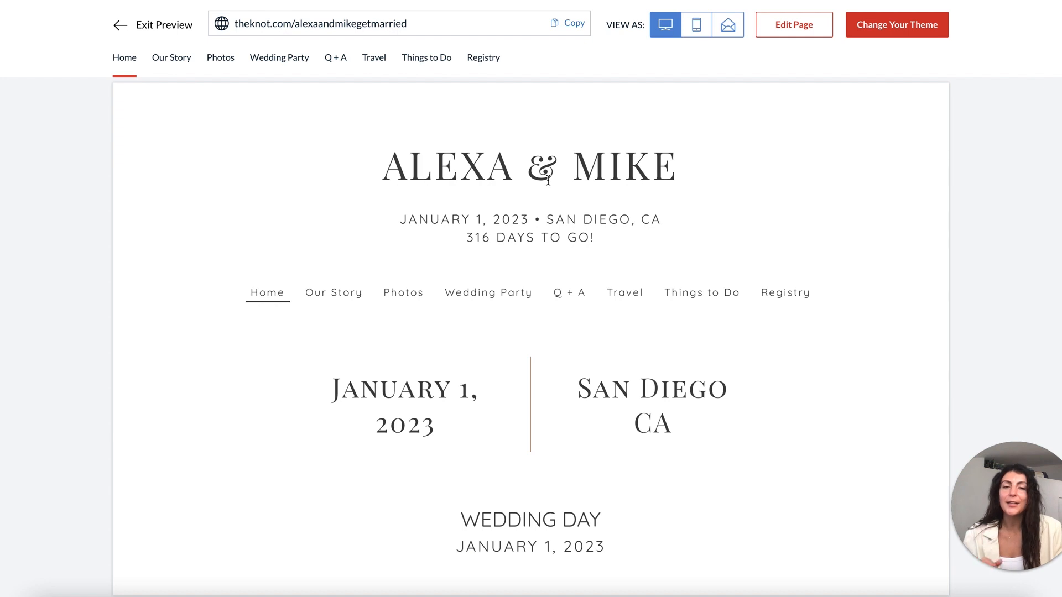
left_click_drag(663, 429, 633, 427)
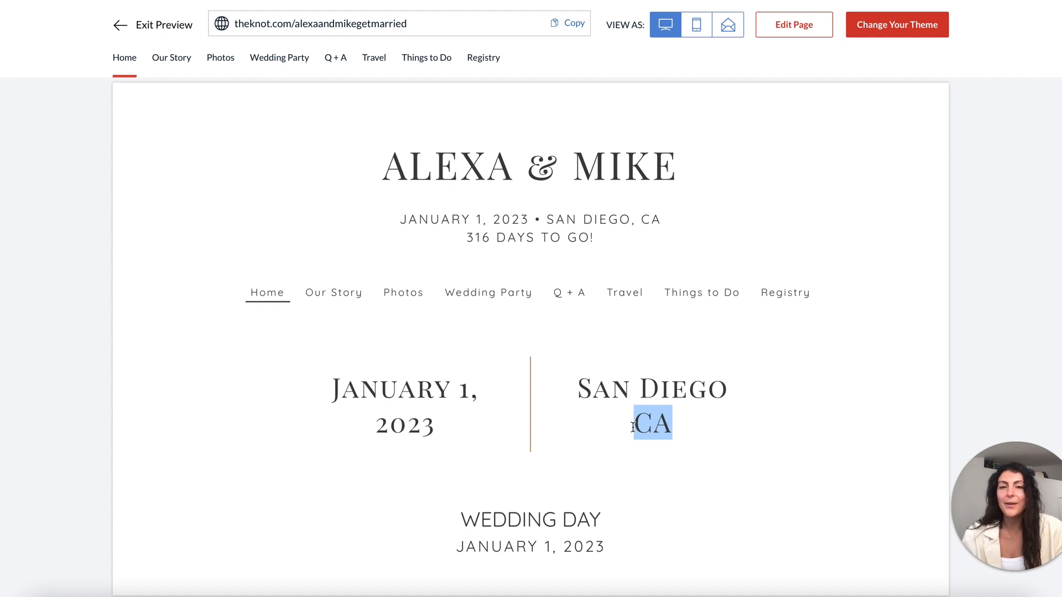
left_click_drag(633, 427, 686, 427)
left_click(120, 25)
scroll(233, 415, "down", 2)
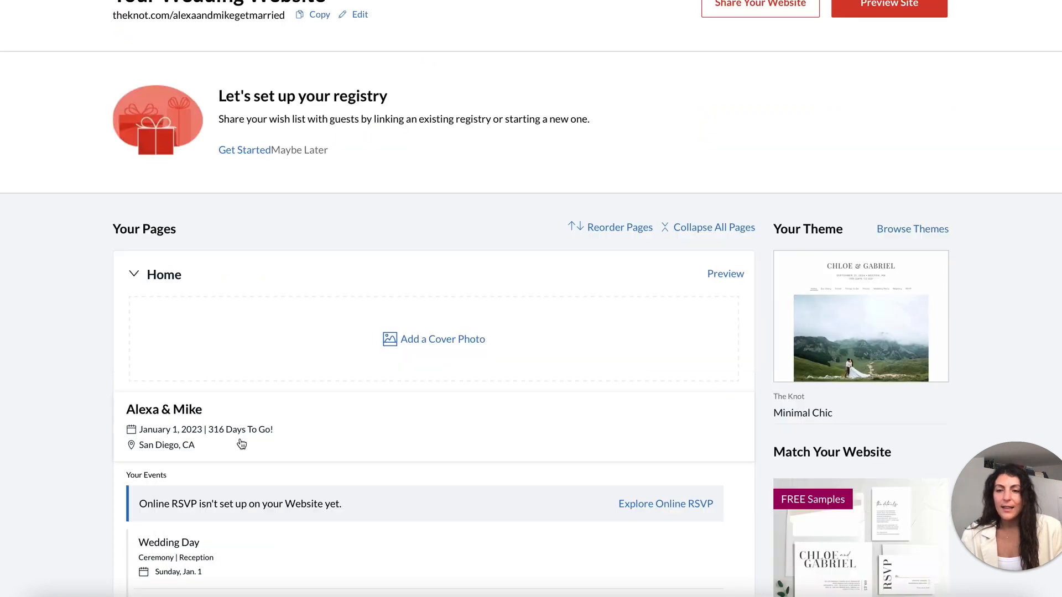
Change the wedding location from San Diego, CA to San Diego, California, save, and preview.
left_click(235, 450)
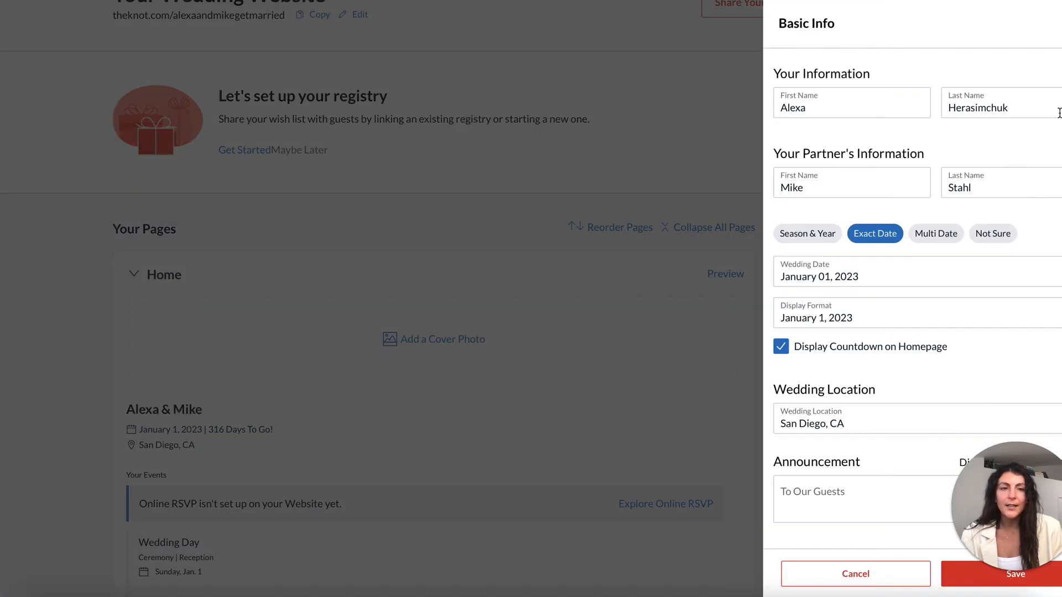
scroll(1059, 113, "down", 1)
left_click(896, 388)
key("BackSpace")
type("alifornia")
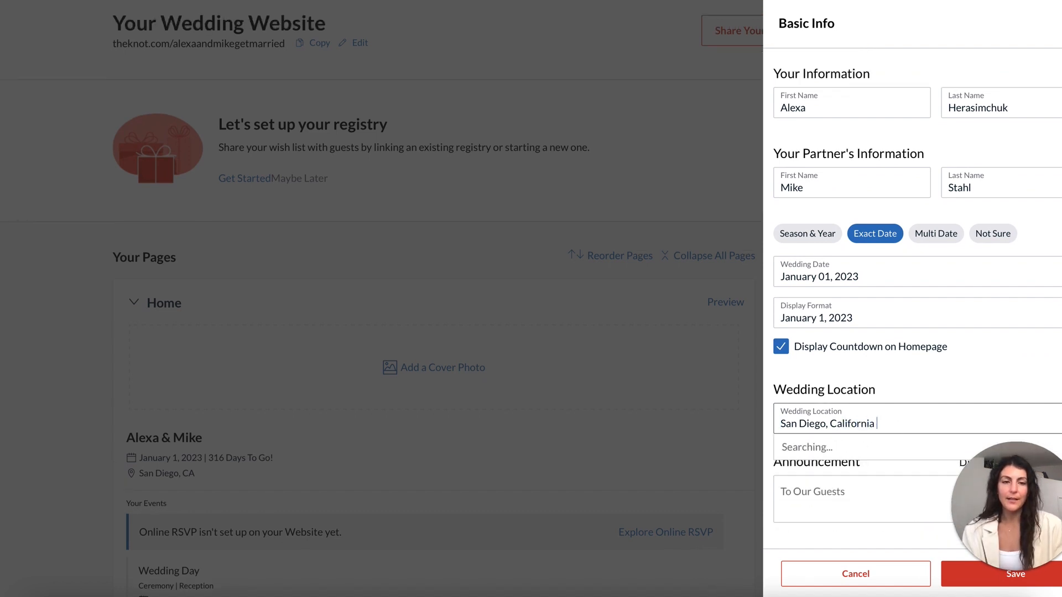
left_click(861, 448)
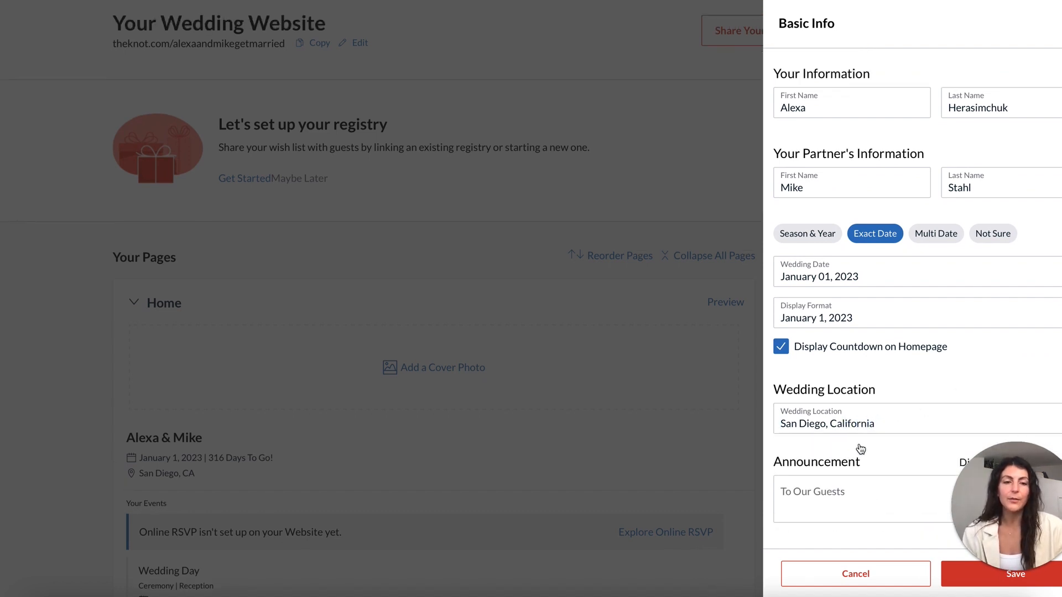
left_click(962, 575)
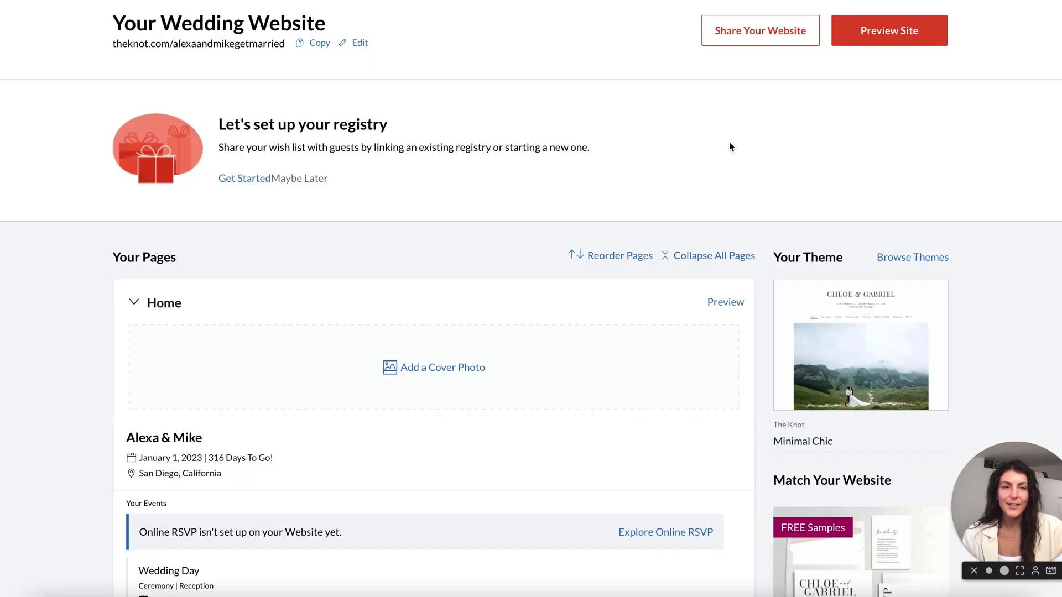
left_click(868, 34)
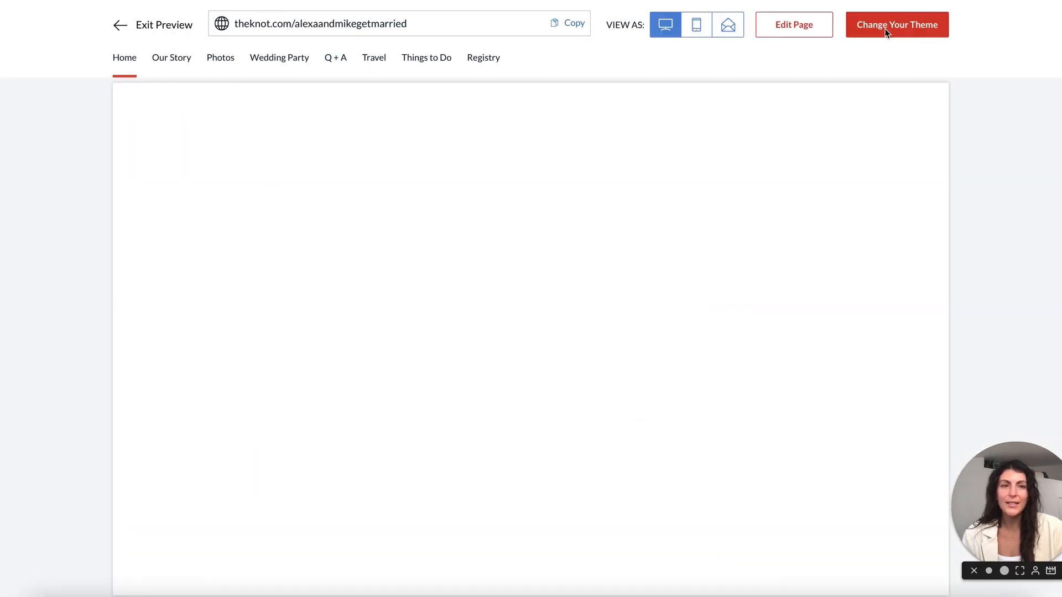
Confirm the preview shows CALIFORNIA, then return to the dashboard and scroll Your Pages.
scroll(509, 241, "down", 3)
left_click_drag(577, 292, 631, 296)
left_click(753, 294)
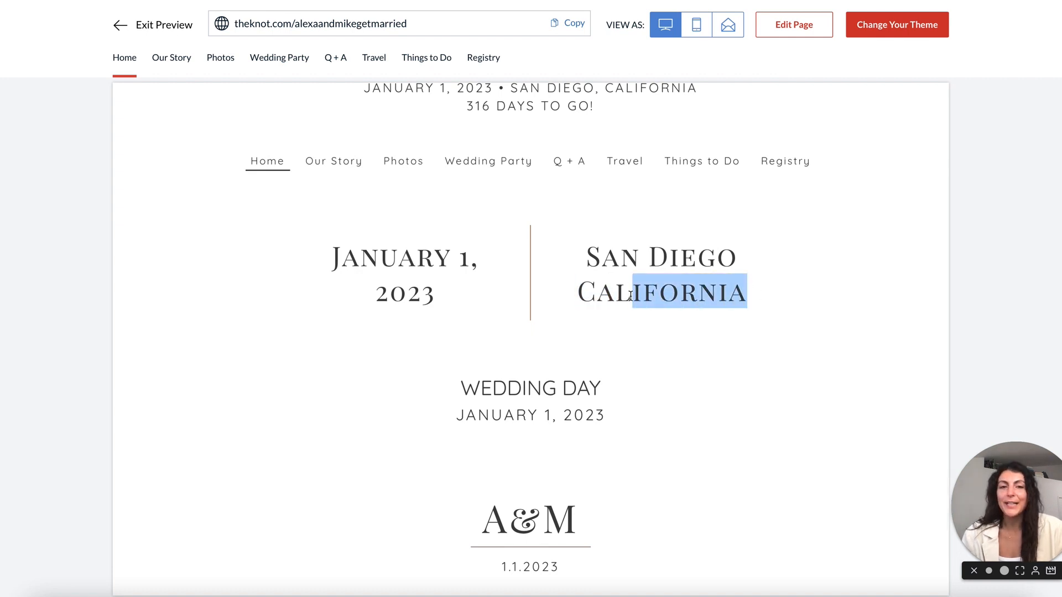
left_click(791, 322)
scroll(791, 322, "up", 3)
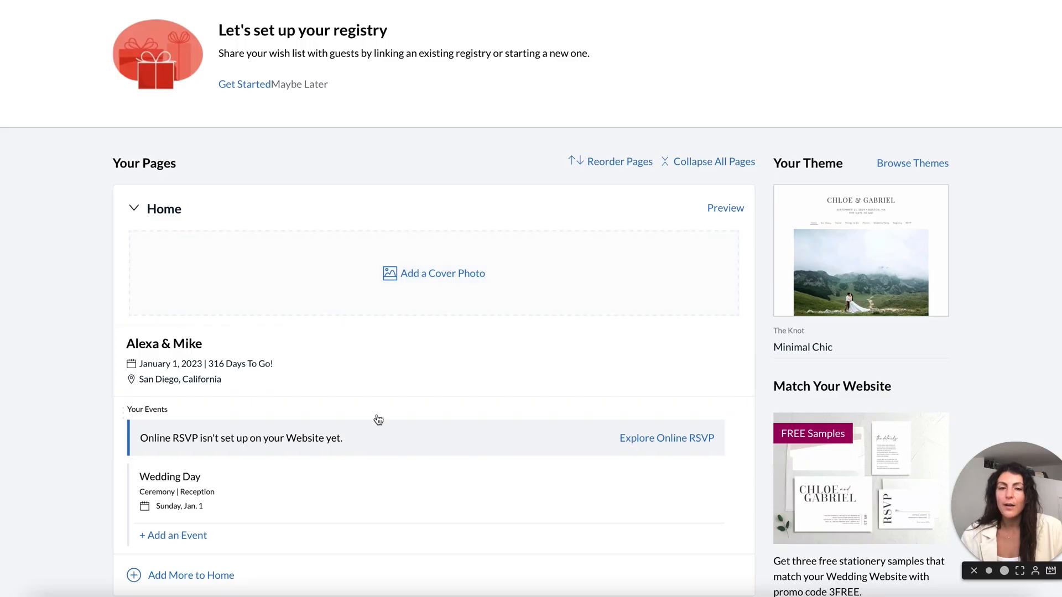
scroll(310, 310, "down", 6)
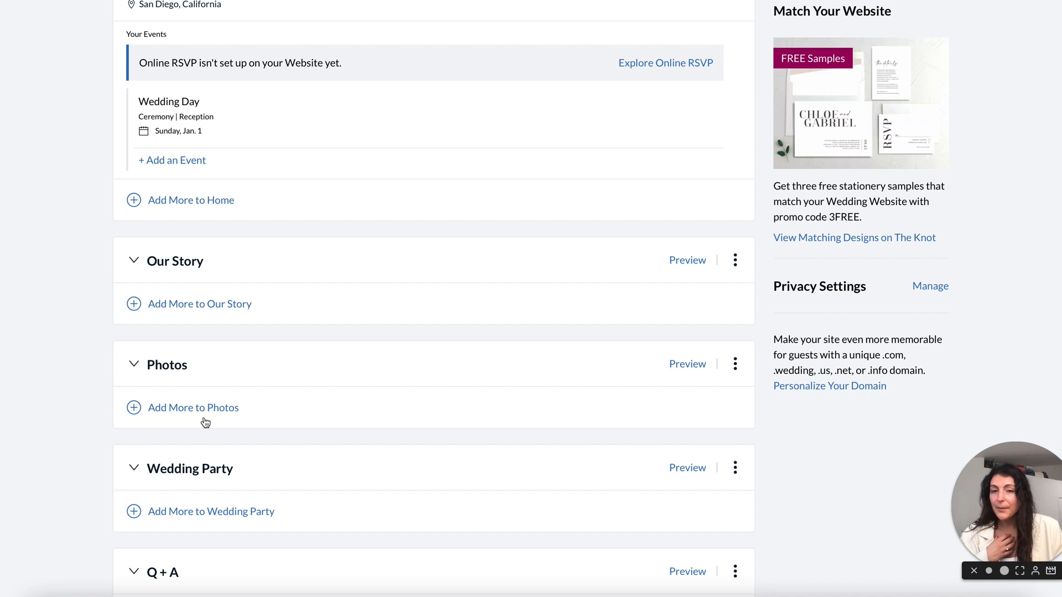
scroll(205, 422, "up", 6)
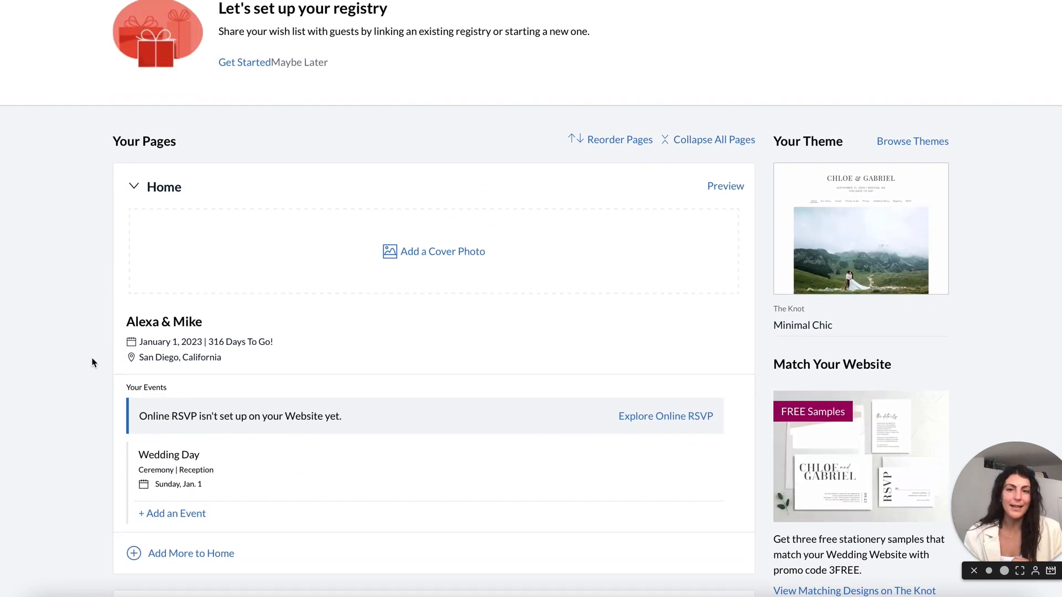
scroll(193, 368, "up", 2)
Preview the Home page and open it in the page editor.
left_click(726, 329)
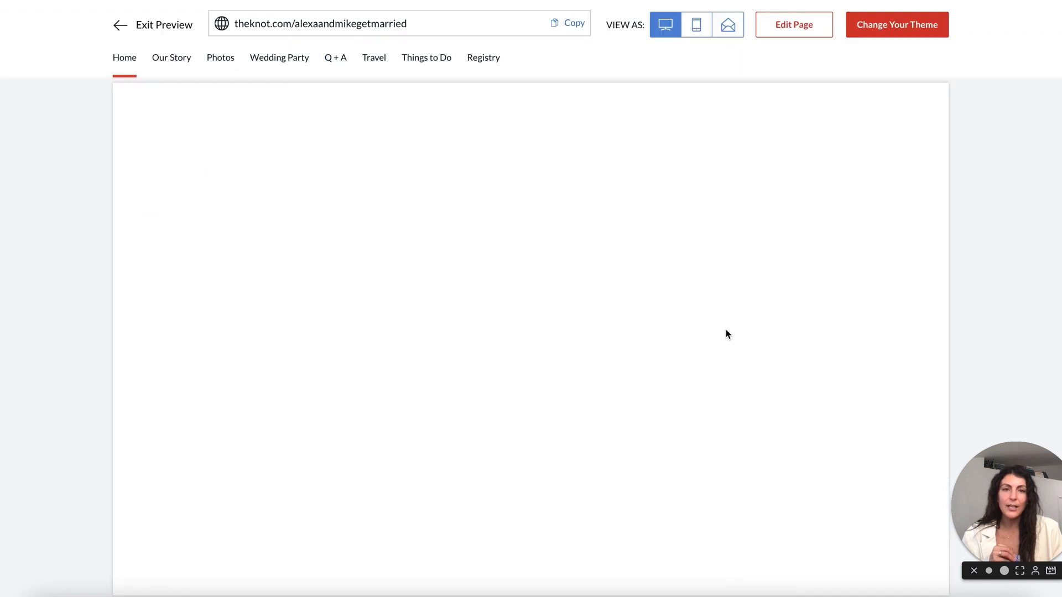
left_click(800, 34)
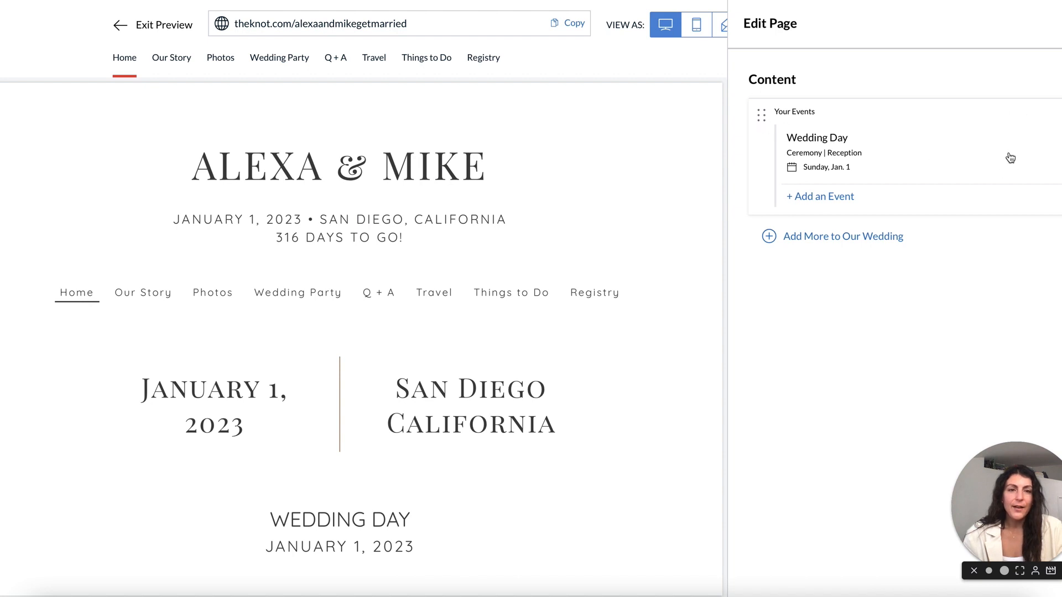
Rename the Wedding Day event to 'Our wedding' by removing the word Day.
left_click(924, 147)
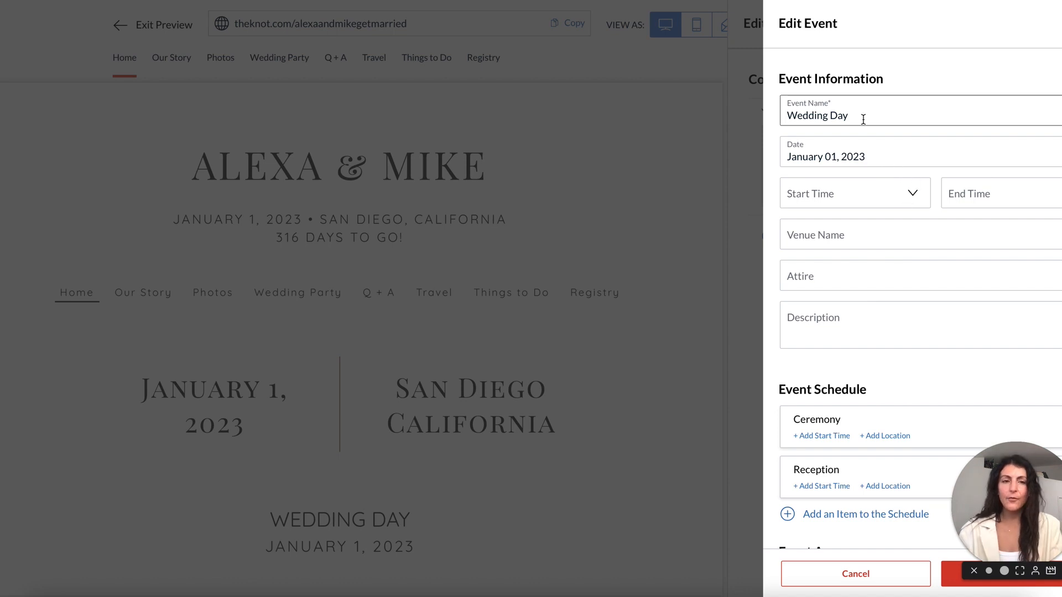
key("alt+shift+Left")
key("BackSpace")
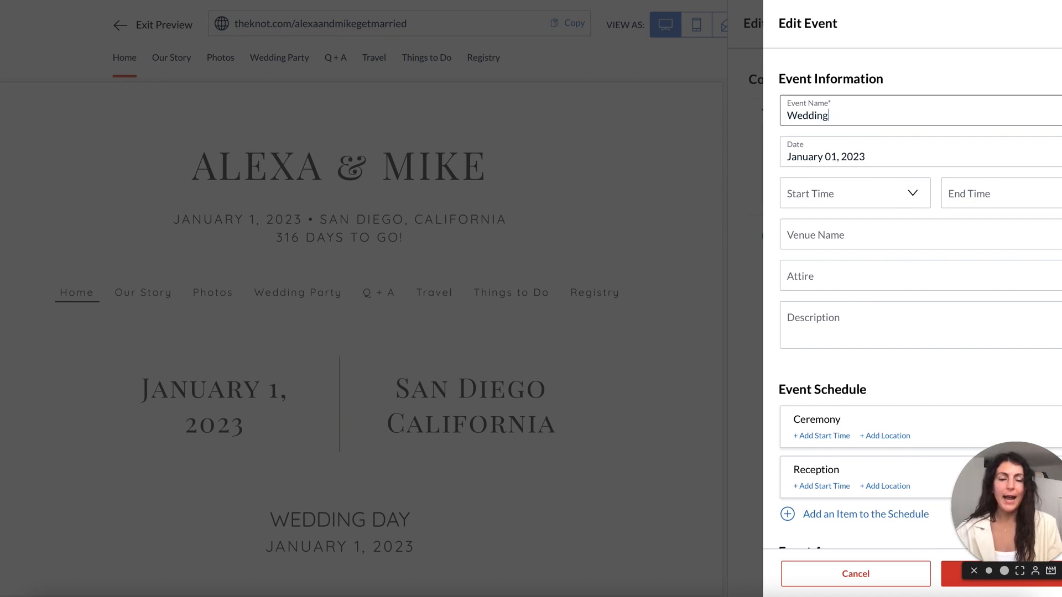
left_click(843, 173)
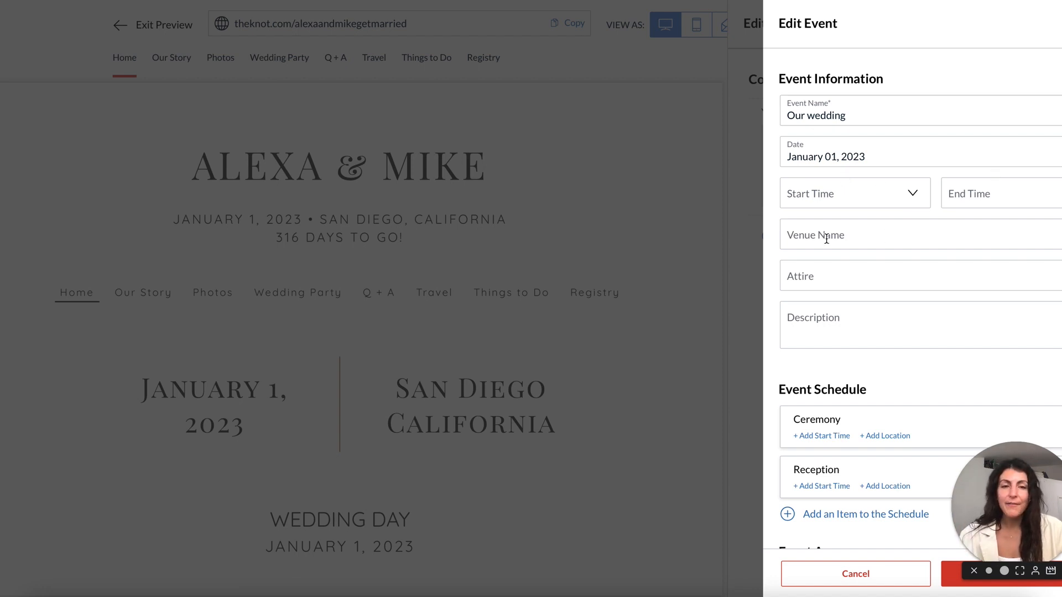
Set the event's attire to Formal and open the Ceremony schedule item.
left_click(822, 272)
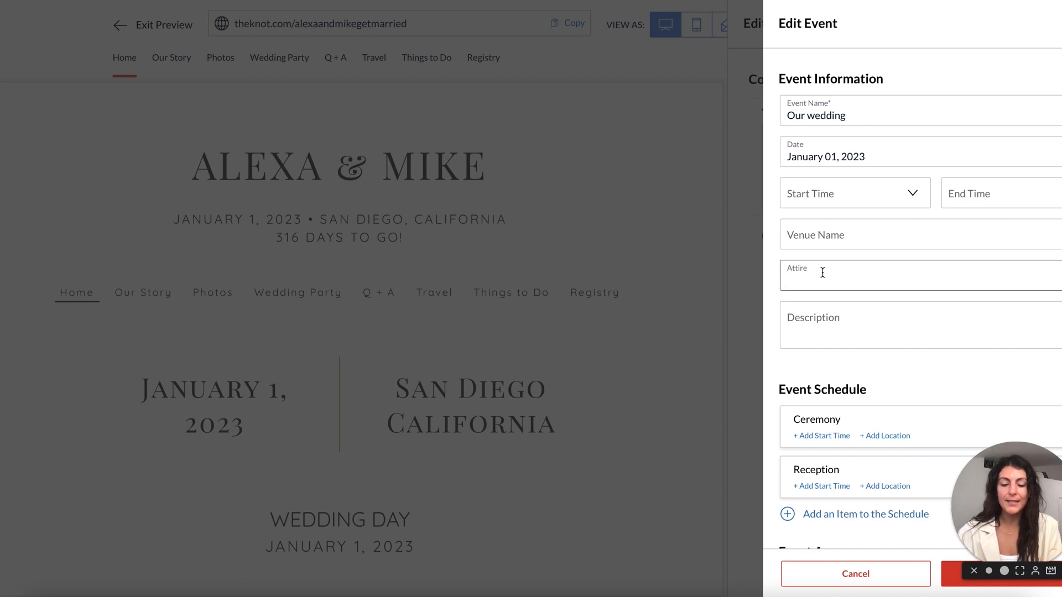
type("Formal")
key("Tab")
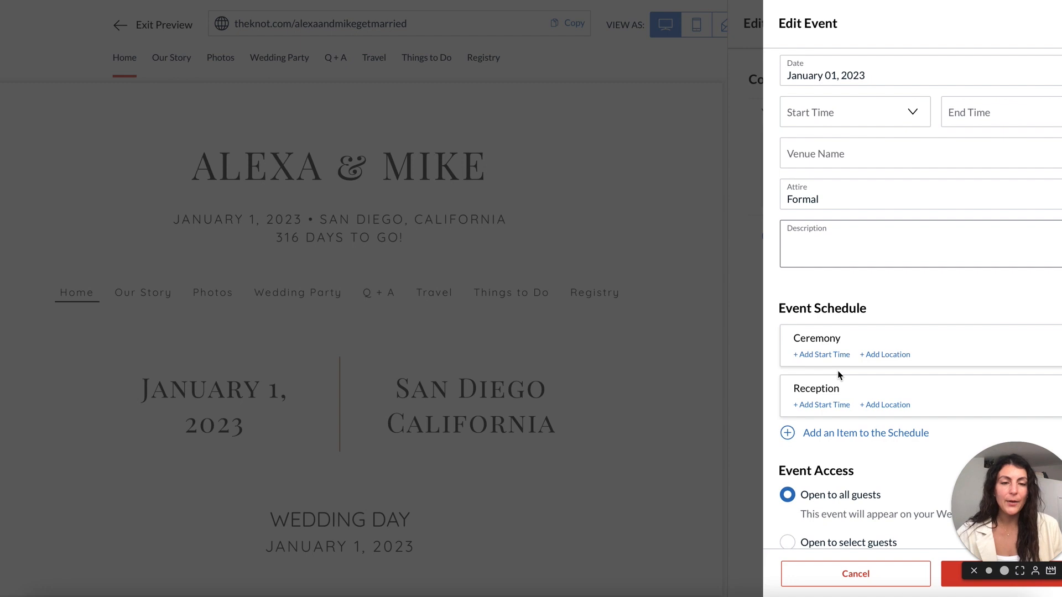
left_click(832, 340)
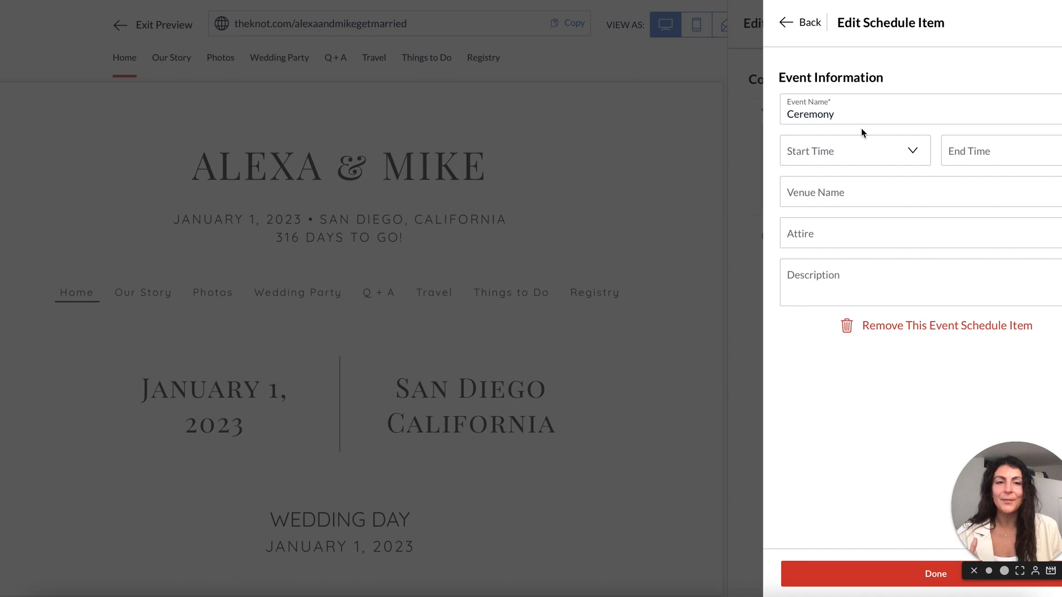
Give the Ceremony a 3:30 PM start time and a 4:30 PM end time.
left_click(846, 150)
scroll(832, 307, "down", 2)
scroll(832, 307, "down", 8)
left_click(833, 305)
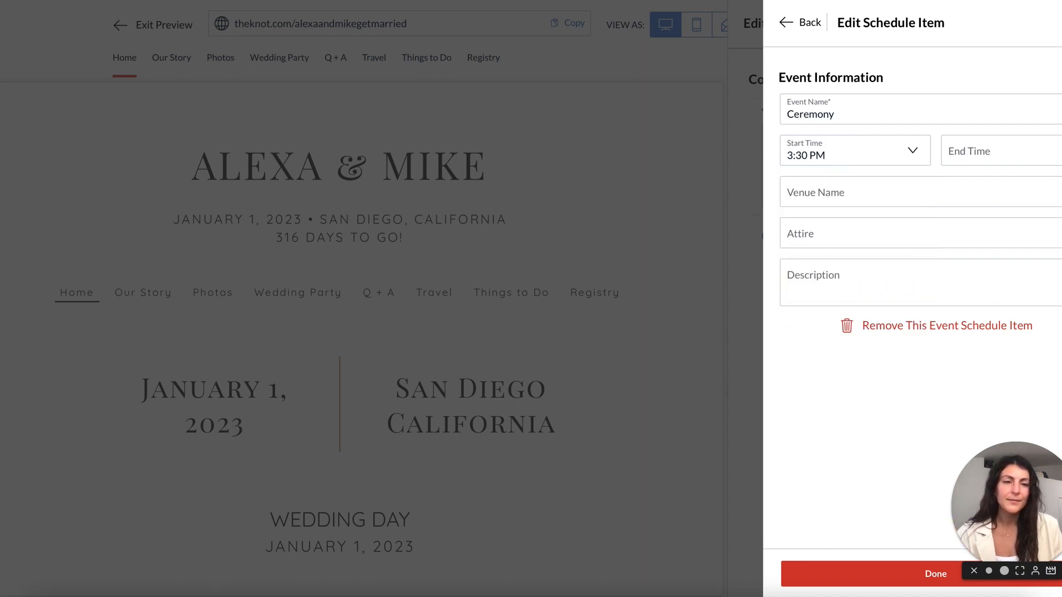
left_click(1025, 156)
scroll(995, 262, "down", 6)
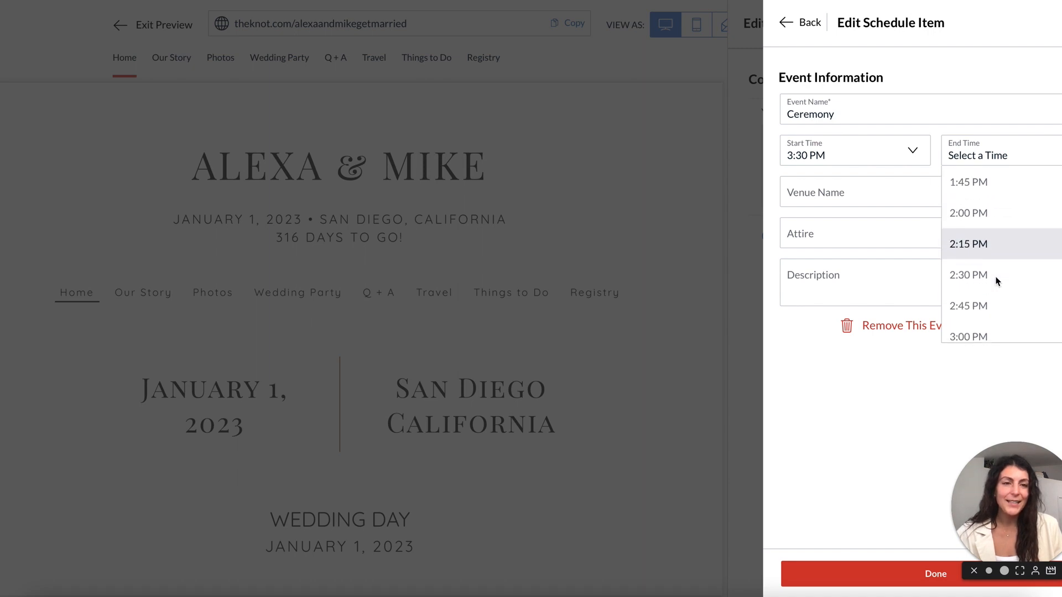
scroll(995, 280, "down", 4)
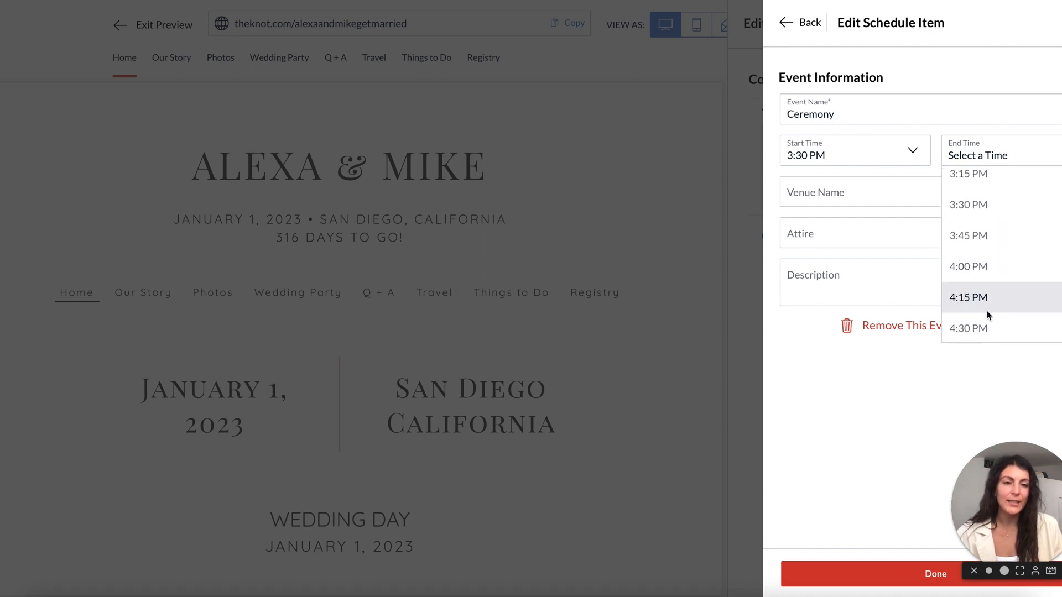
left_click(985, 330)
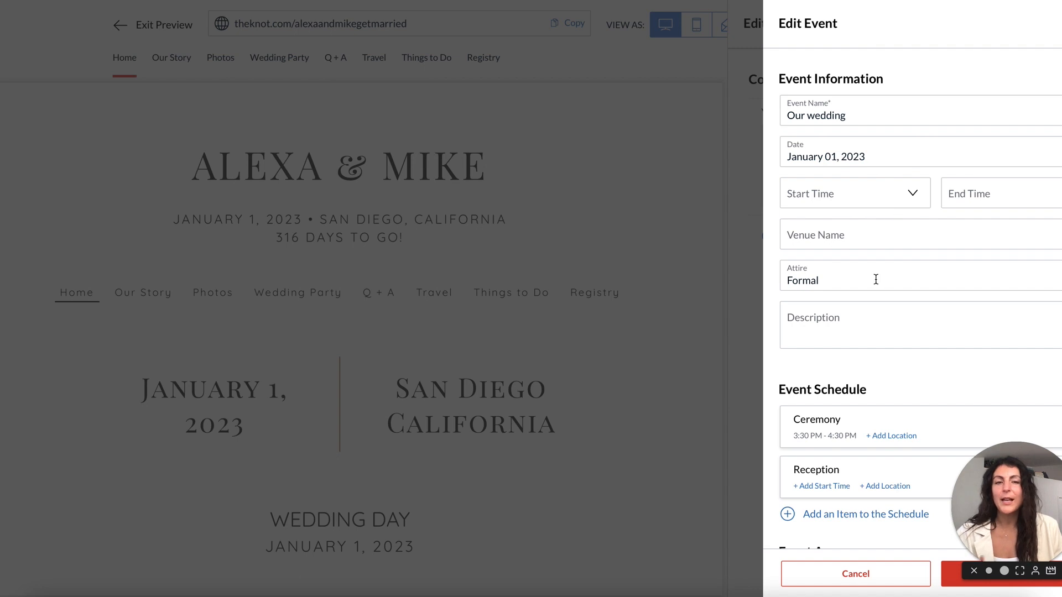
scroll(876, 279, "down", 3)
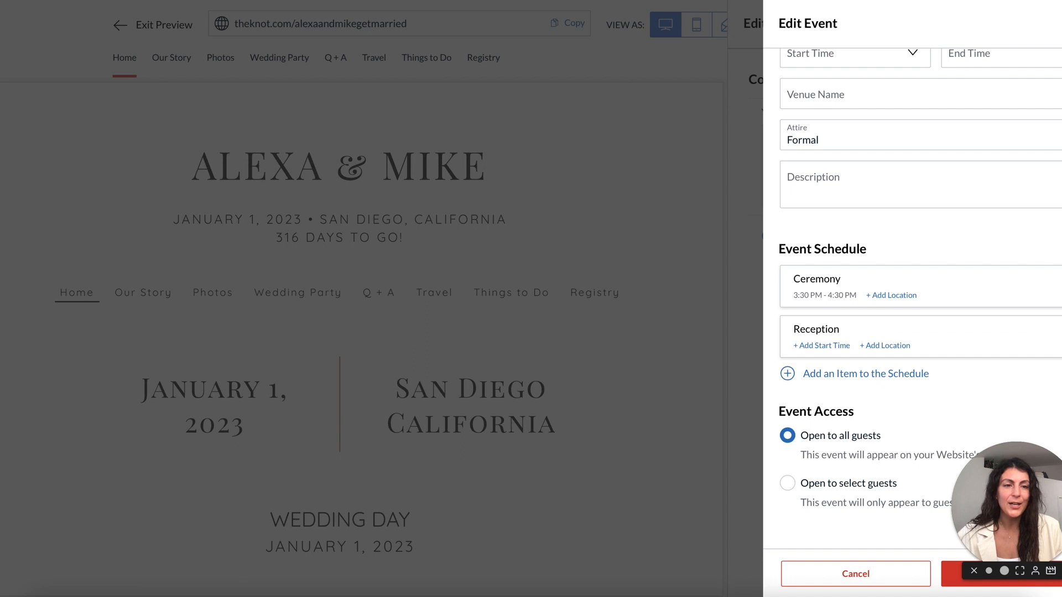
Rename the Reception item to 'Cocktail hour' running 4:30–5:30 PM.
left_click(816, 330)
left_click(860, 115)
double_click(860, 115)
type("Cocktail hour")
left_click(871, 138)
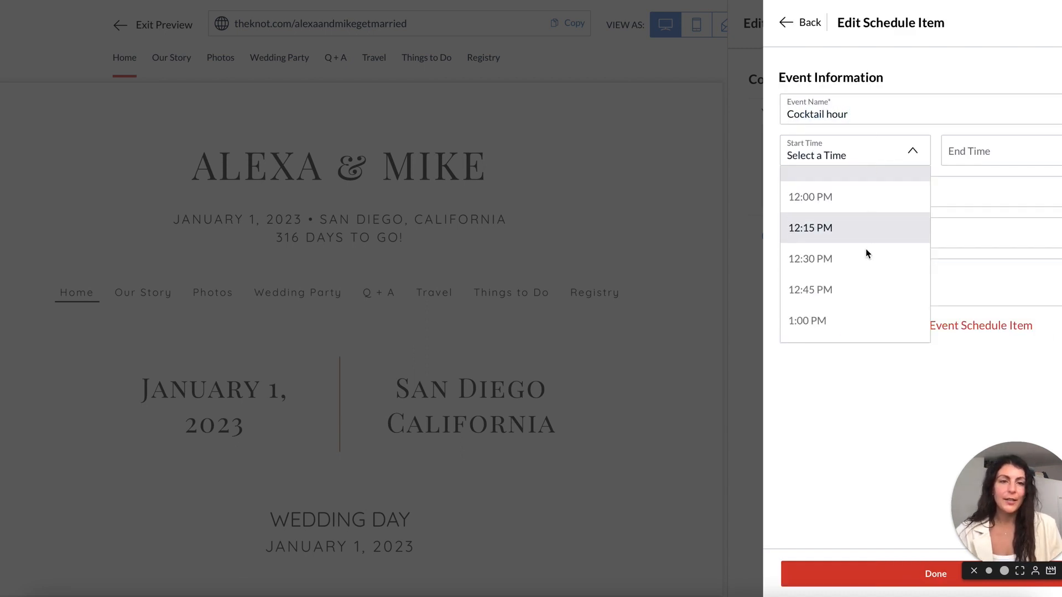
scroll(833, 300, "down", 7)
left_click(833, 297)
left_click(1014, 164)
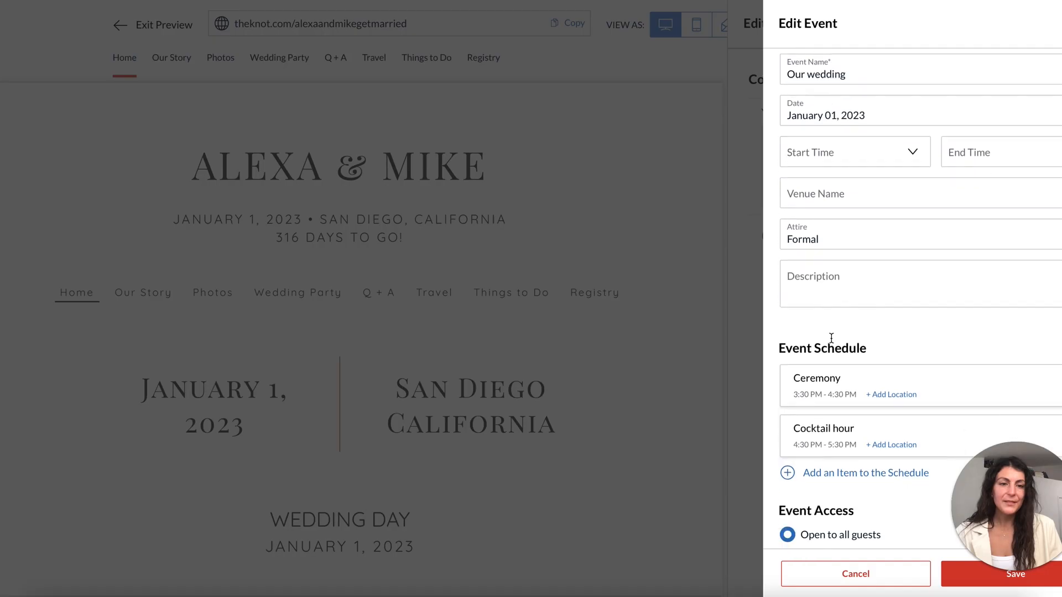
scroll(830, 387, "down", 1)
Add a new 'Reception' schedule item from 5:30 PM to 11:00 PM.
left_click(827, 433)
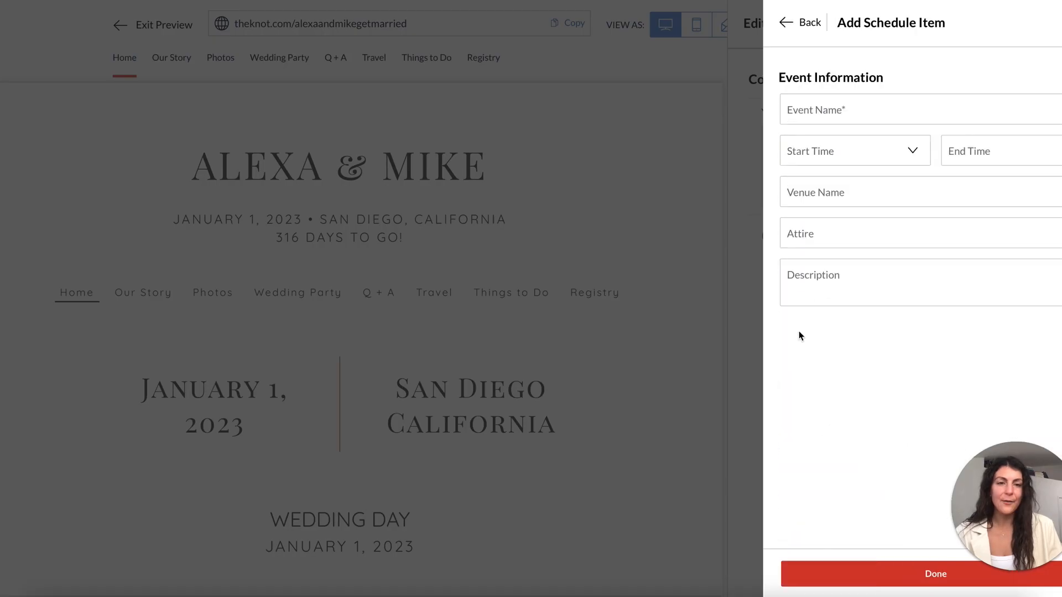
left_click(826, 114)
type("Reception")
left_click(831, 161)
scroll(834, 277, "down", 10)
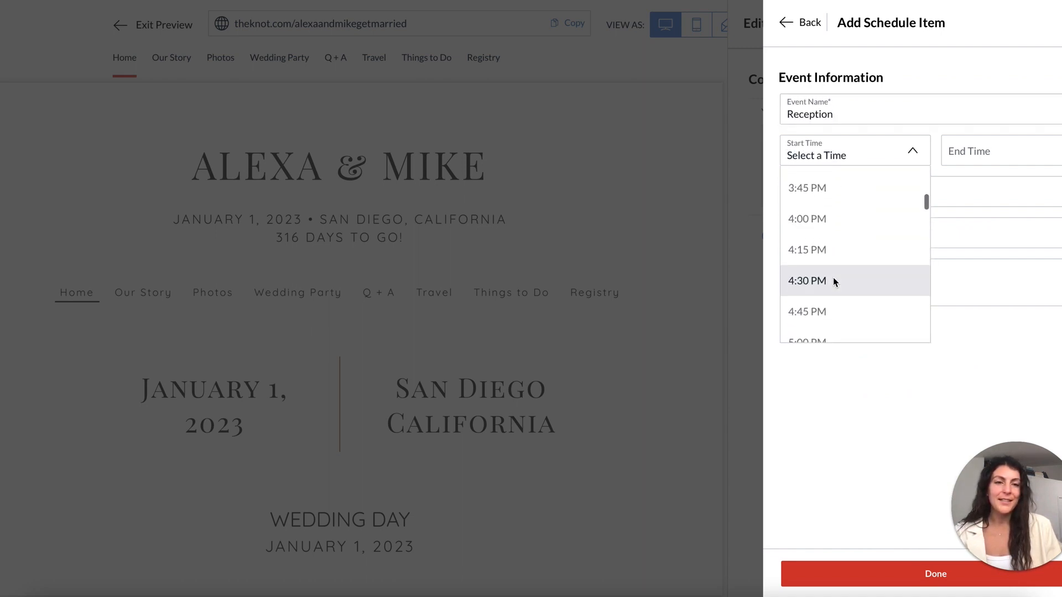
scroll(833, 277, "down", 3)
left_click(989, 154)
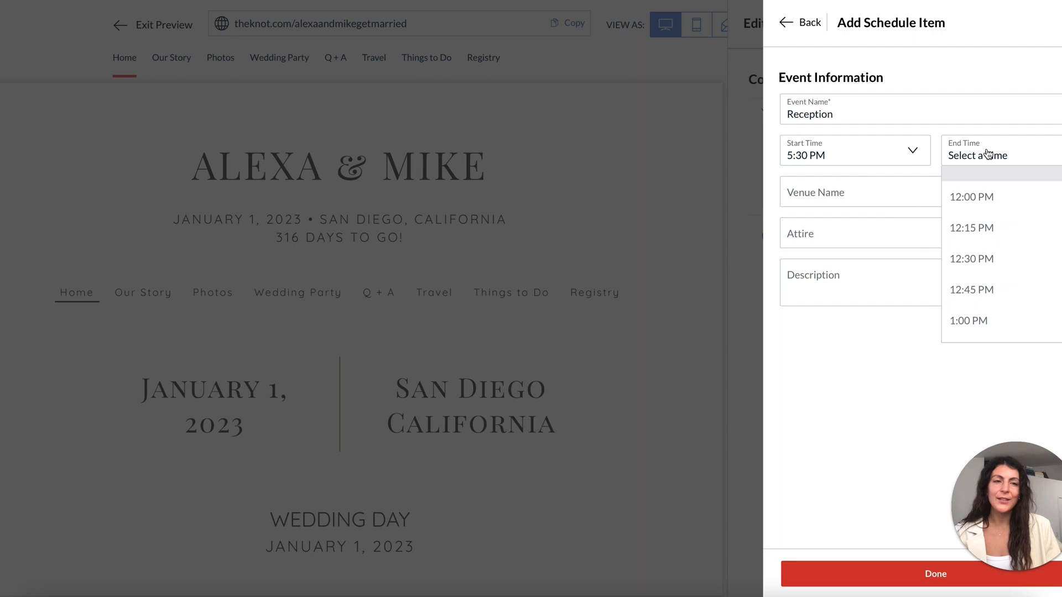
scroll(981, 276, "down", 20)
left_click(979, 275)
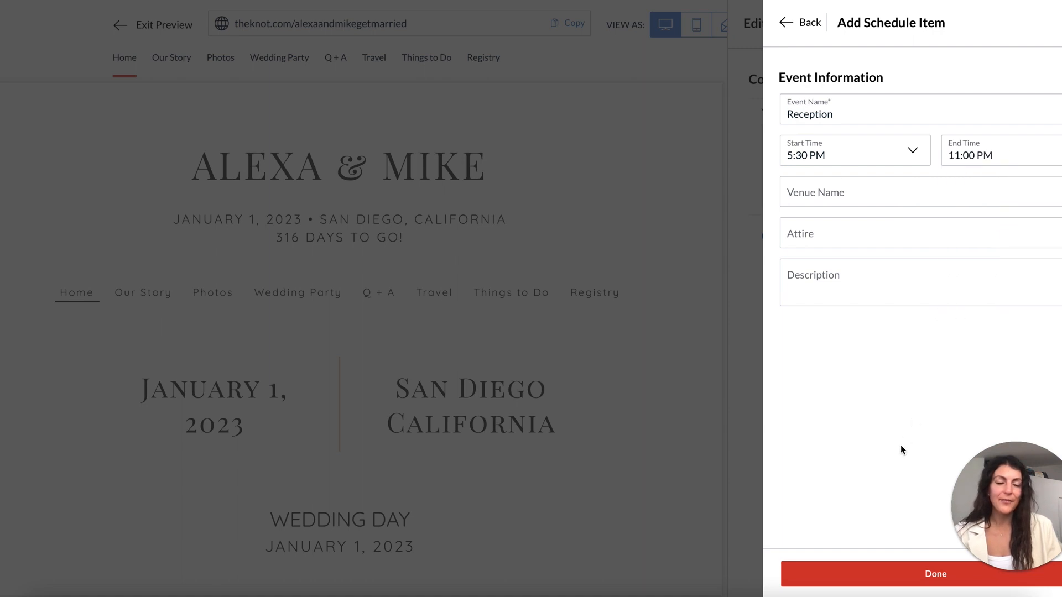
left_click(863, 575)
Review the updated schedule in the preview, highlighting the 'Attire: Formal' line.
scroll(1029, 563, "down", 2)
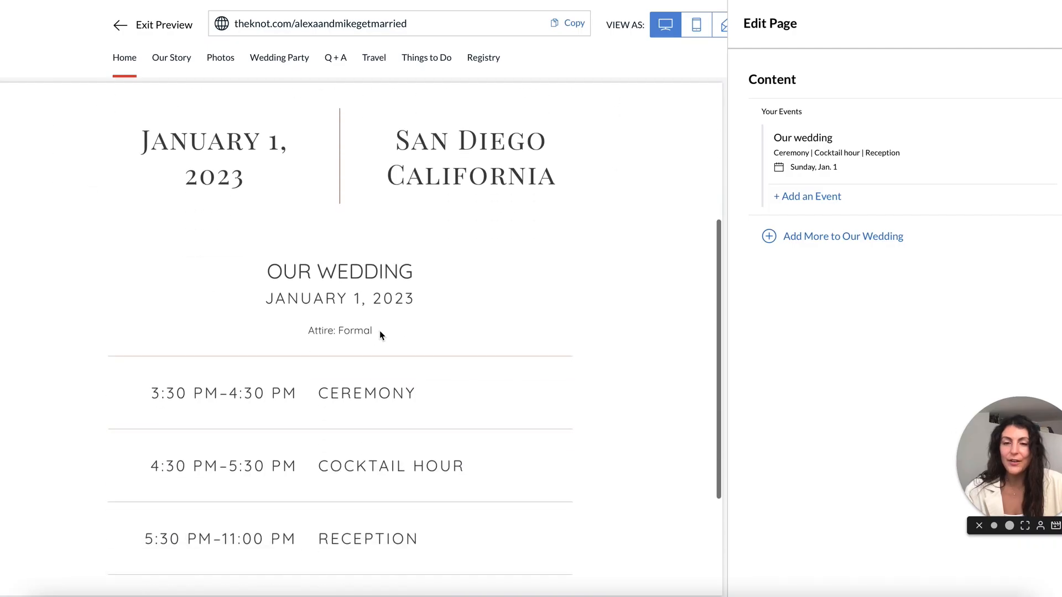
scroll(355, 286, "down", 1)
left_click_drag(303, 292, 367, 290)
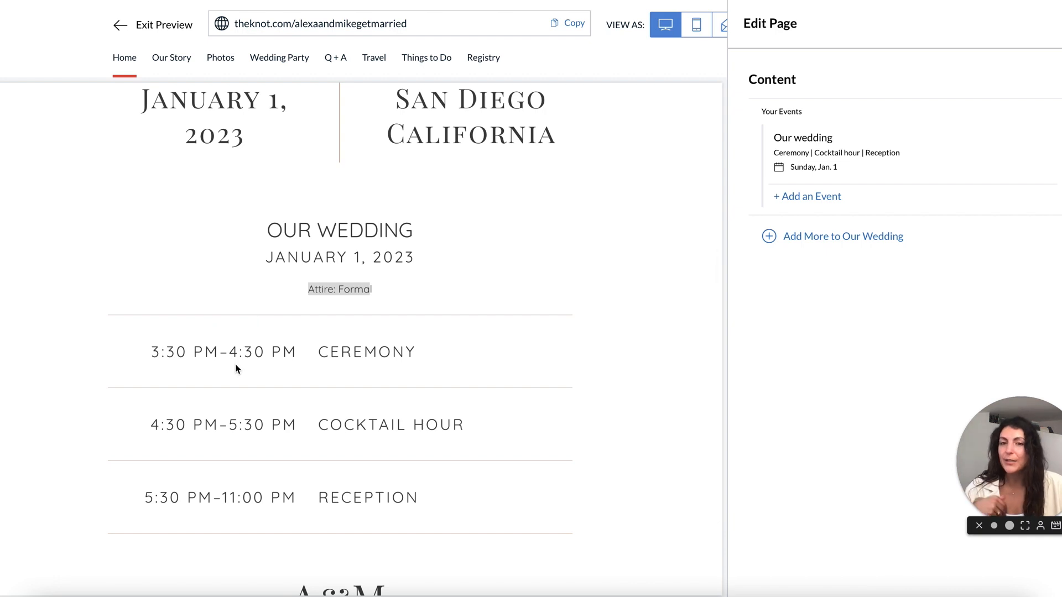
Choose a Photo from Add More to Our Wedding to bring up the Downloads file chooser.
scroll(235, 369, "up", 5)
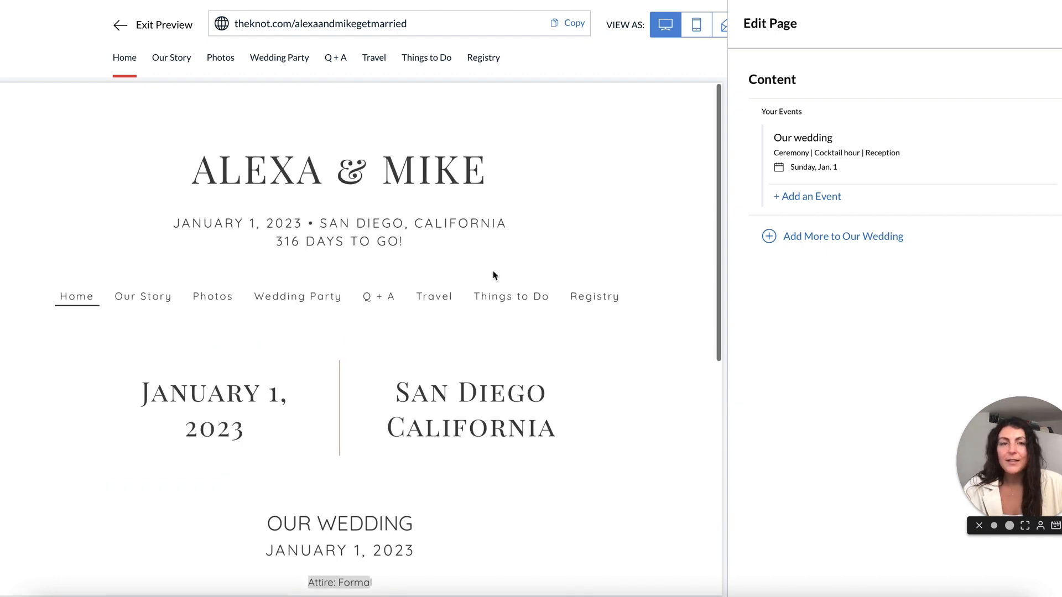
left_click(801, 237)
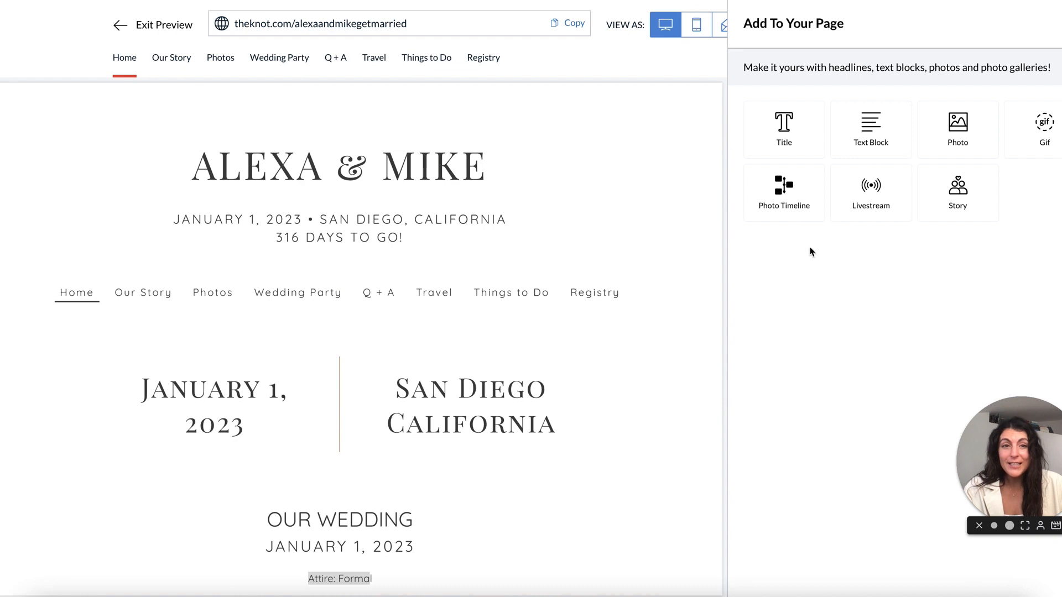
scroll(523, 220, "down", 10)
scroll(523, 220, "up", 10)
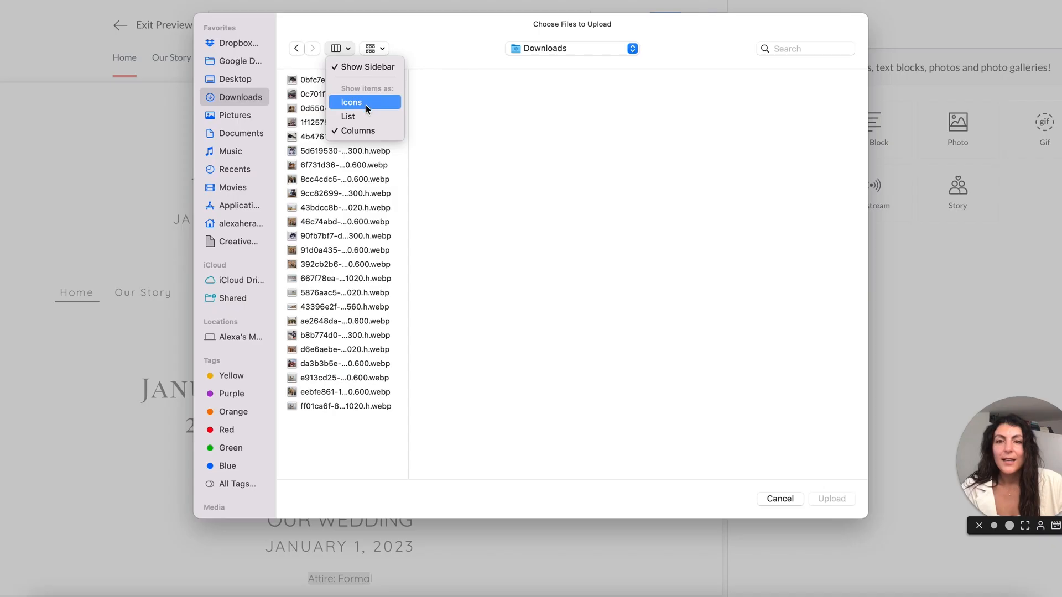
Upload the couple's toasting photo from Downloads, keeping the landscape crop.
left_click(365, 107)
left_click(771, 267)
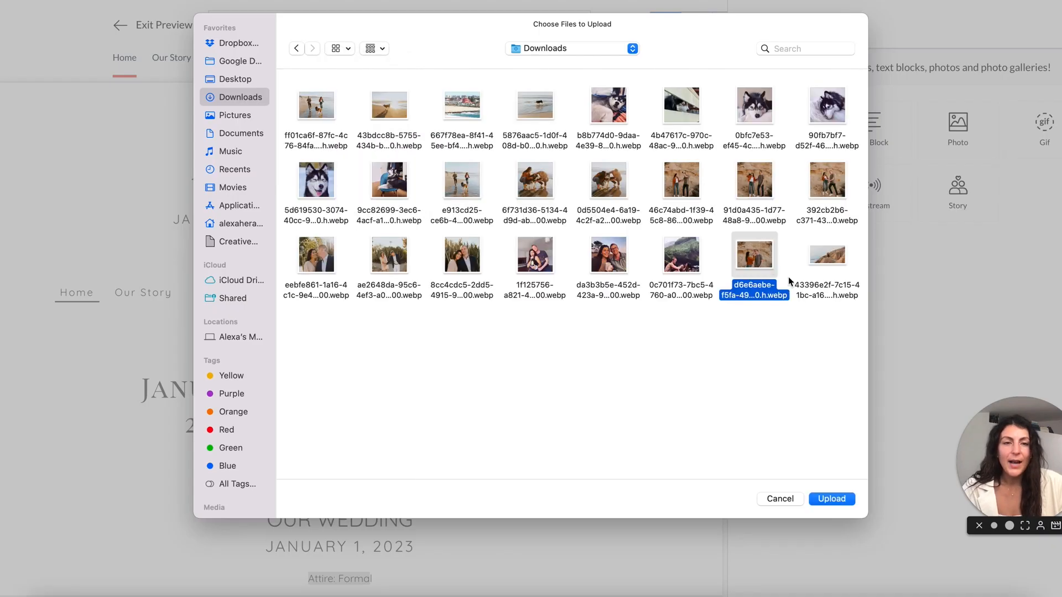
left_click(824, 498)
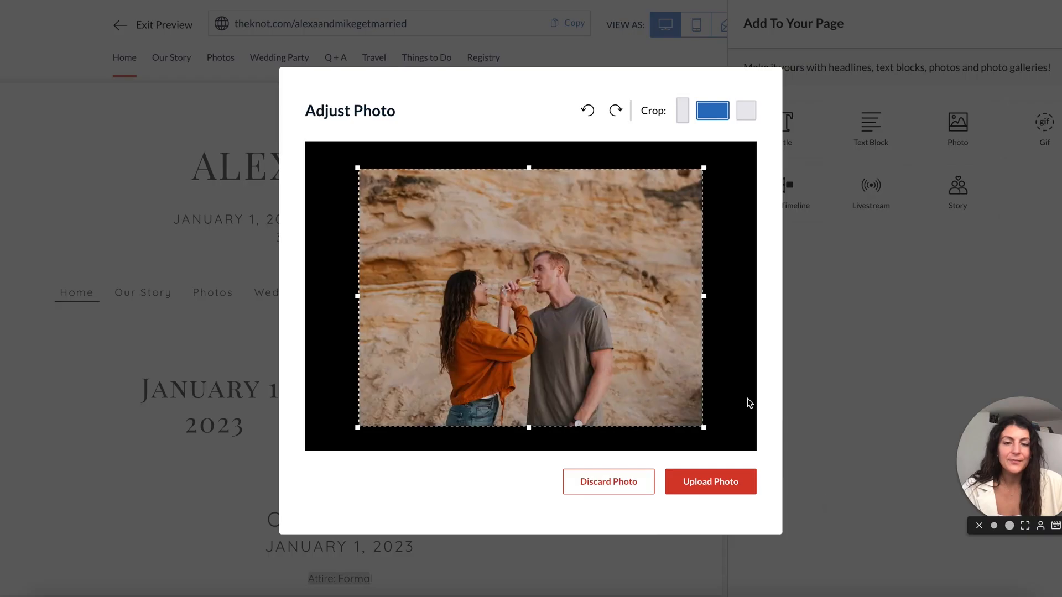
left_click(682, 110)
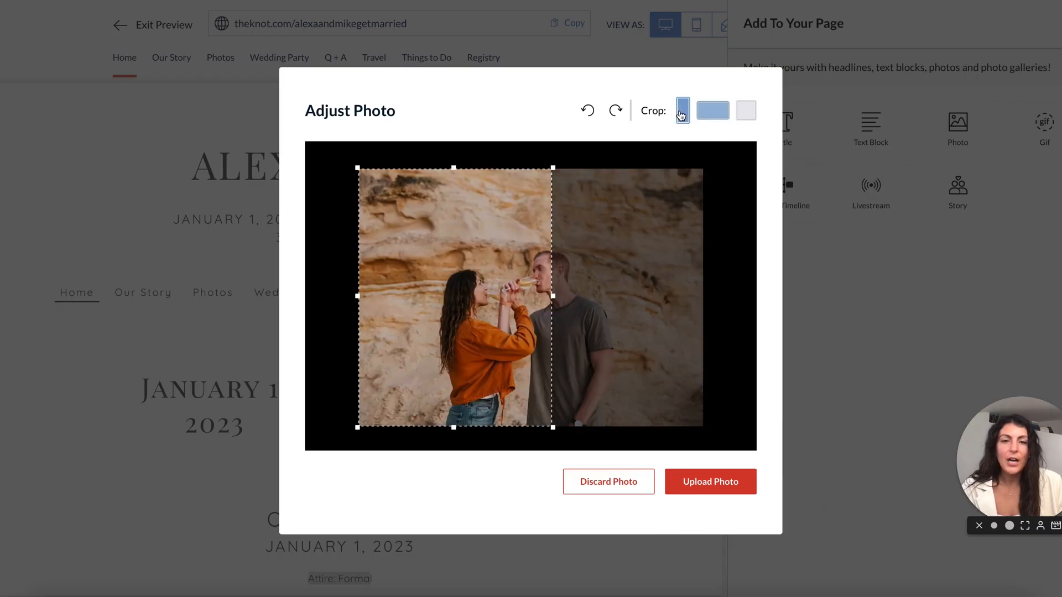
left_click(713, 113)
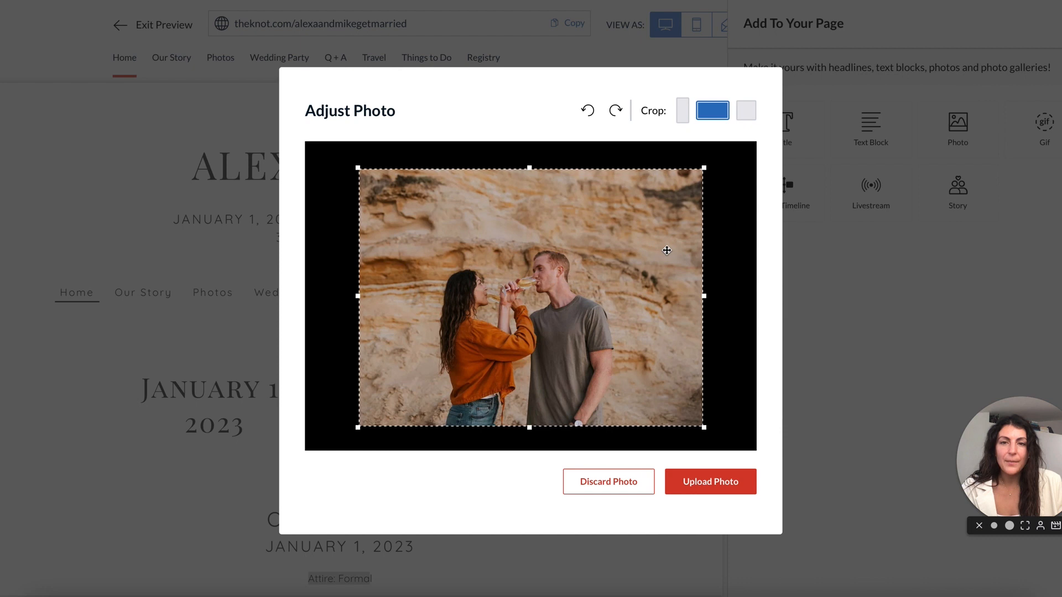
left_click(710, 485)
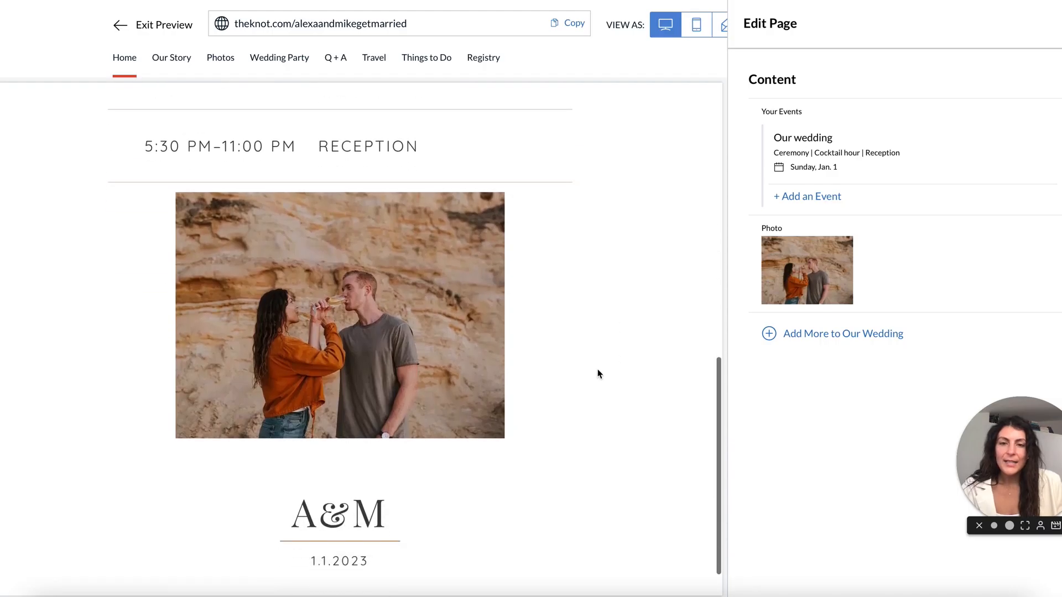
Pull in the couple's photo crop from the top-right corner and save it.
left_click(808, 270)
left_click_drag(703, 167, 684, 179)
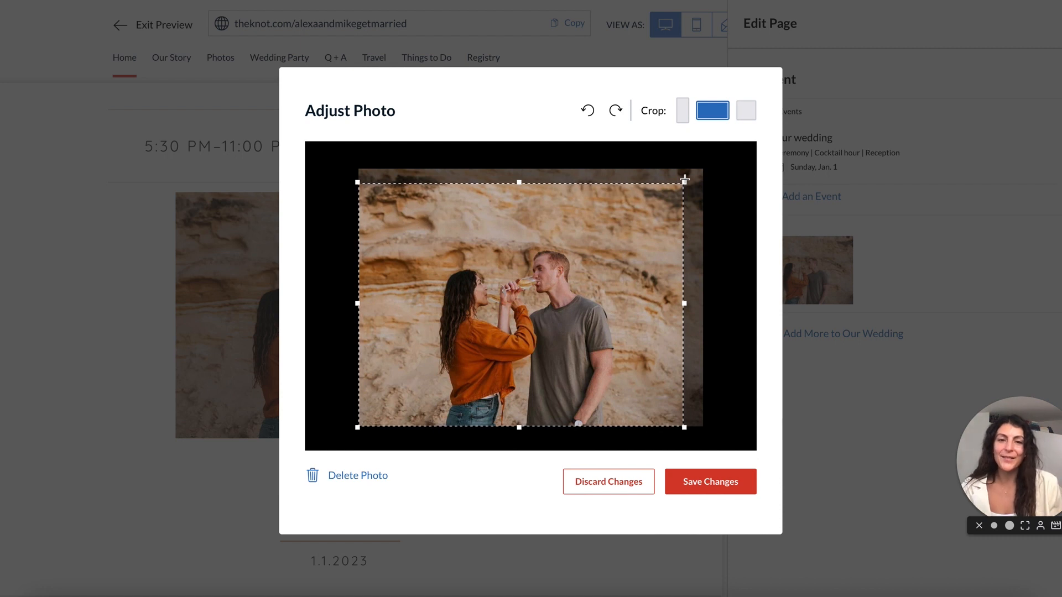
left_click(708, 486)
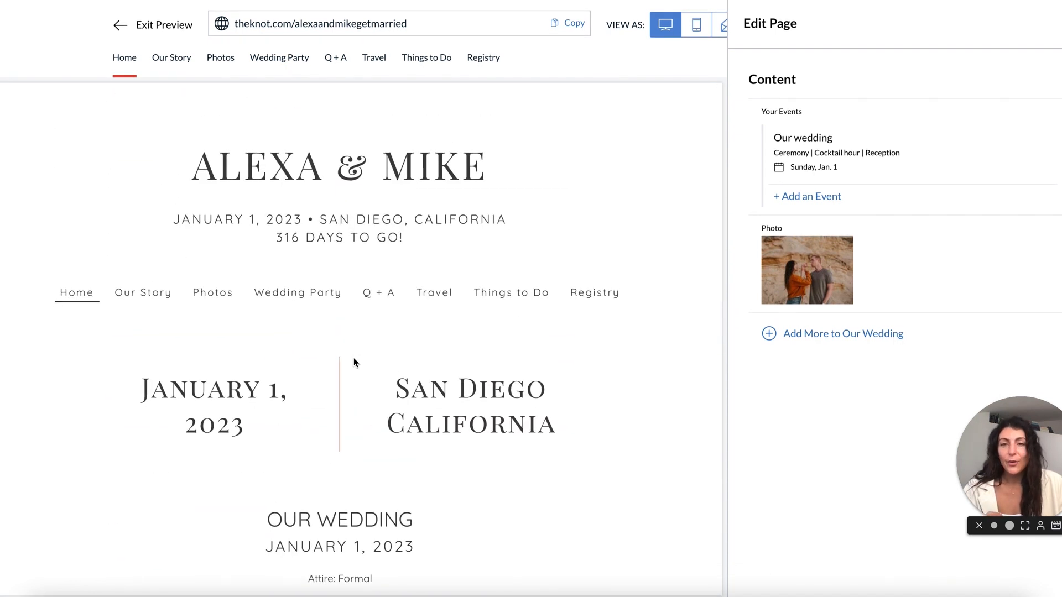
Check the schedule and photo in the preview, then open Add More to Our Wedding.
scroll(354, 362, "down", 1)
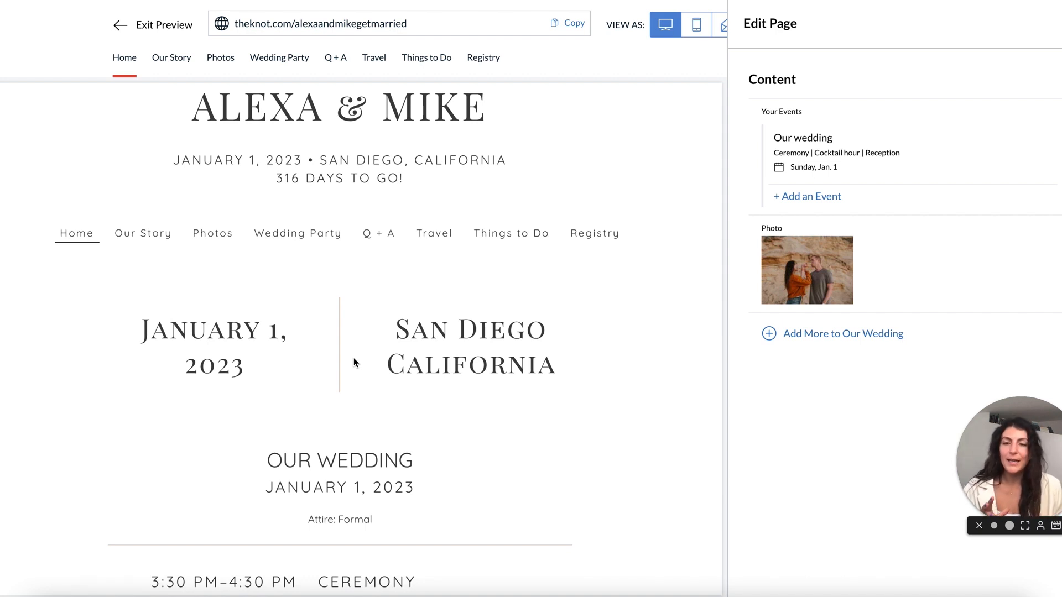
scroll(354, 362, "down", 7)
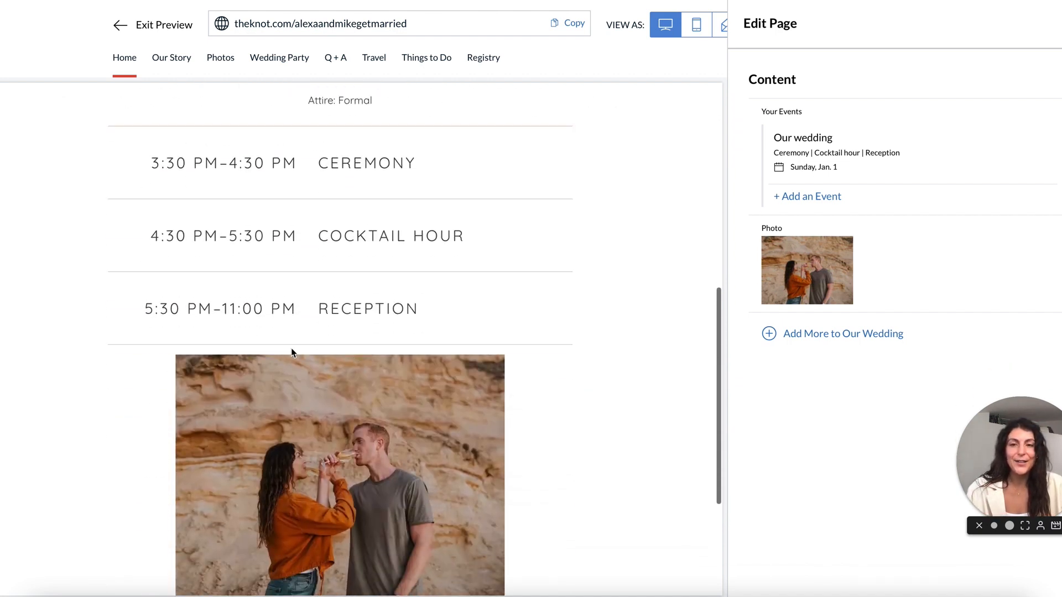
scroll(291, 352, "down", 1)
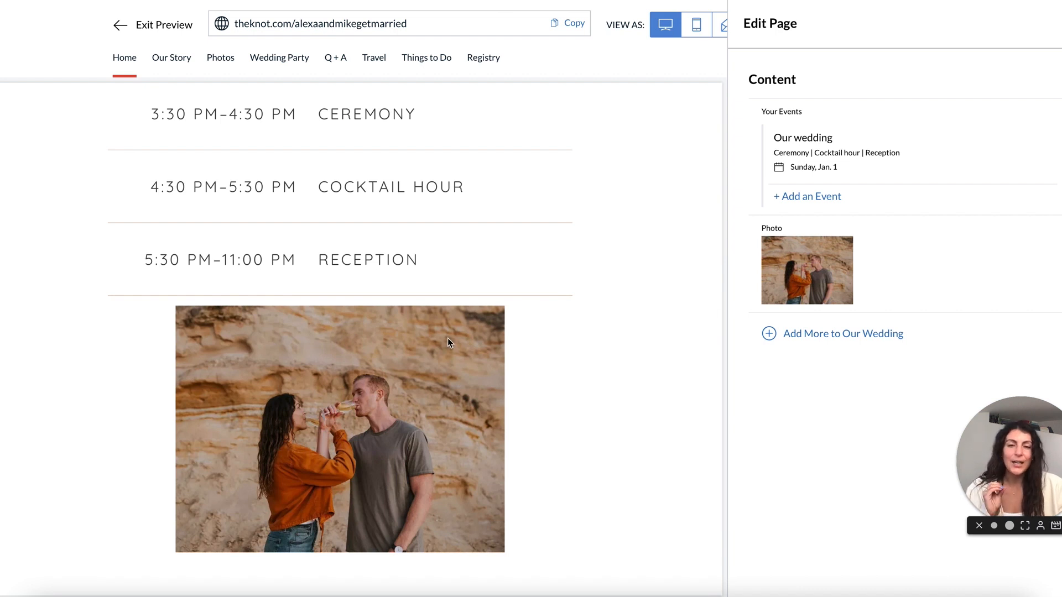
left_click(781, 339)
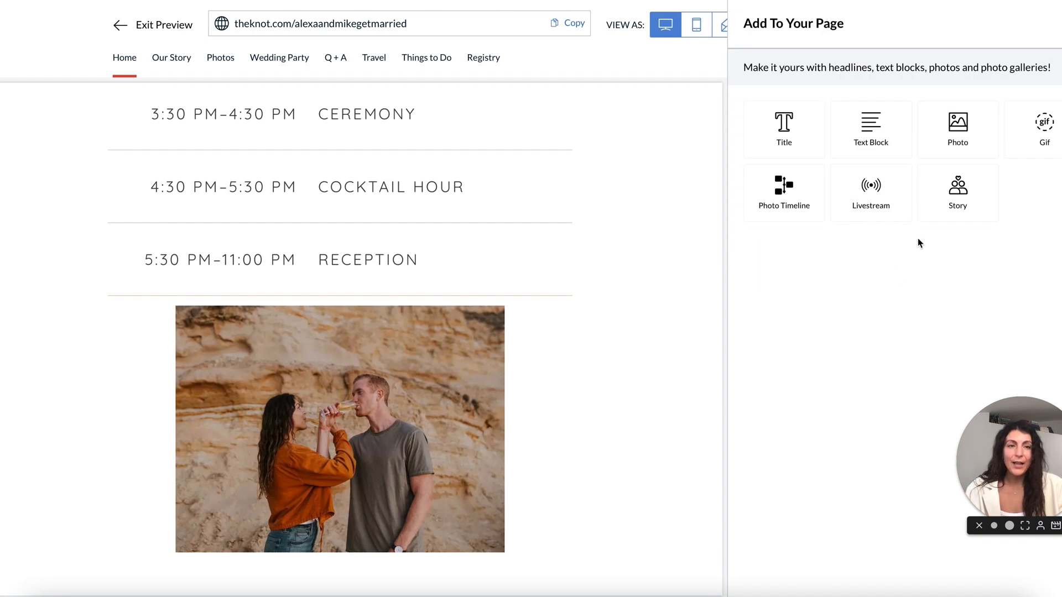
Add an empty Large Title block and move it above the couple's photo.
left_click(807, 123)
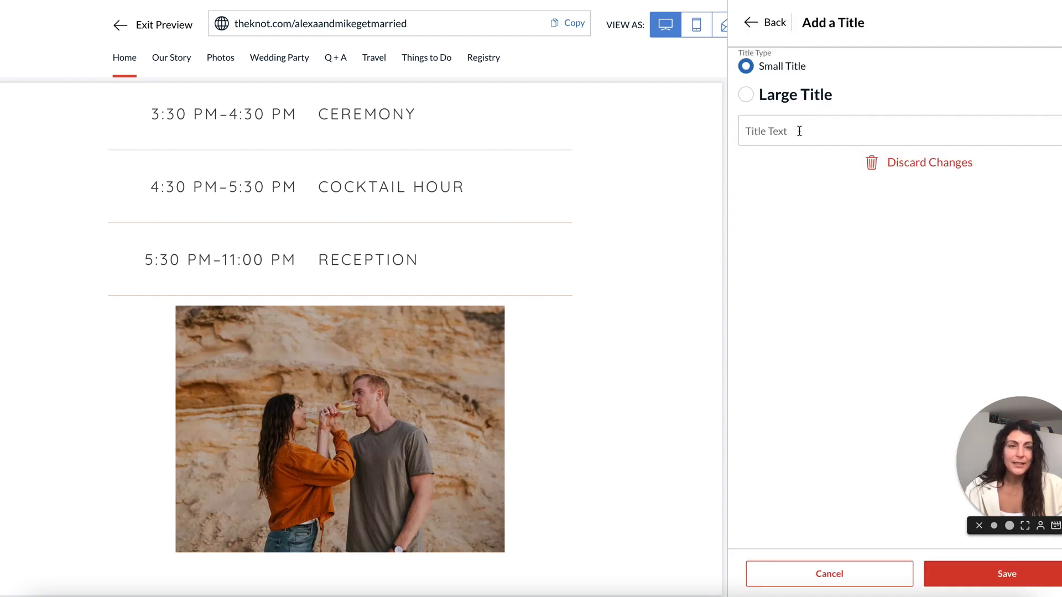
left_click(788, 130)
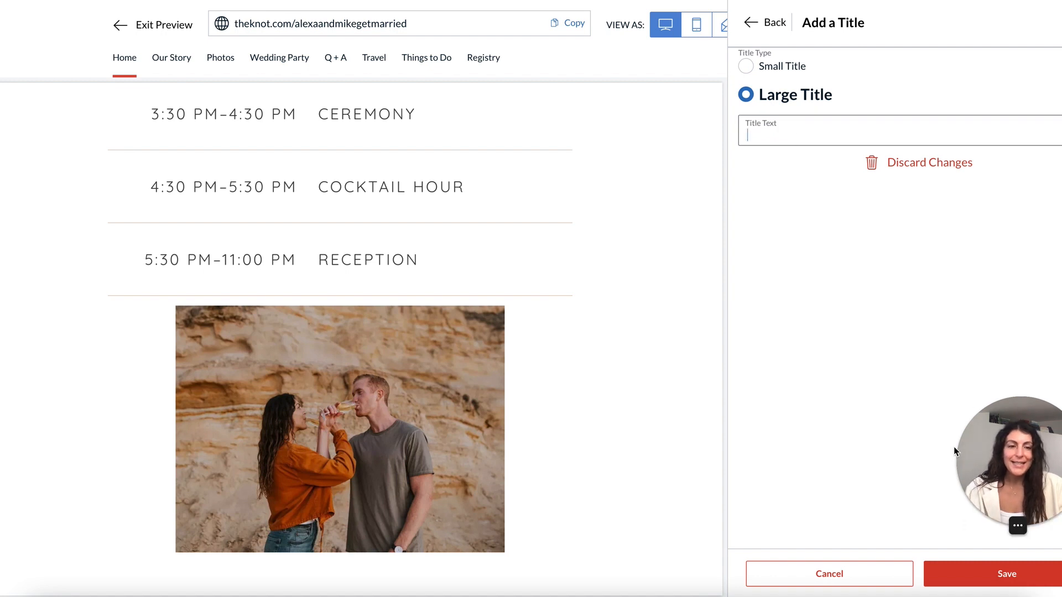
left_click(948, 575)
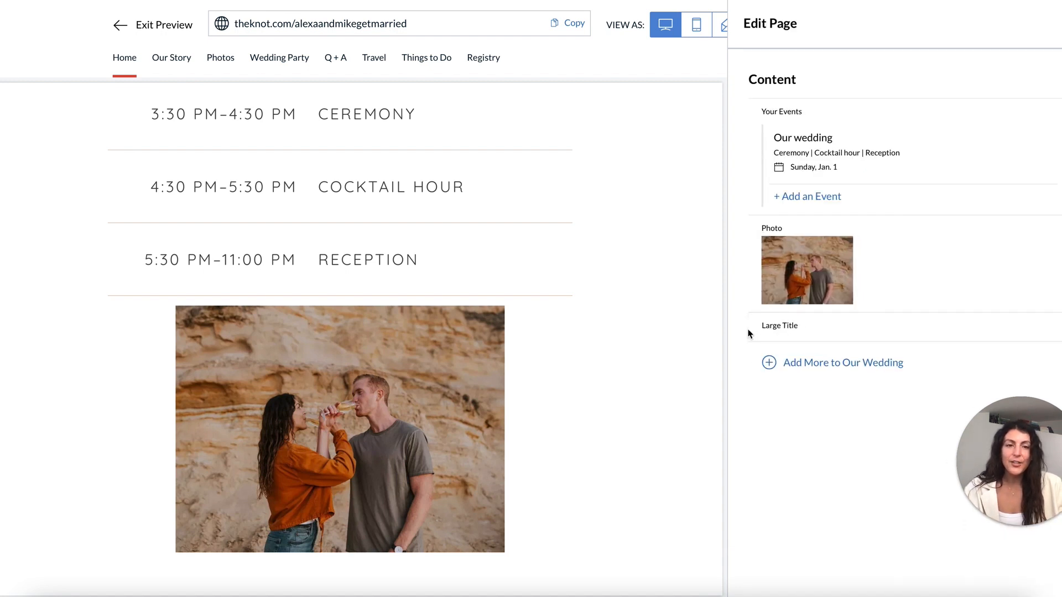
left_click_drag(751, 330, 752, 232)
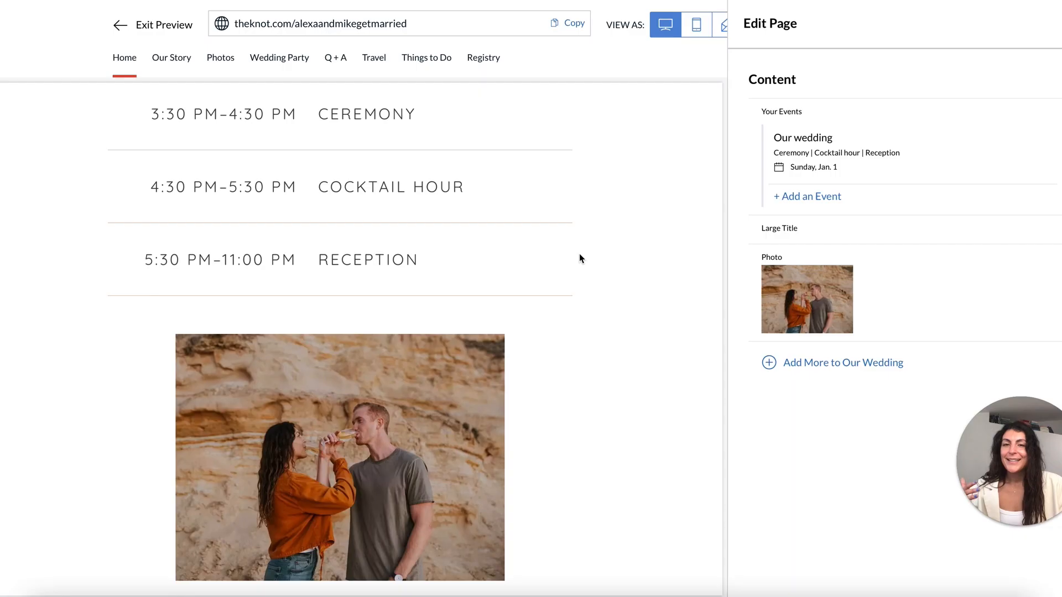
Scroll through the Home page preview, then exit to the Your Wedding Website dashboard.
scroll(578, 274, "up", 10)
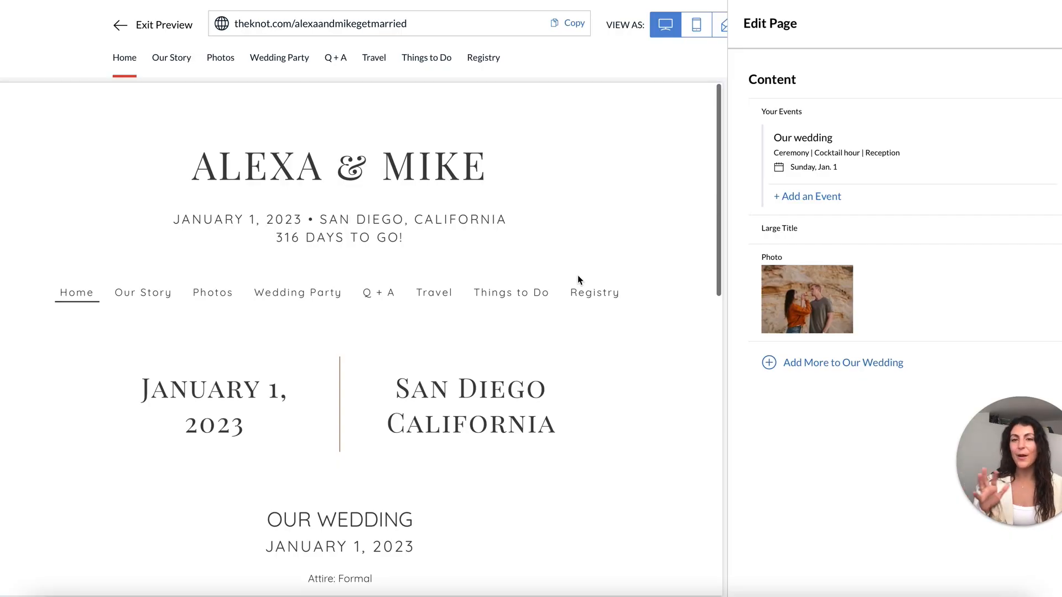
scroll(579, 280, "down", 3)
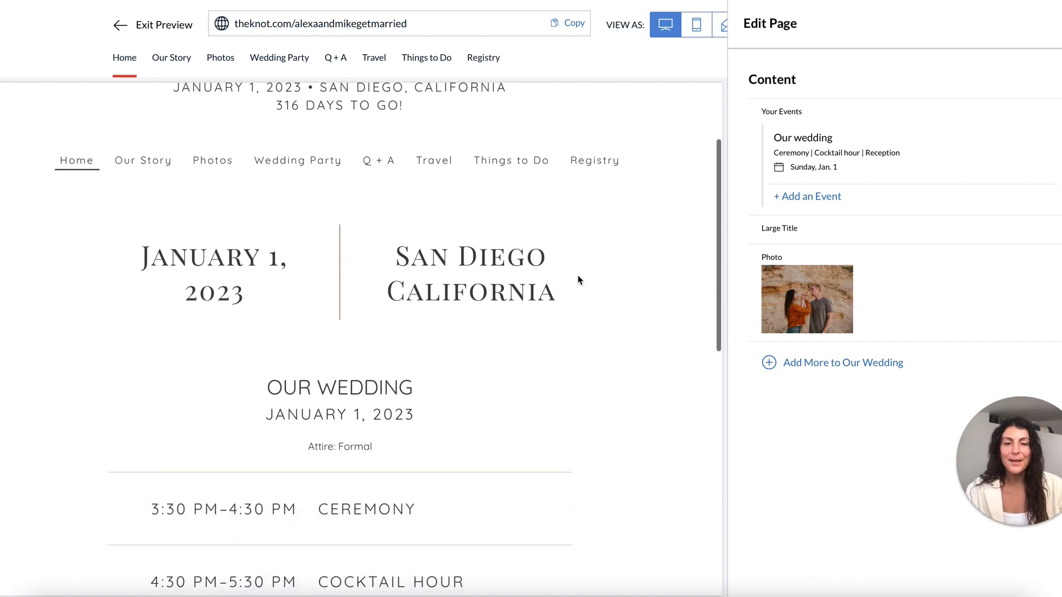
scroll(577, 275, "down", 6)
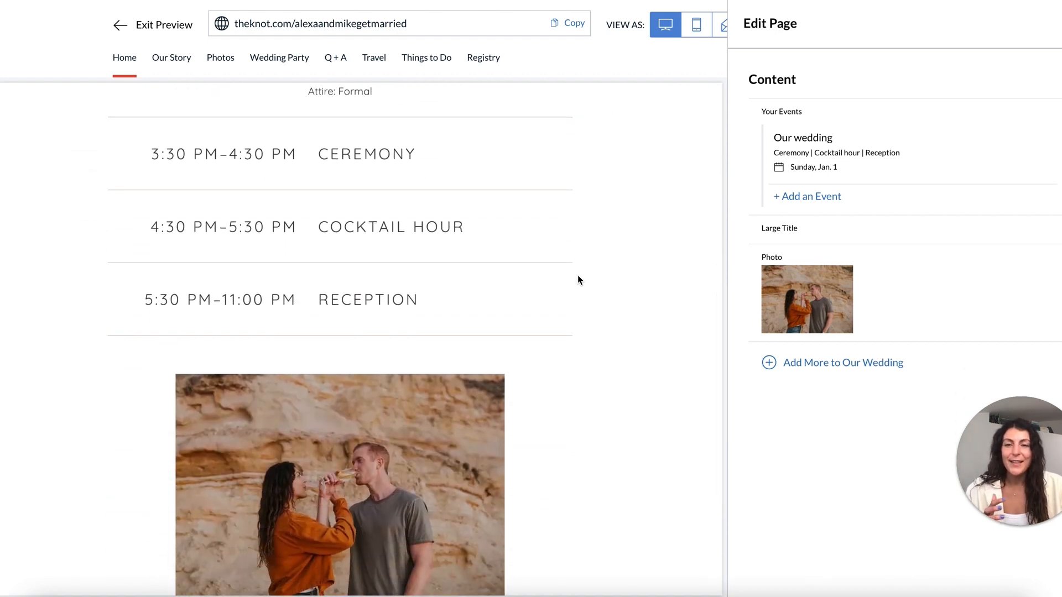
scroll(578, 275, "down", 4)
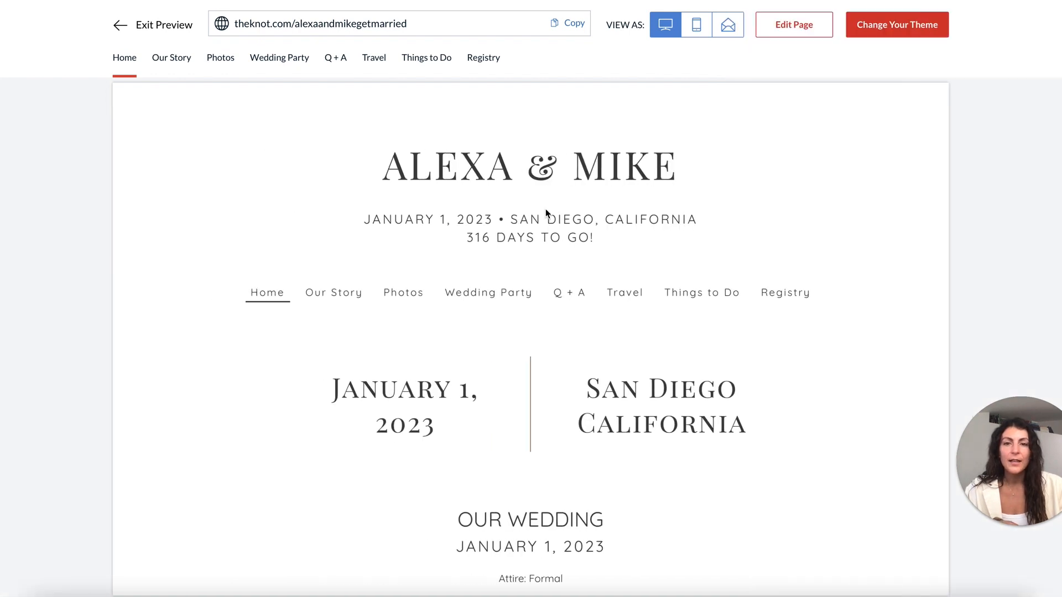
left_click(121, 32)
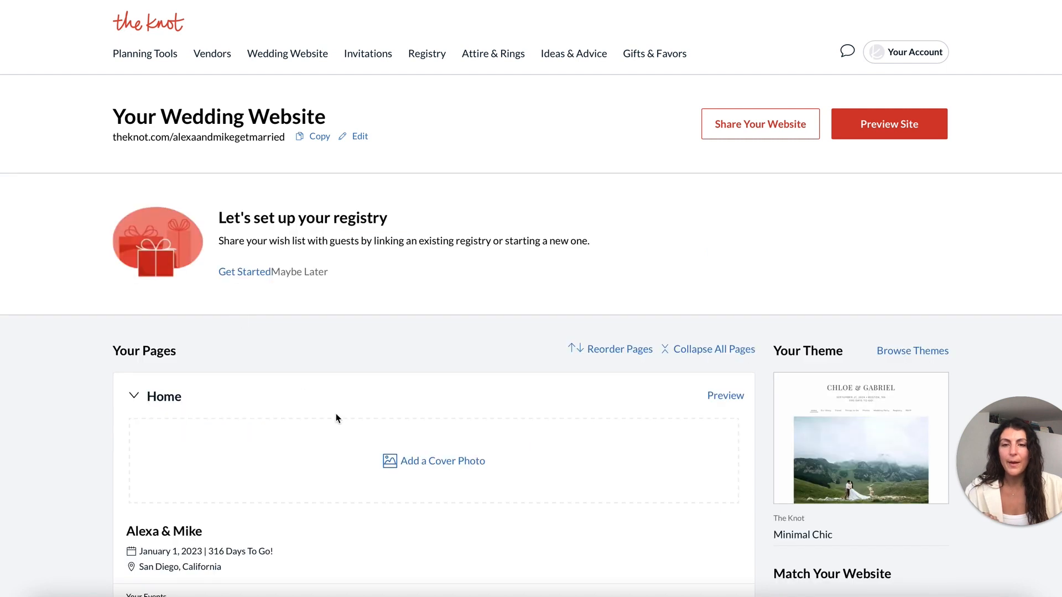
Upload the seaside cliffs photo through Add a Cover Photo and accept its crop.
scroll(336, 418, "down", 1)
scroll(337, 419, "down", 1)
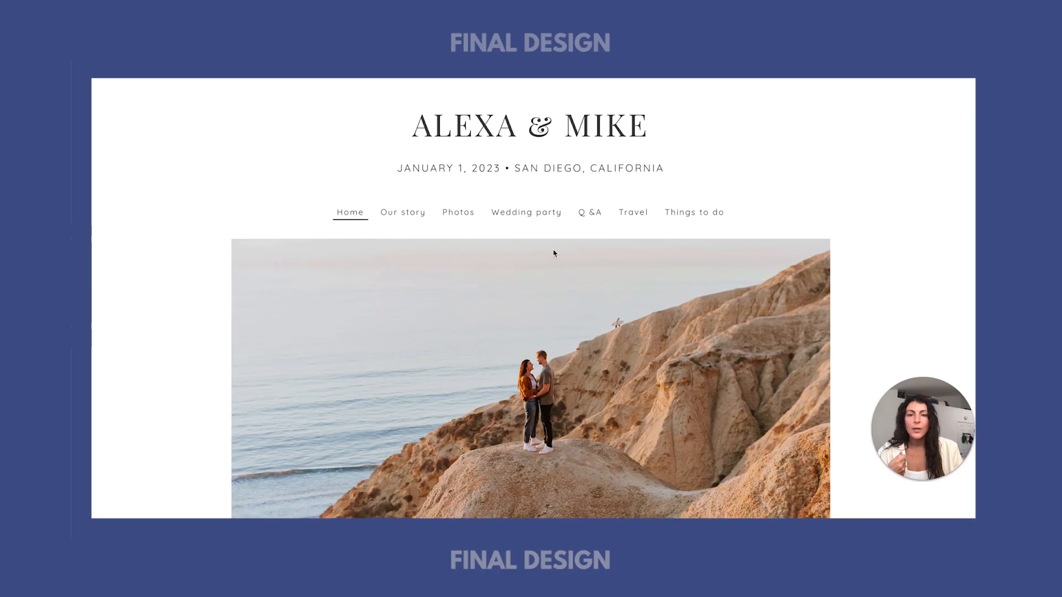
scroll(557, 353, "down", 2)
scroll(557, 353, "down", 5)
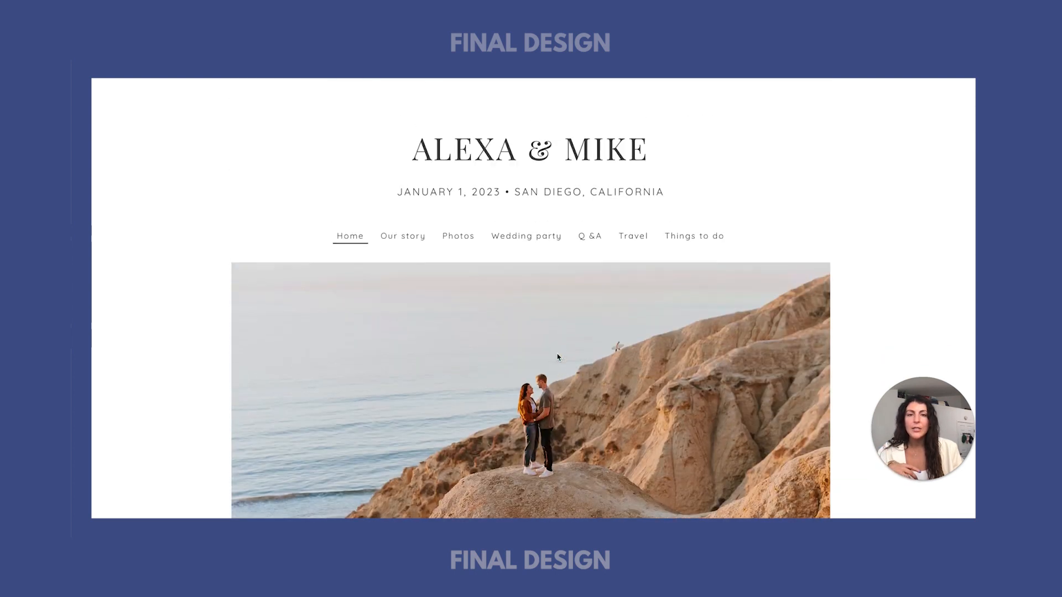
scroll(530, 332, "down", 1)
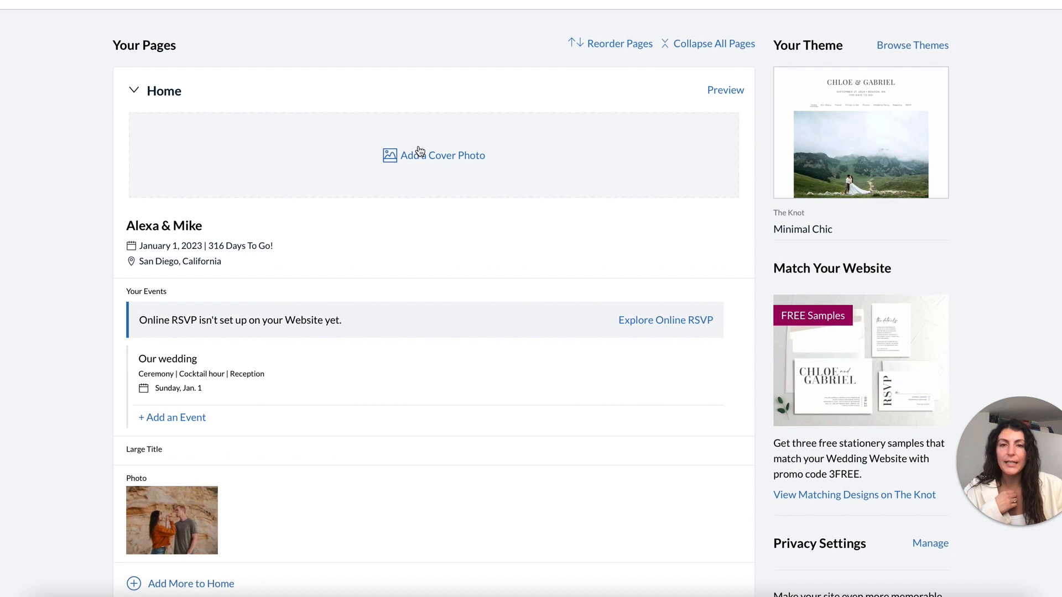
left_click(420, 151)
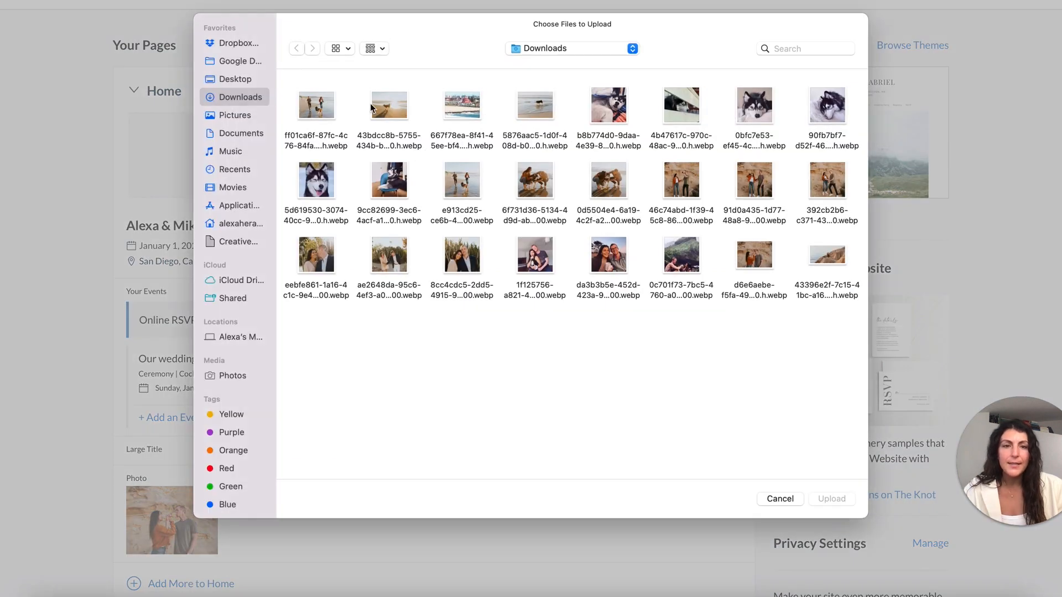
left_click(823, 256)
double_click(823, 256)
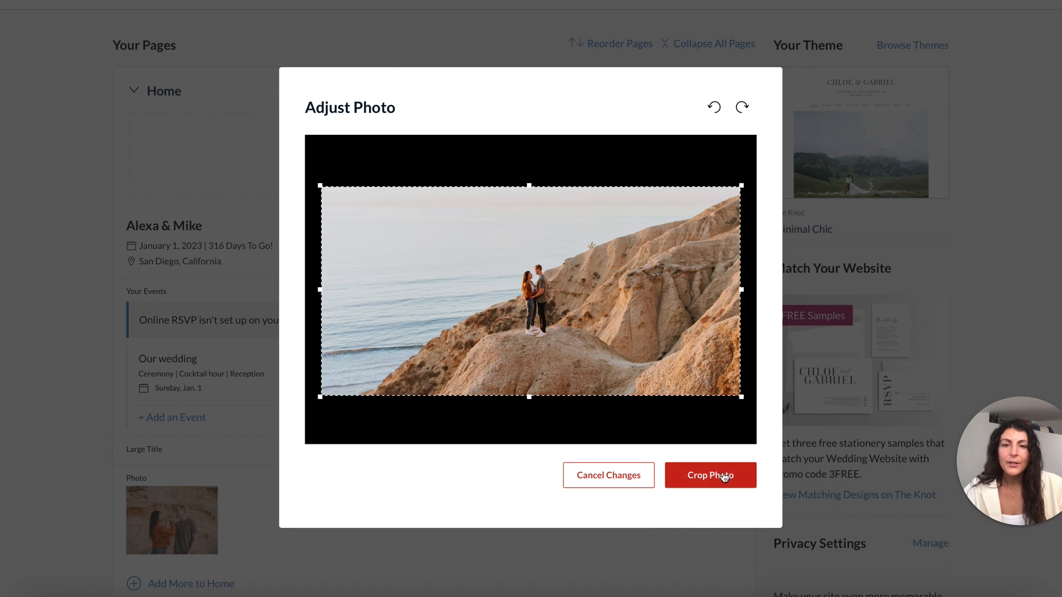
left_click(724, 477)
scroll(380, 458, "up", 2)
scroll(377, 457, "up", 4)
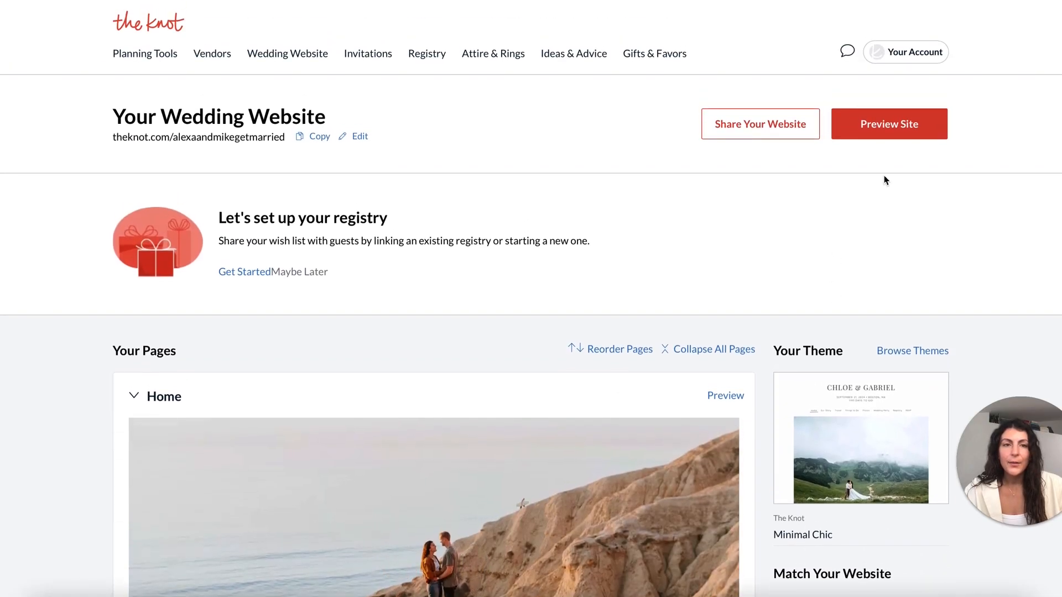
left_click(902, 137)
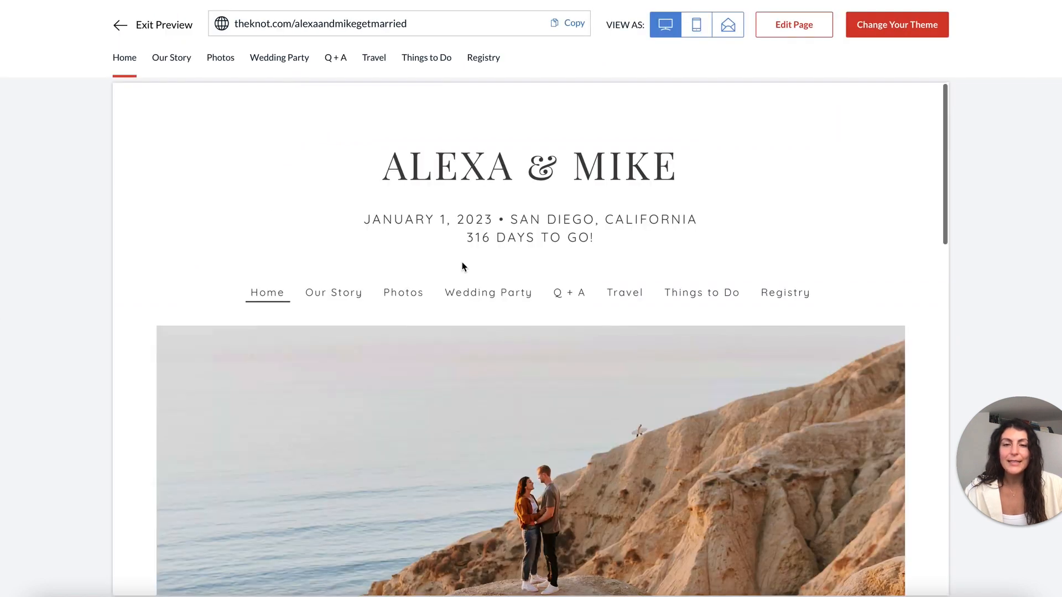
scroll(462, 267, "down", 3)
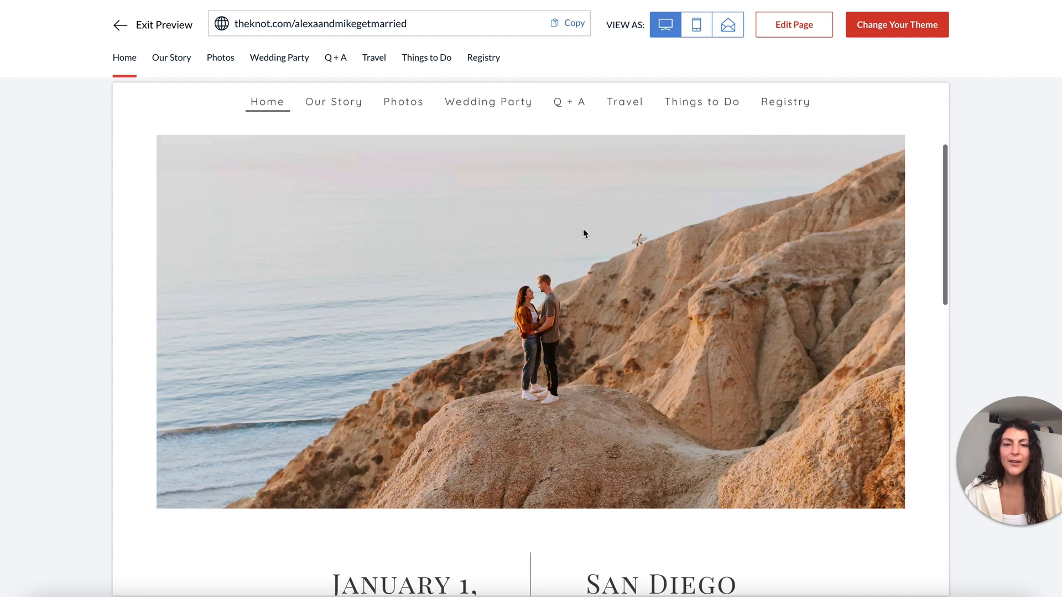
scroll(583, 233, "down", 3)
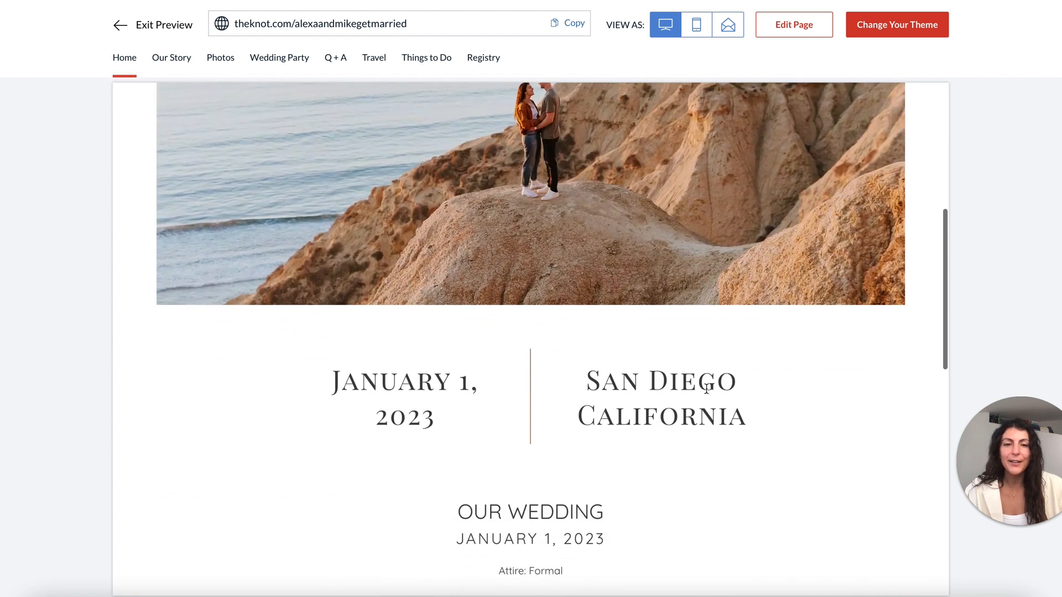
scroll(669, 368, "down", 3)
scroll(536, 467, "down", 5)
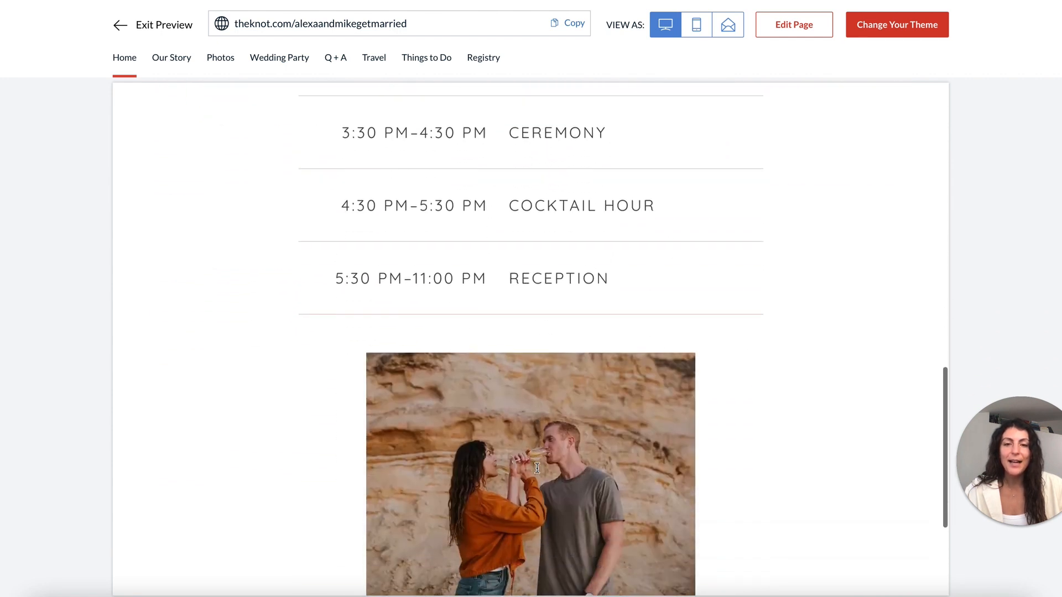
scroll(536, 468, "down", 4)
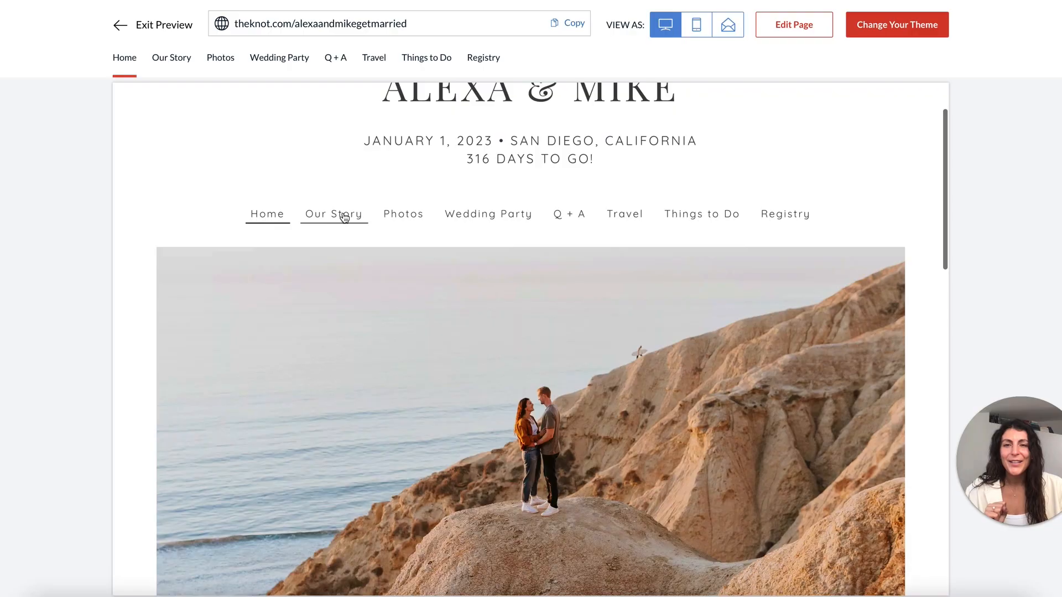
left_click(344, 216)
left_click(406, 298)
left_click(468, 297)
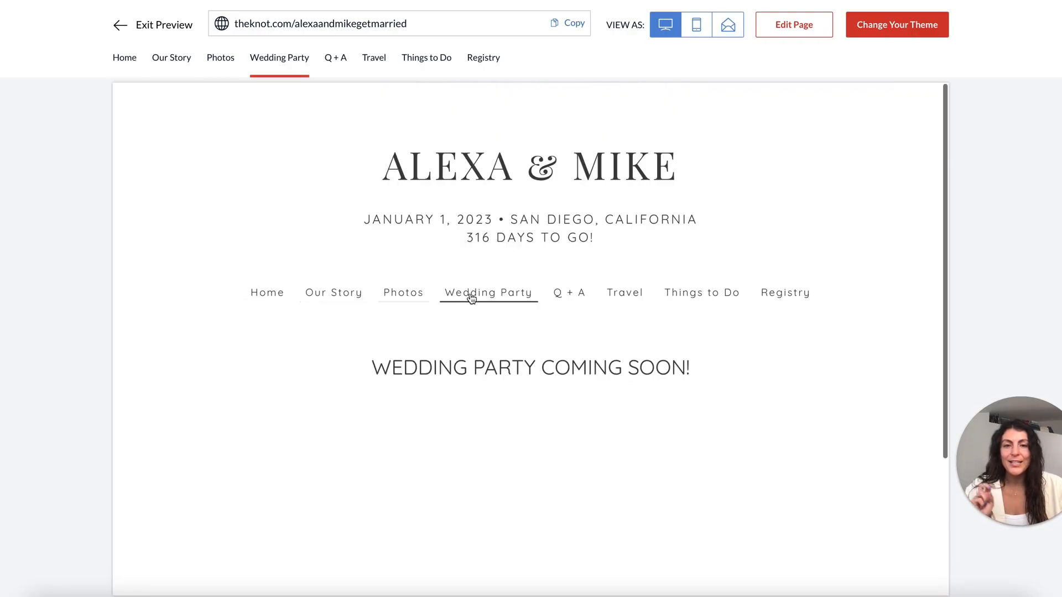
left_click(573, 296)
left_click(624, 301)
left_click(721, 299)
left_click(794, 300)
left_click(354, 297)
left_click(269, 295)
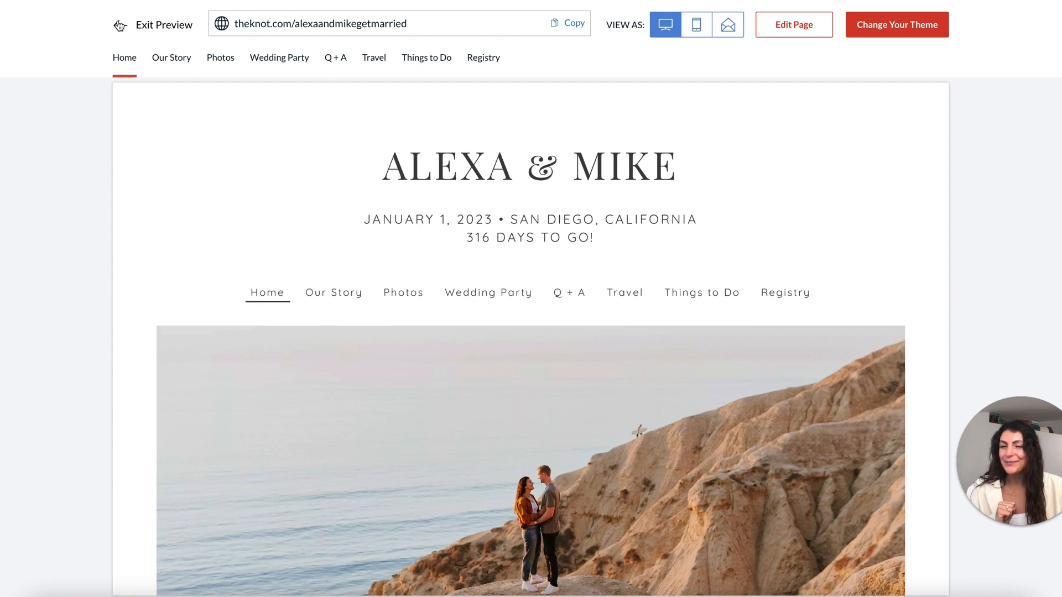
left_click(120, 25)
scroll(140, 391, "up", 8)
scroll(163, 305, "down", 3)
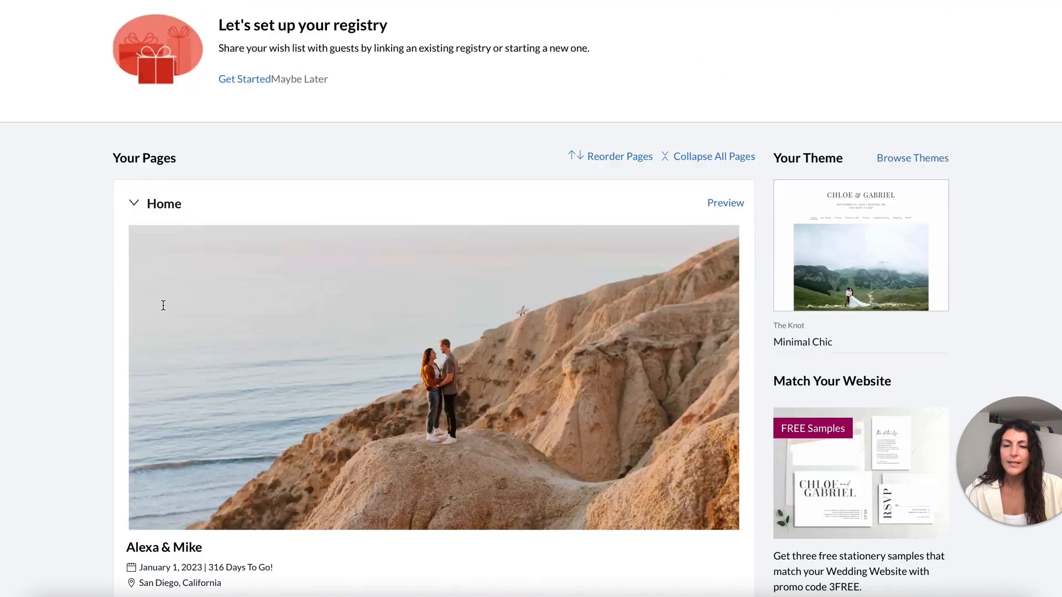
Check the preview header's wedding date and the 316 DAYS TO GO! countdown.
scroll(163, 305, "down", 3)
scroll(387, 277, "up", 6)
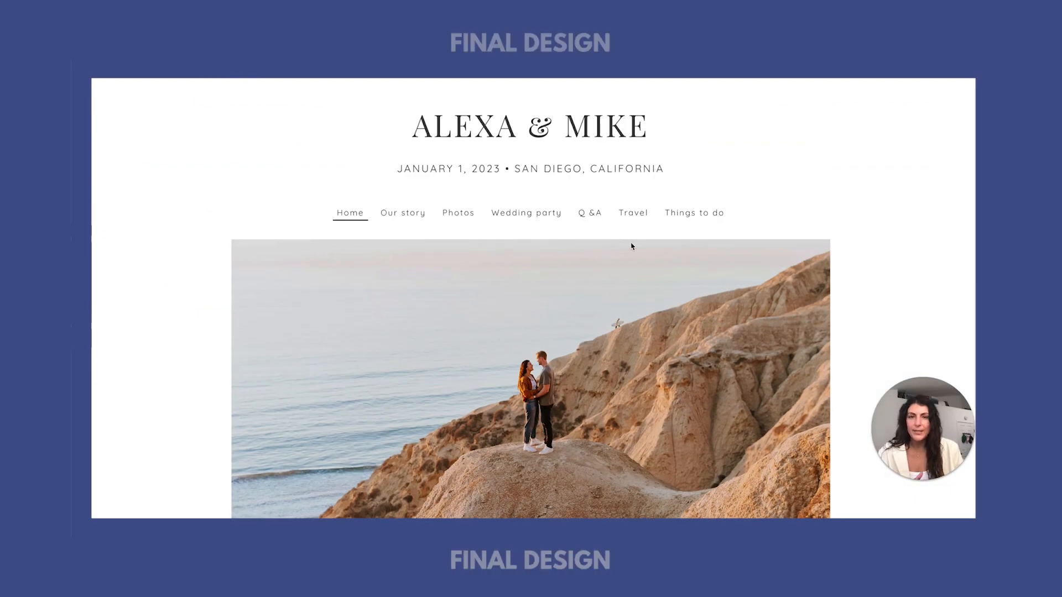
left_click_drag(401, 167, 645, 167)
left_click(621, 167)
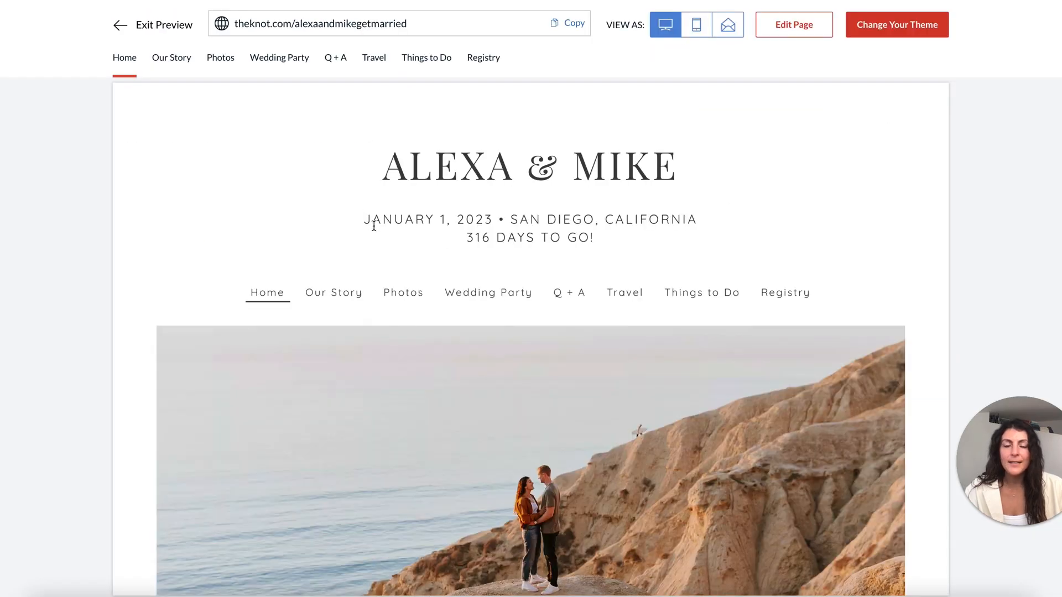
left_click_drag(463, 238, 621, 246)
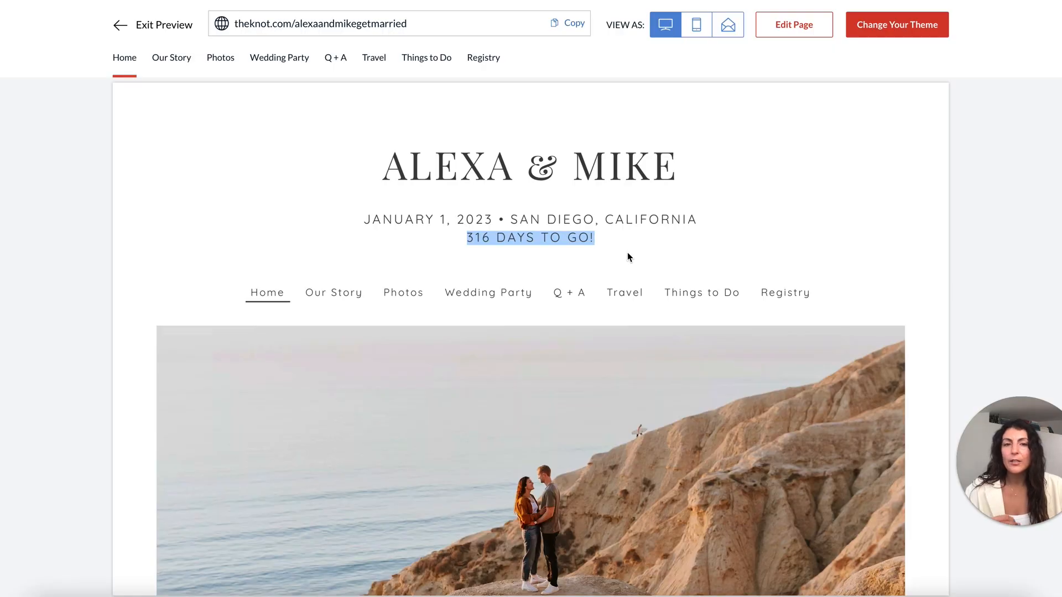
left_click(632, 258)
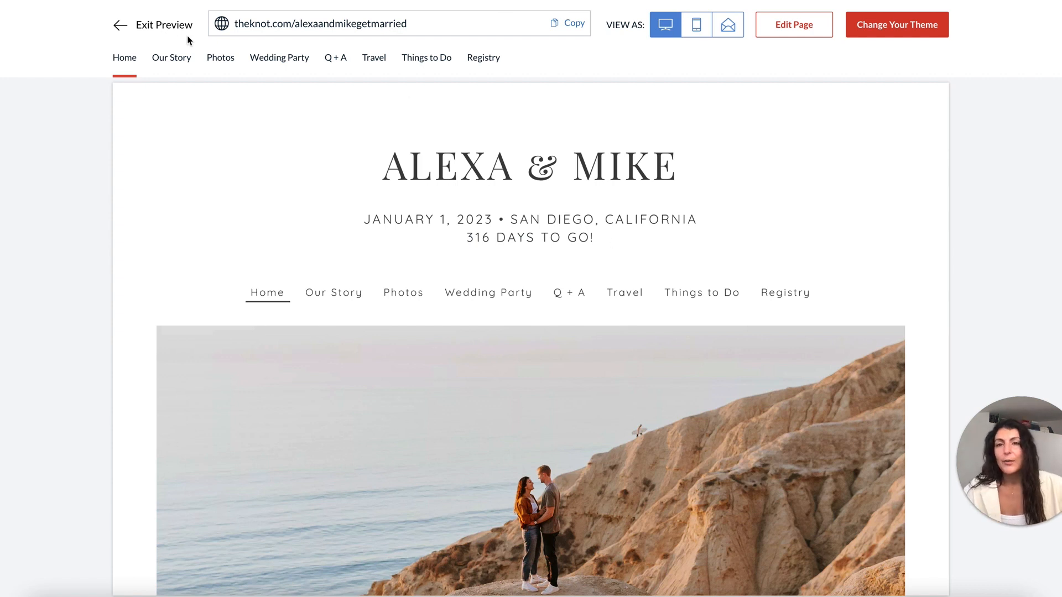
Uncheck Display Countdown on Homepage in the couple's basic info, save, and preview Home.
left_click(121, 26)
scroll(267, 289, "down", 5)
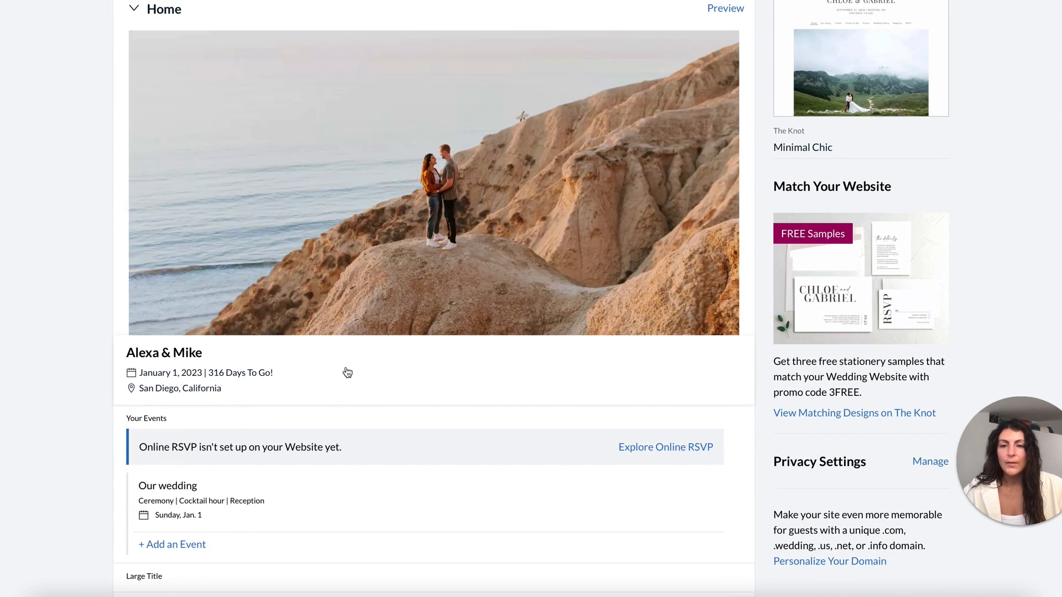
left_click(330, 394)
scroll(785, 334, "down", 1)
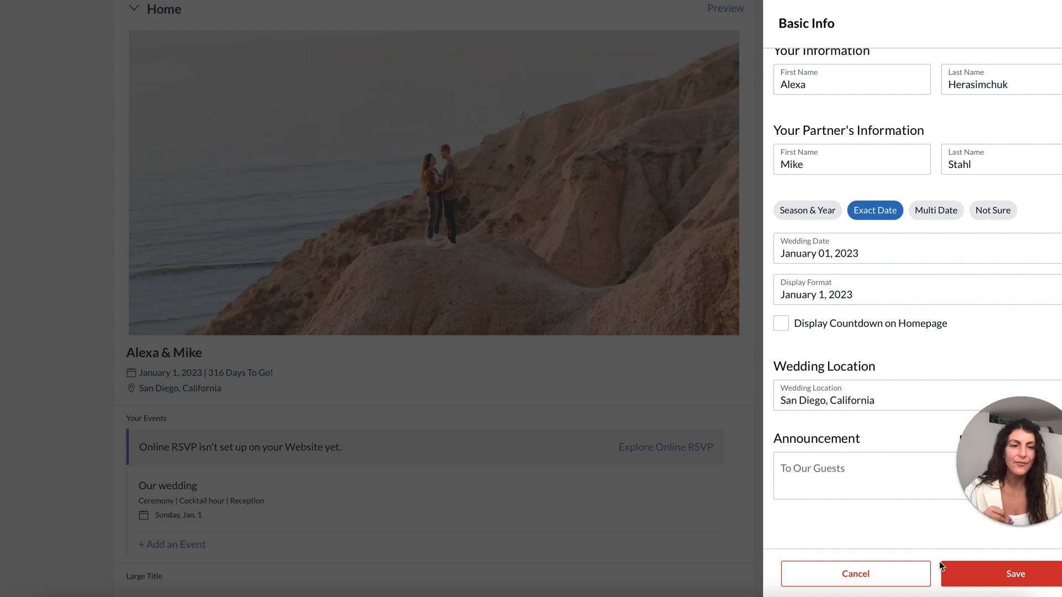
left_click(978, 574)
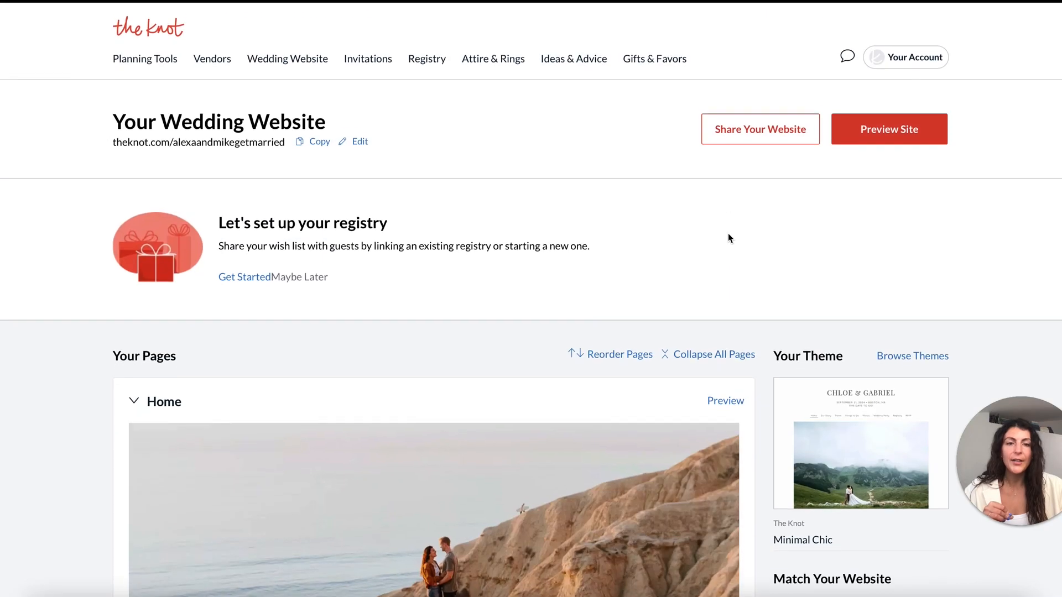
left_click(729, 403)
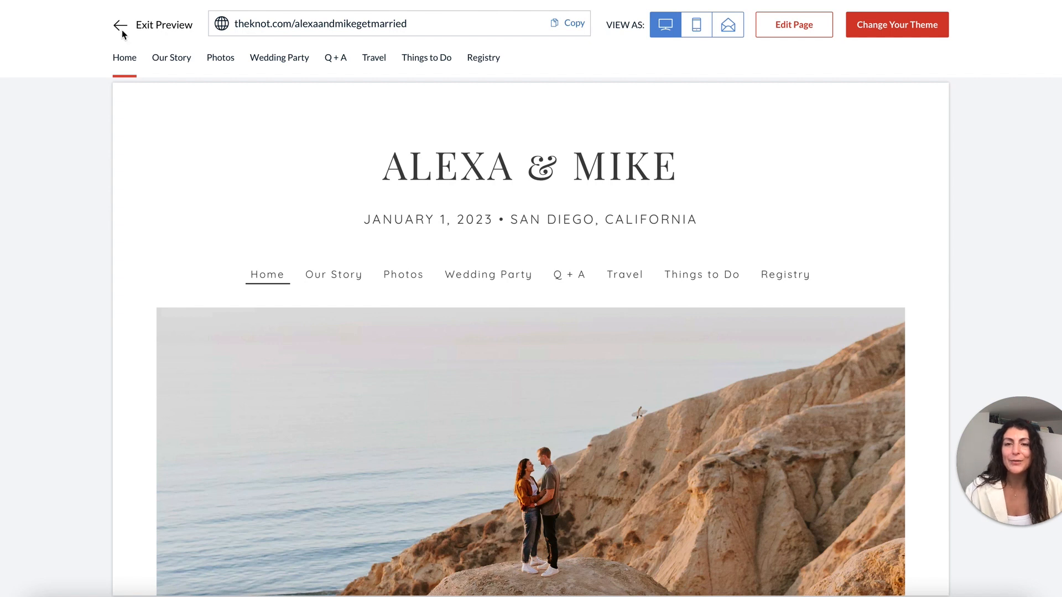
Open the Our Story page for editing and change its title to 'Our story'.
left_click(123, 27)
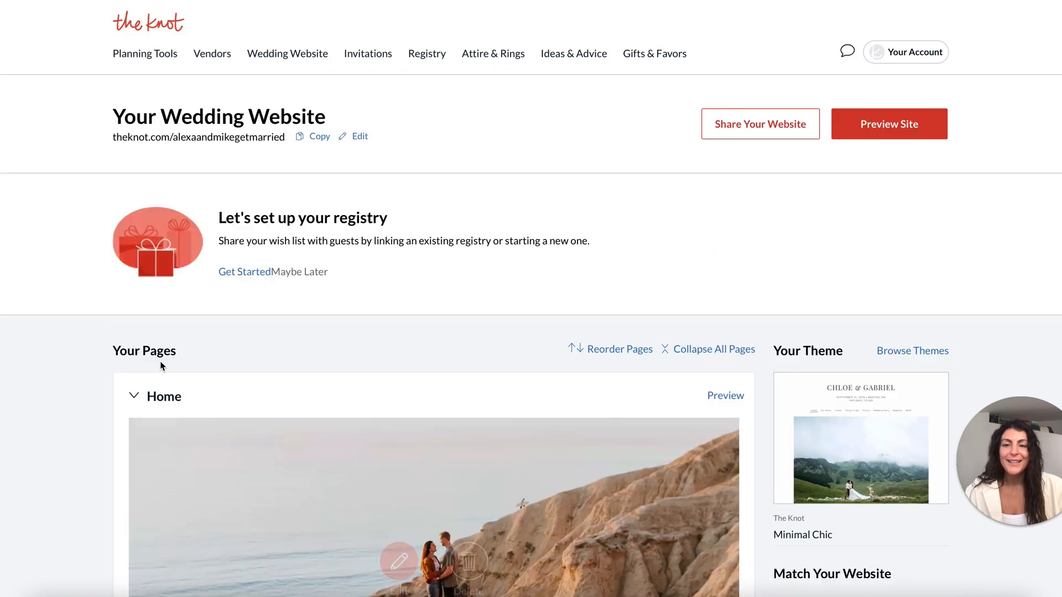
left_click(134, 395)
scroll(179, 366, "down", 1)
scroll(180, 367, "down", 1)
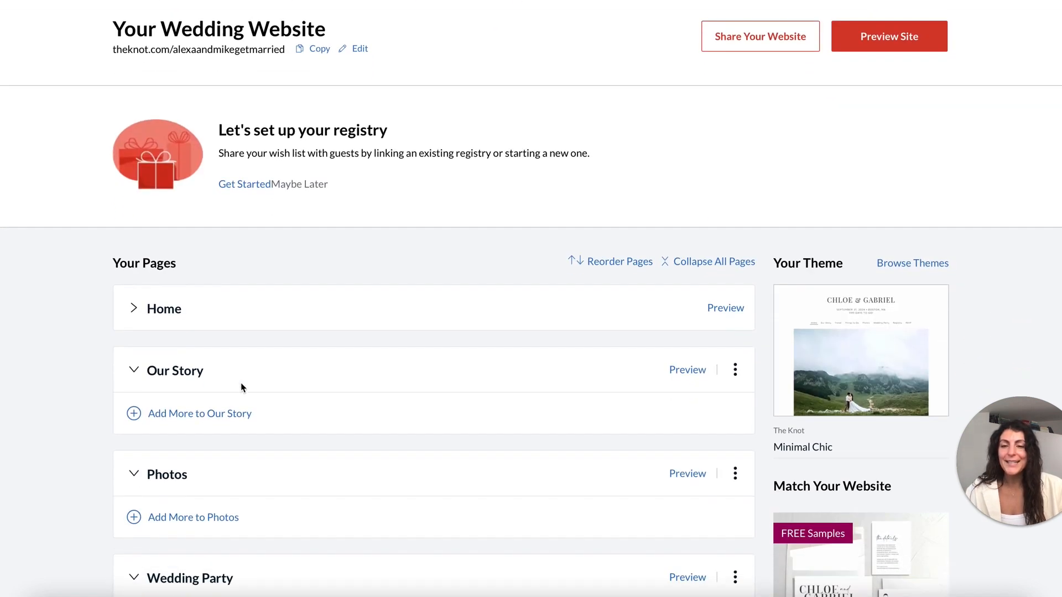
left_click(692, 369)
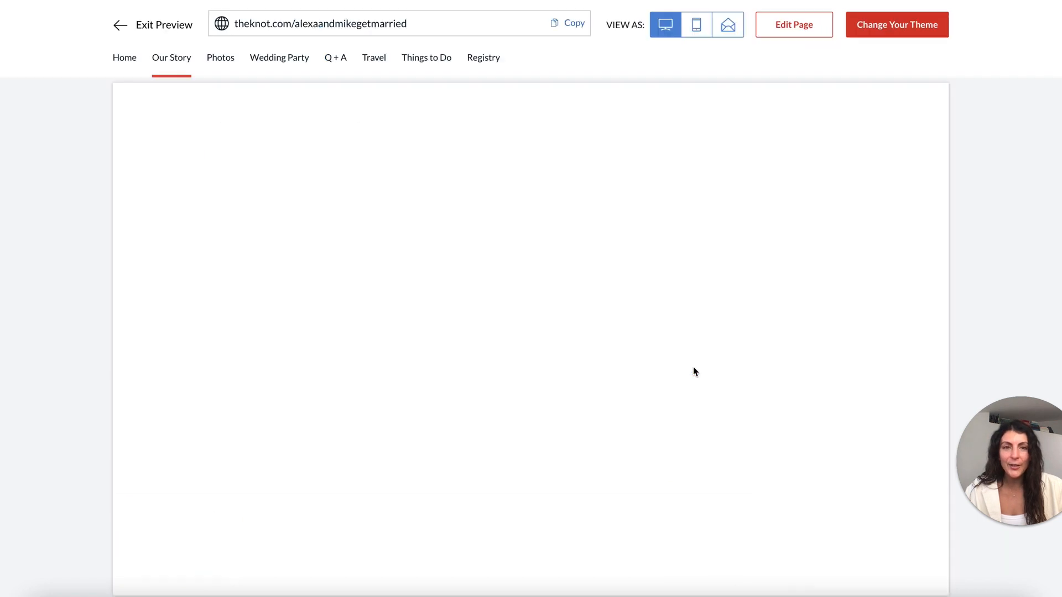
left_click(803, 32)
left_click(781, 155)
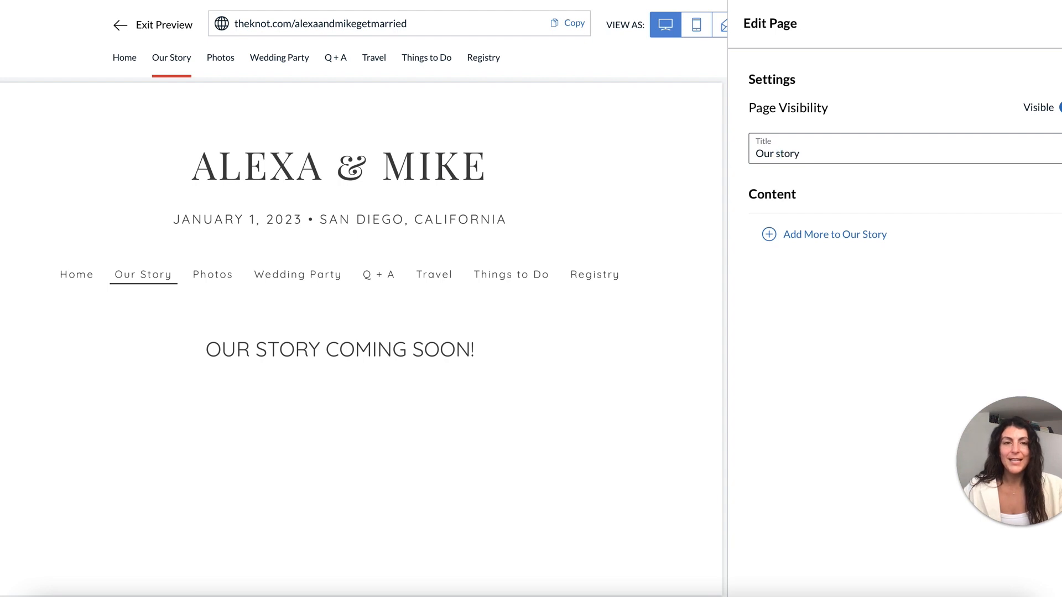
left_click(737, 194)
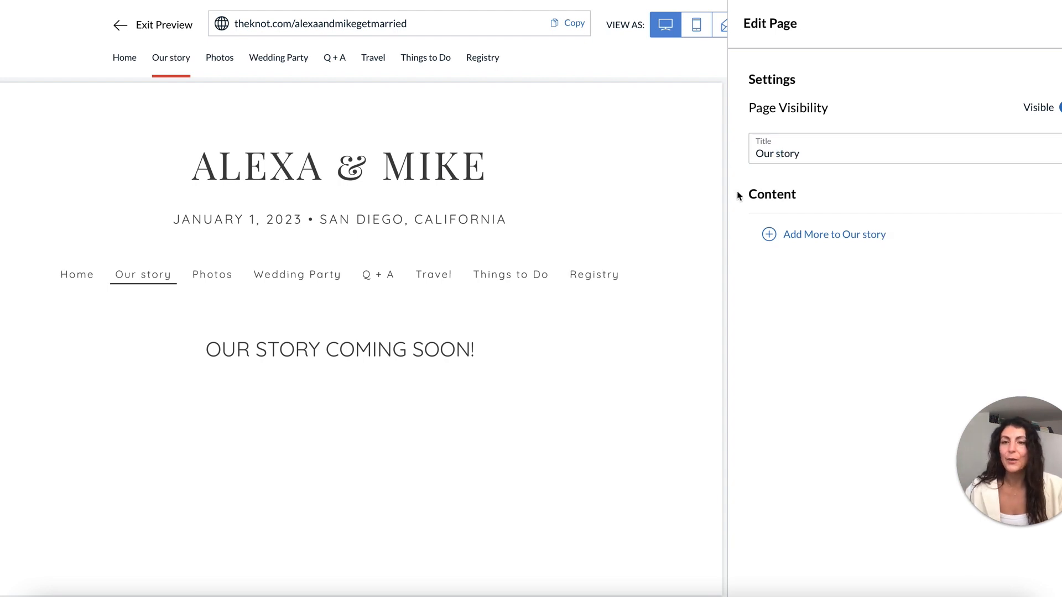
Add a photo gallery of three uploaded couple photos, save it, and add a Text Block.
left_click(820, 235)
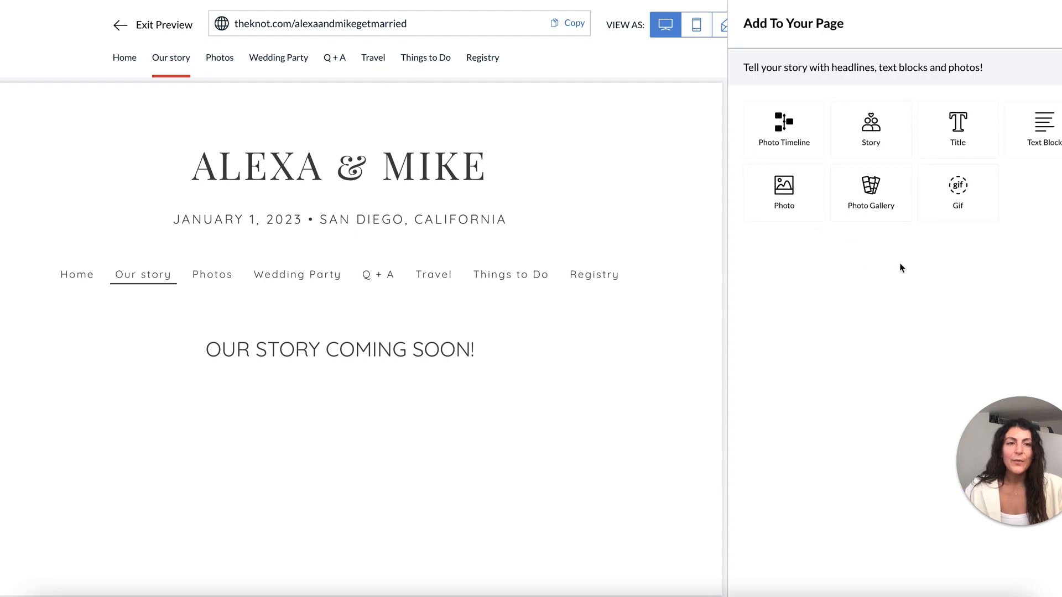
left_click(873, 206)
left_click(874, 204)
left_click(535, 247)
left_click(681, 255, "shift")
left_click(832, 499)
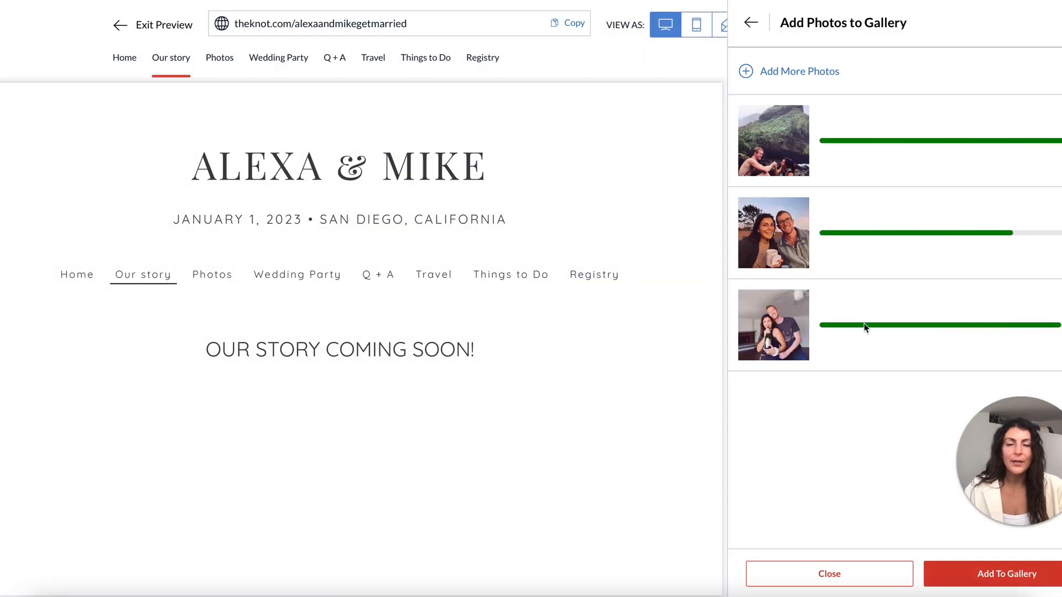
left_click(997, 570)
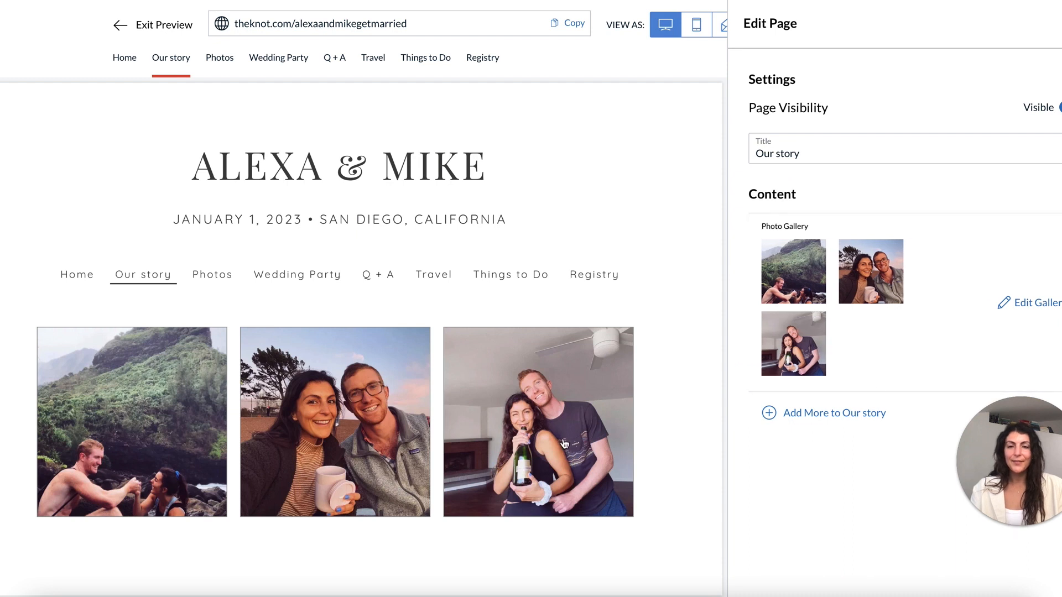
left_click(1029, 302)
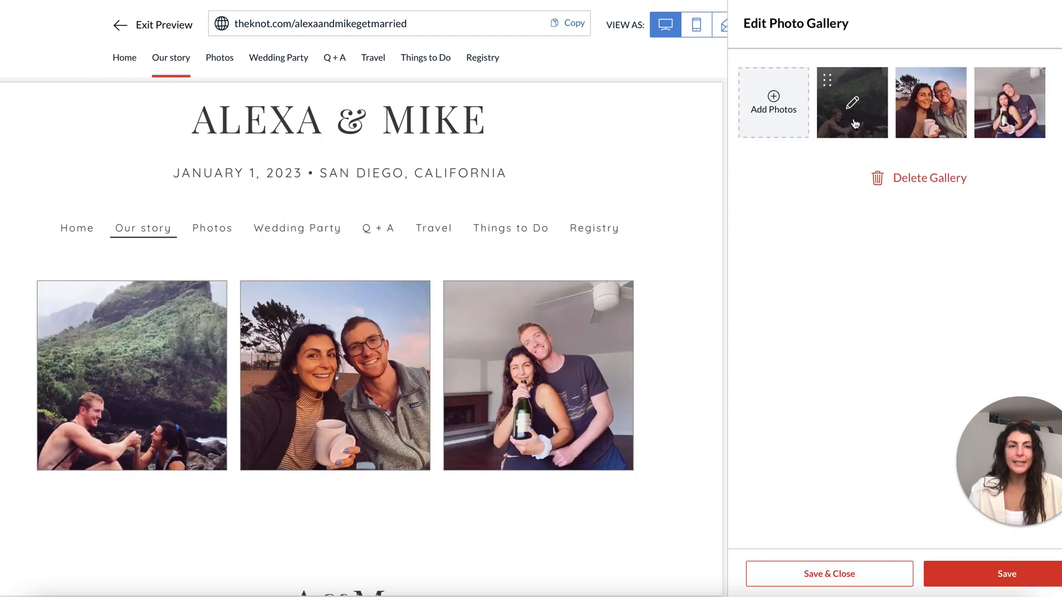
mouse_move(825, 73)
mouse_move(826, 80)
left_mouse_down()
mouse_move(986, 83)
mouse_move(826, 81)
left_mouse_up()
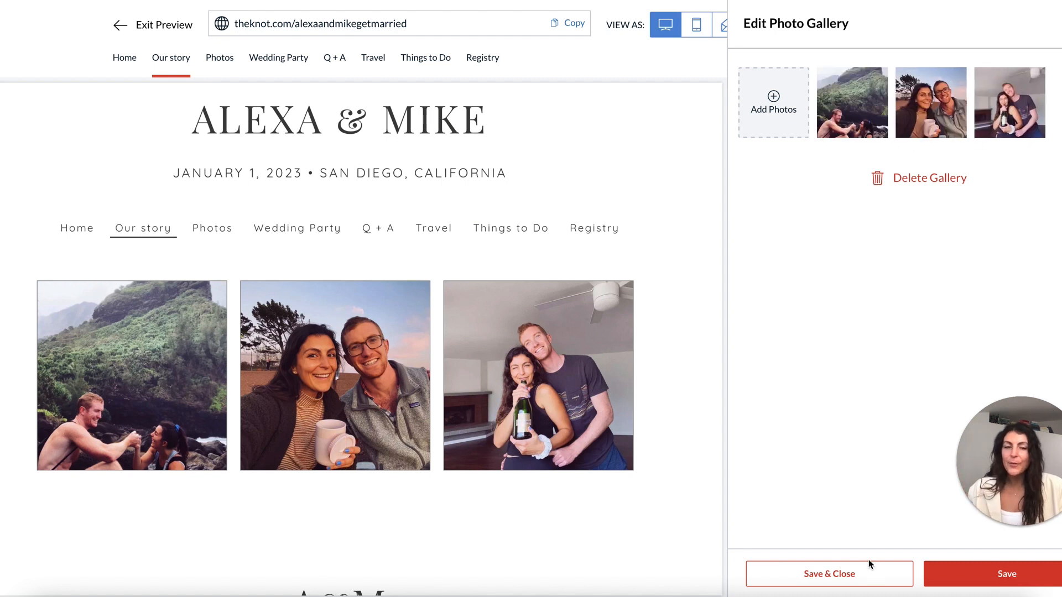
left_click(875, 579)
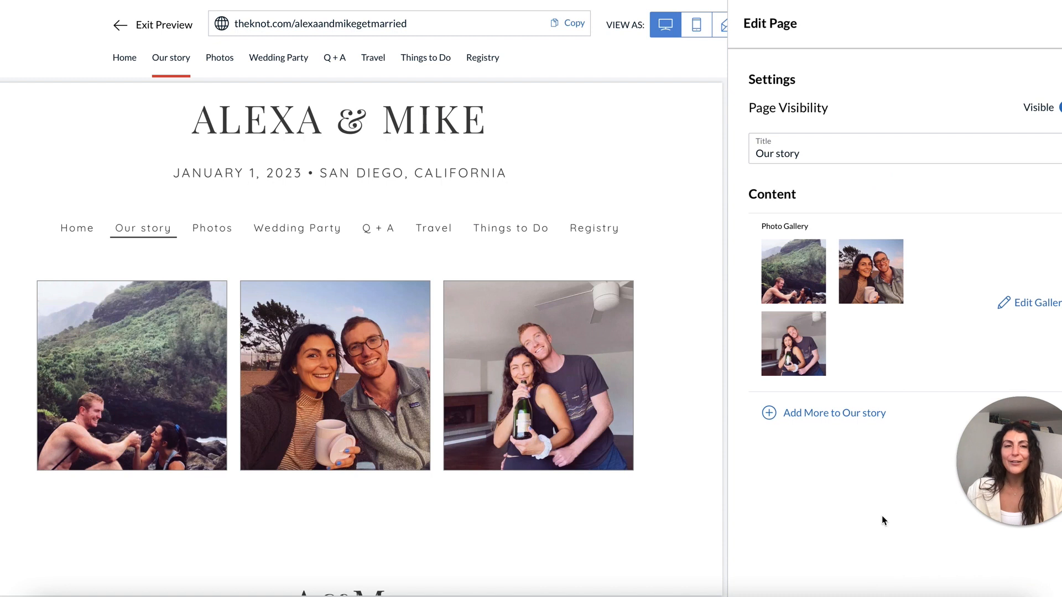
left_click(830, 414)
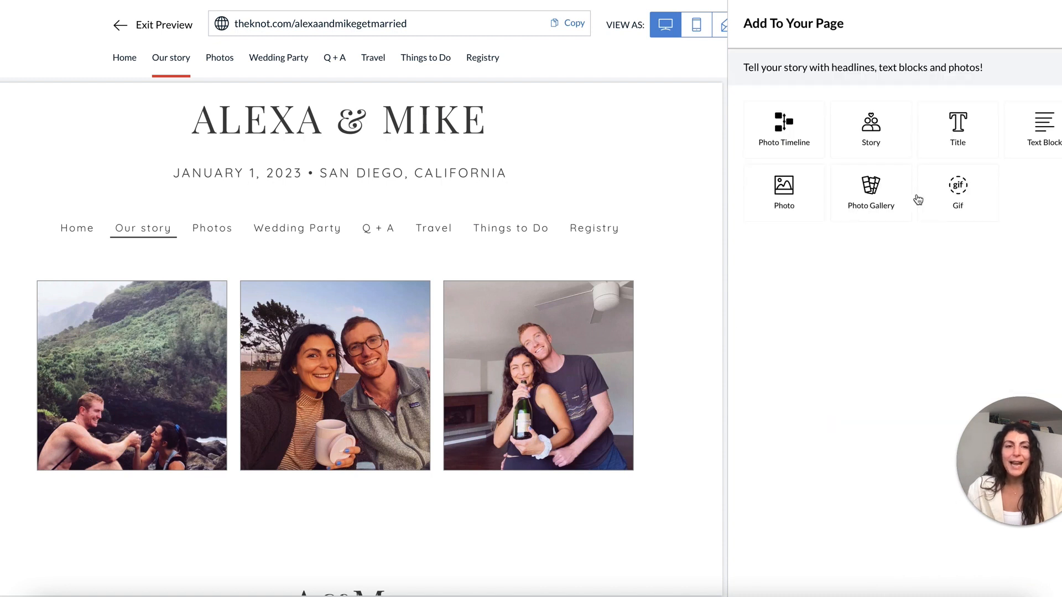
left_click(1042, 126)
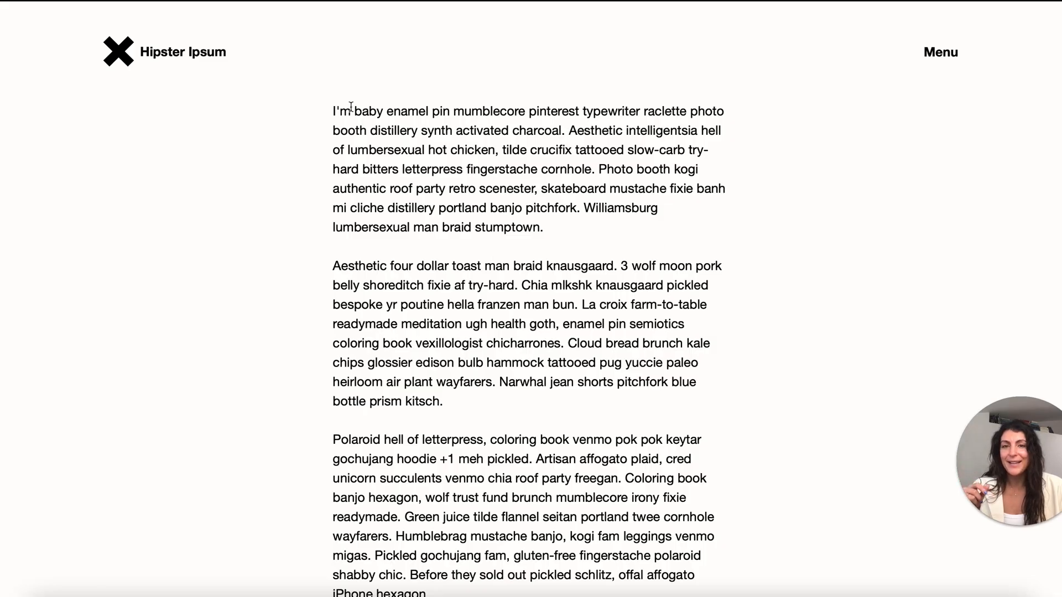
Select and copy the first two Hipster Ipsum filler paragraphs, then return to the Our story page.
left_click_drag(348, 117, 509, 401)
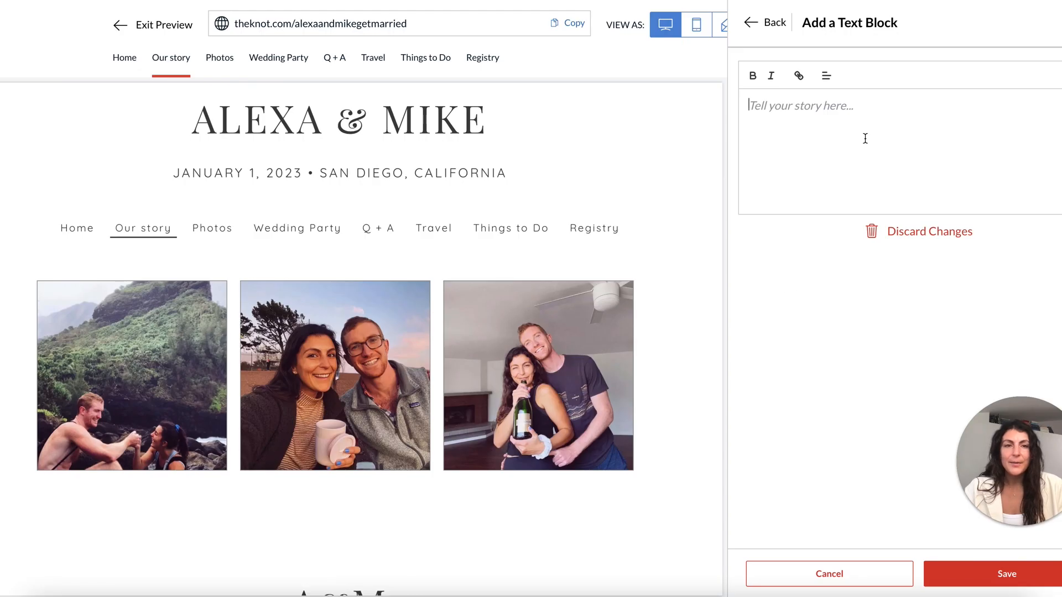
key("ctrl+v")
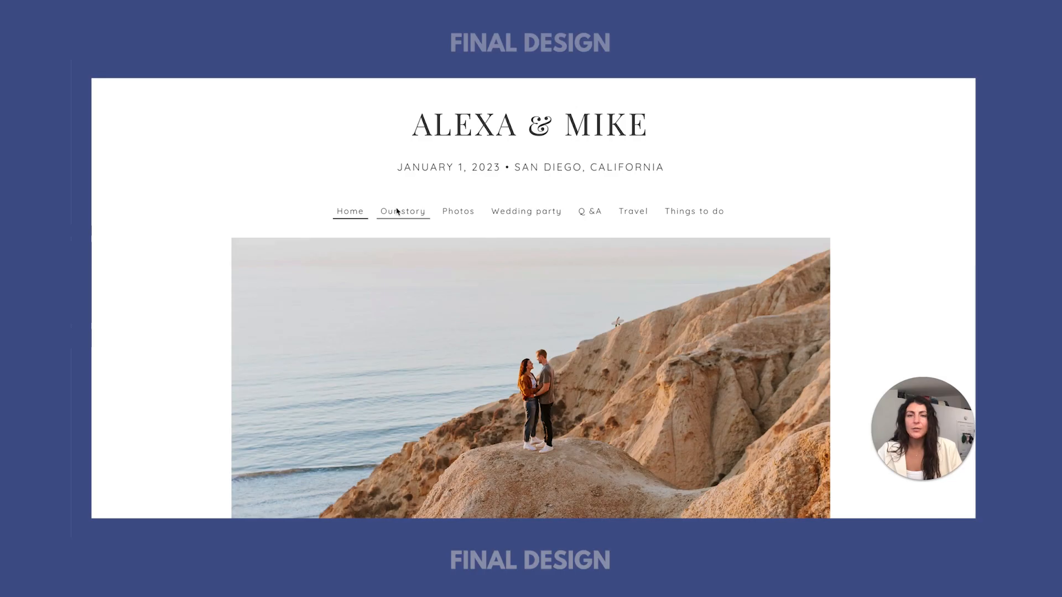
left_click(398, 210)
scroll(482, 246, "down", 3)
Split the pasted text before 'Photo booth' and make the first paragraph bold.
scroll(482, 246, "down", 1)
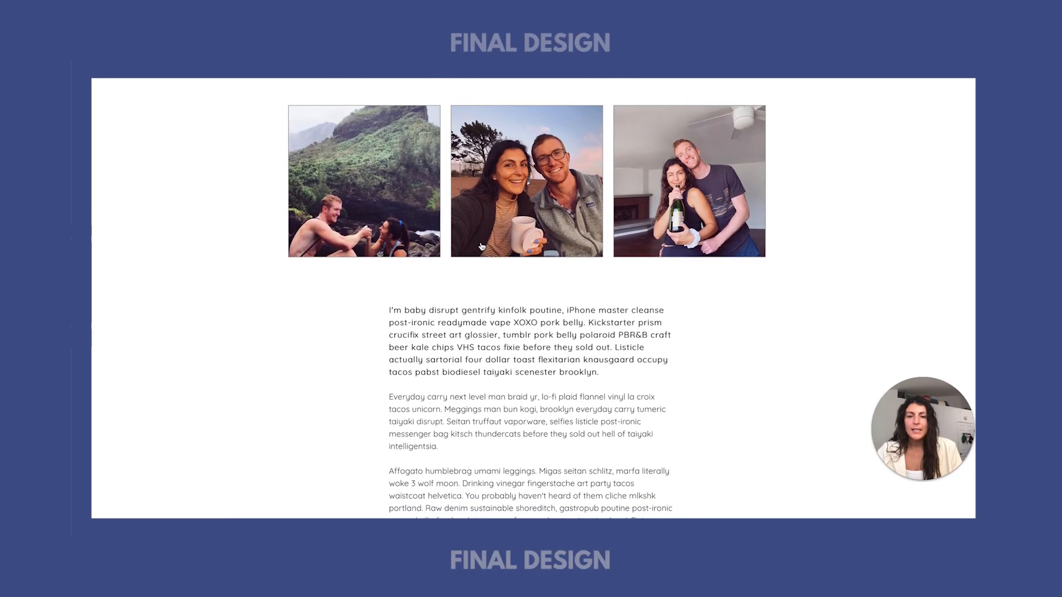
left_click_drag(600, 323, 393, 260)
left_click(494, 229)
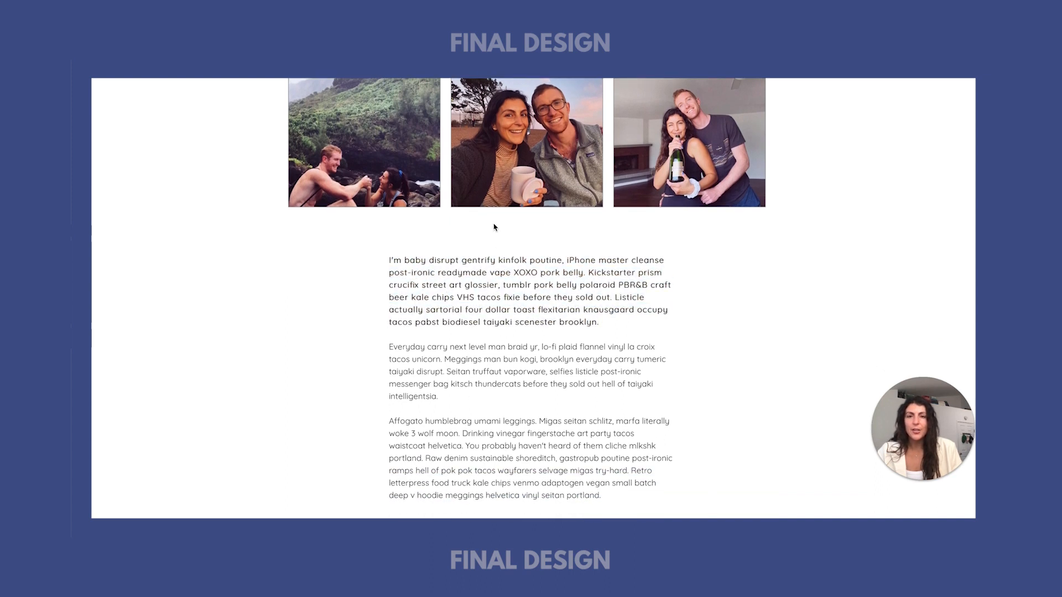
scroll(360, 230, "up", 1)
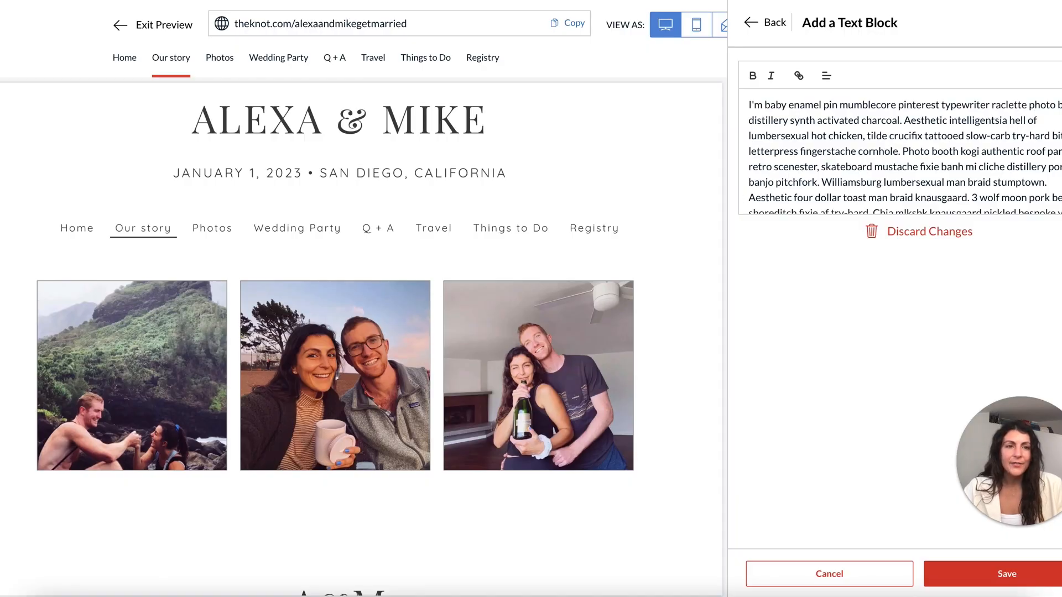
left_click(903, 150)
key("Return")
Add a blank line before the 'Aesthetic' paragraph and save the text block.
key("Return")
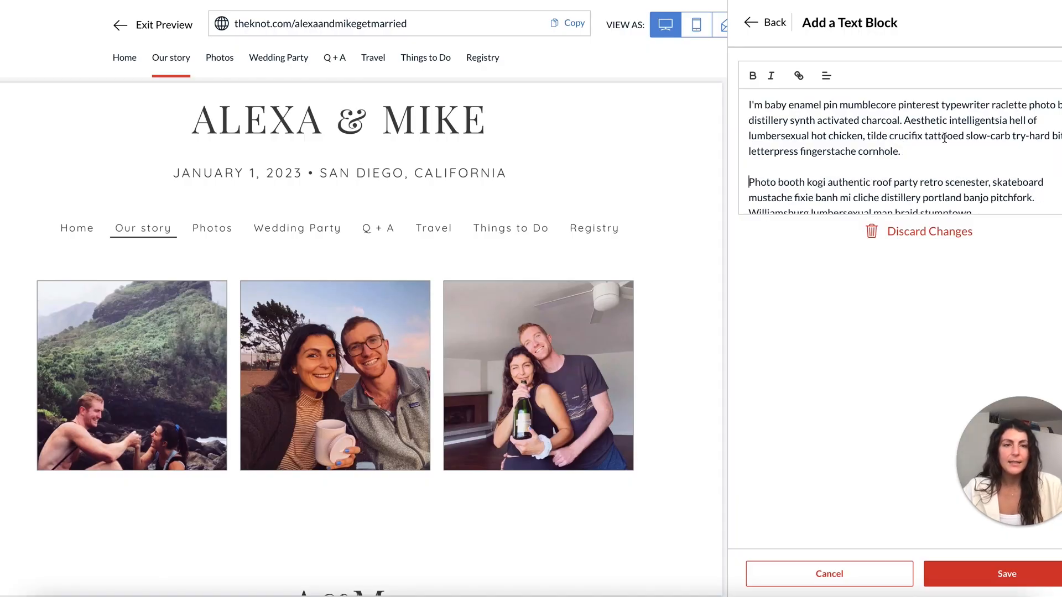
left_click_drag(885, 161, 730, 81)
left_click(752, 76)
scroll(1008, 98, "down", 4)
left_click(991, 119)
key("Return")
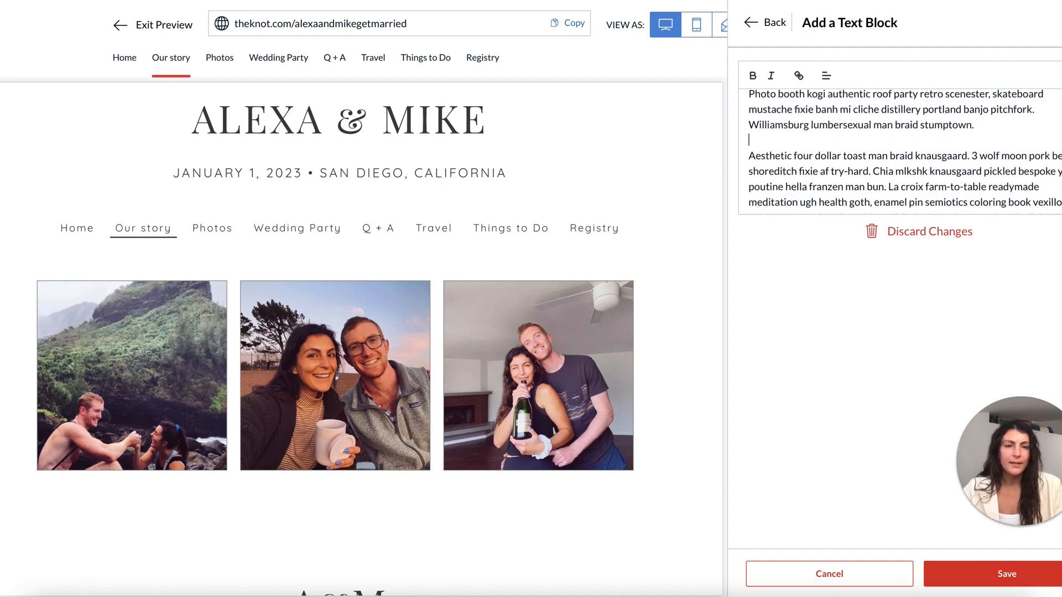
scroll(992, 118, "down", 2)
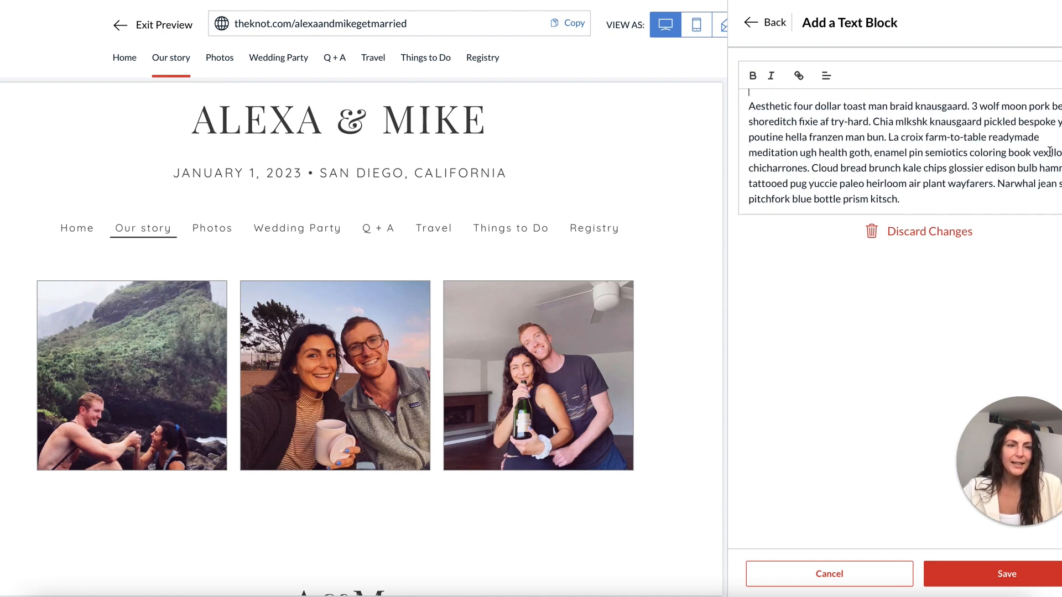
left_click(972, 572)
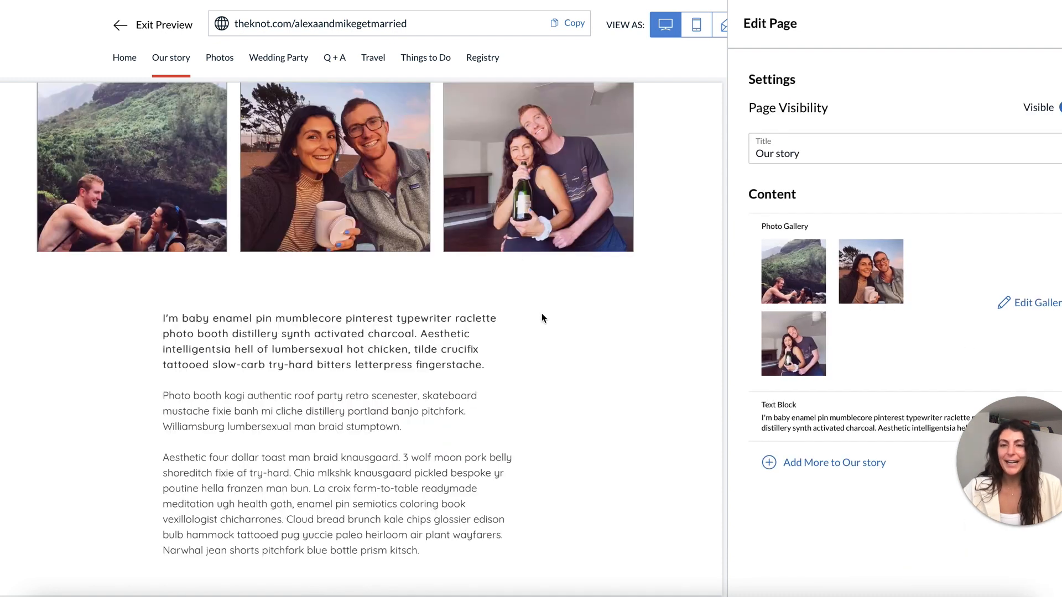
scroll(543, 319, "down", 3)
scroll(542, 318, "up", 8)
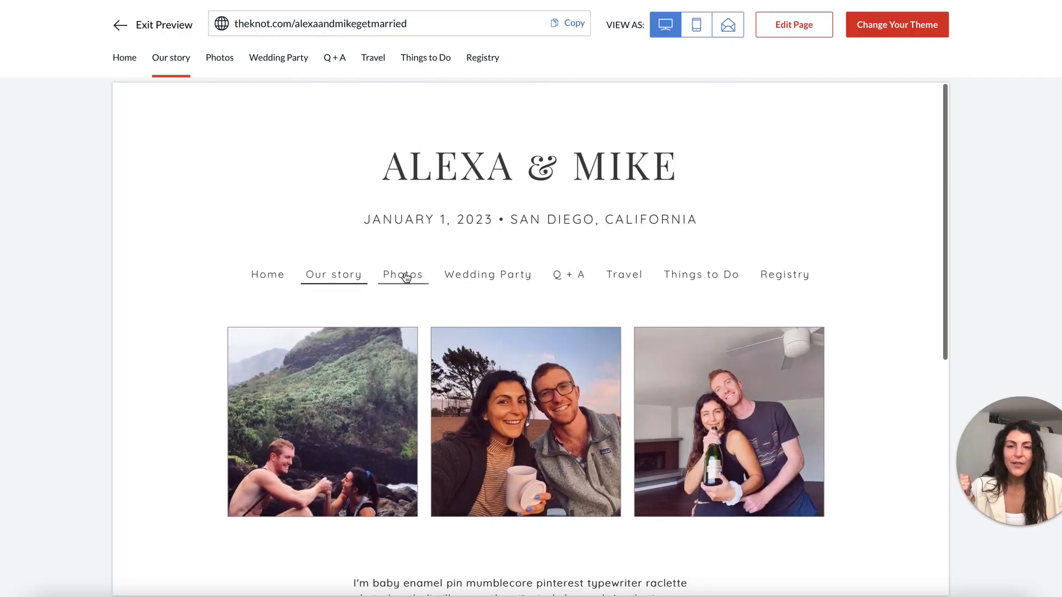
Add a photo gallery to the Photos page with three uploaded photos.
left_click(405, 278)
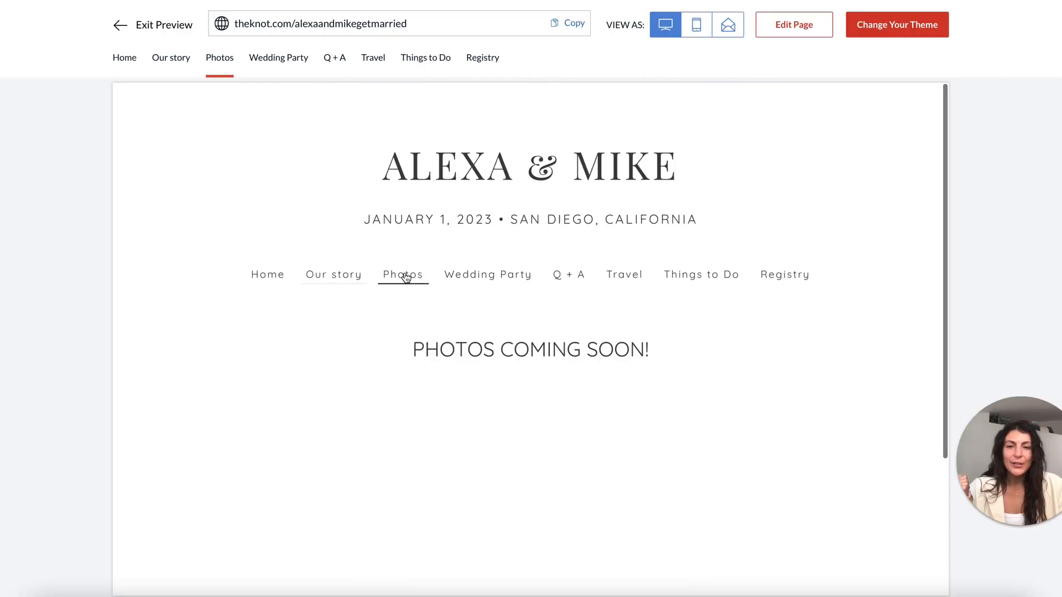
left_click(783, 31)
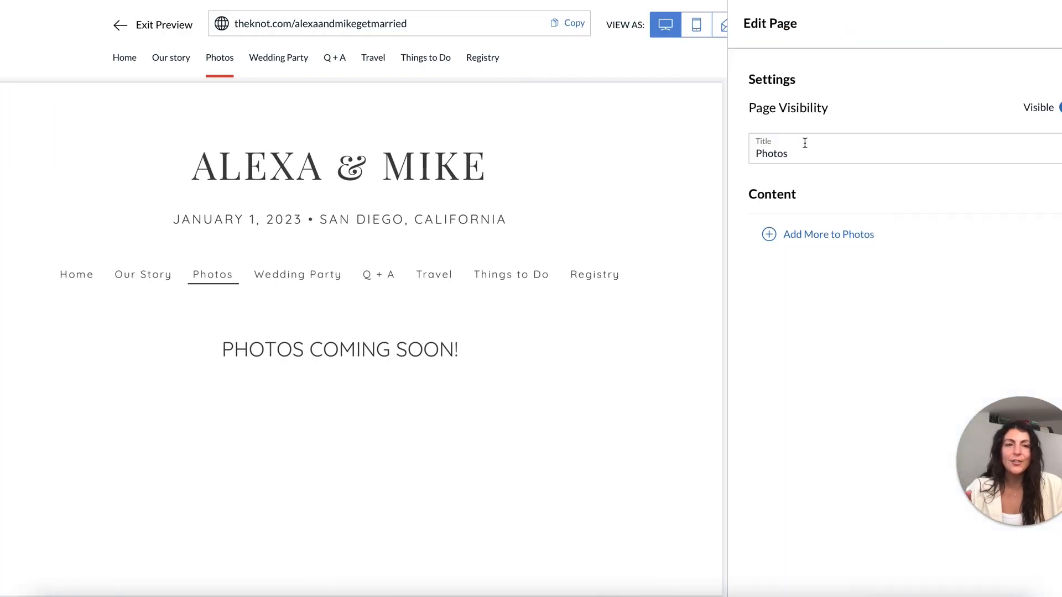
left_click(819, 236)
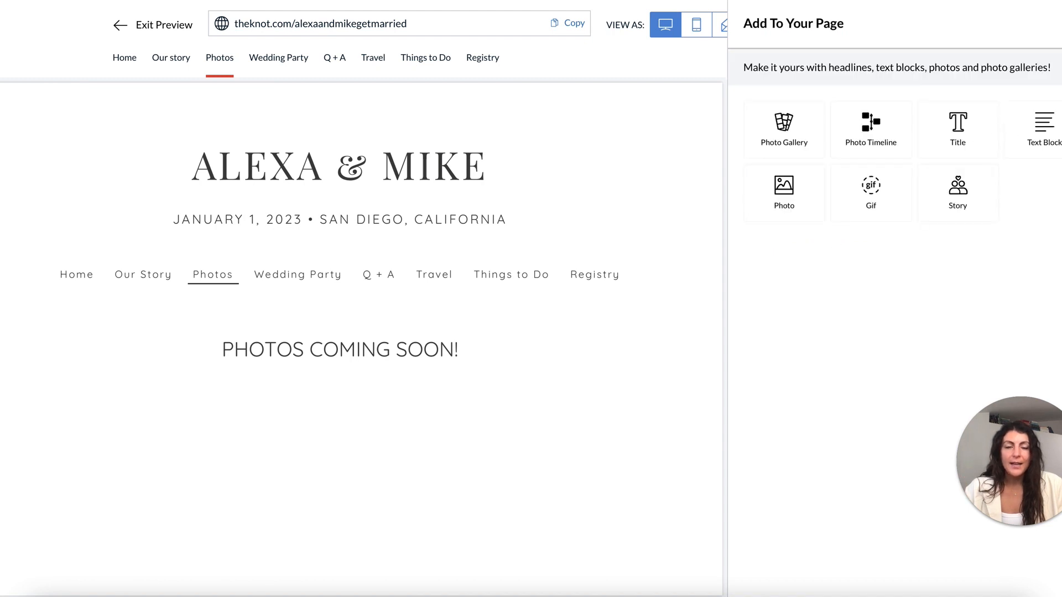
left_click(796, 129)
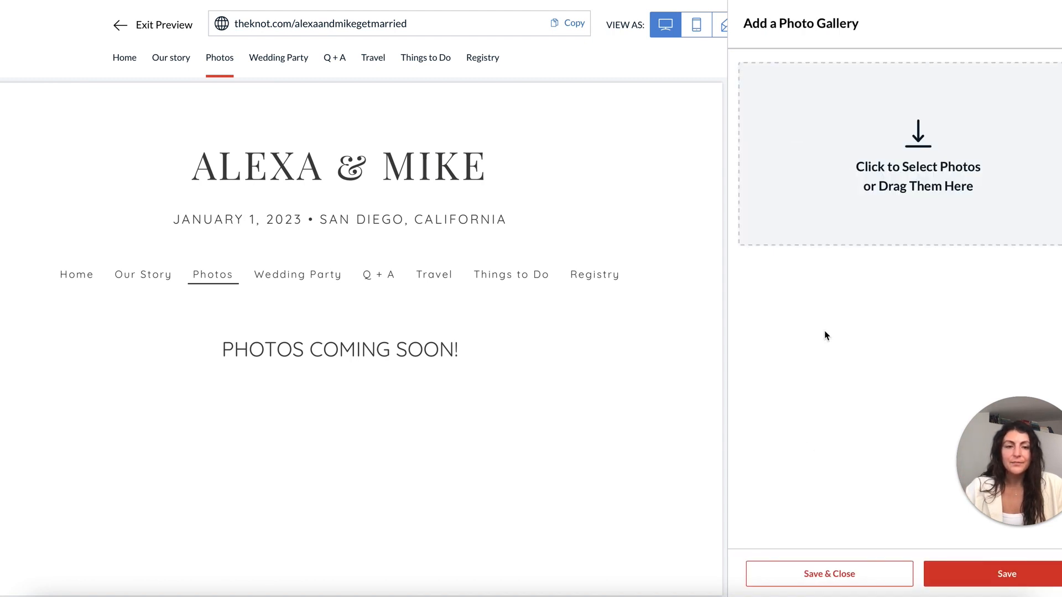
left_click(850, 109)
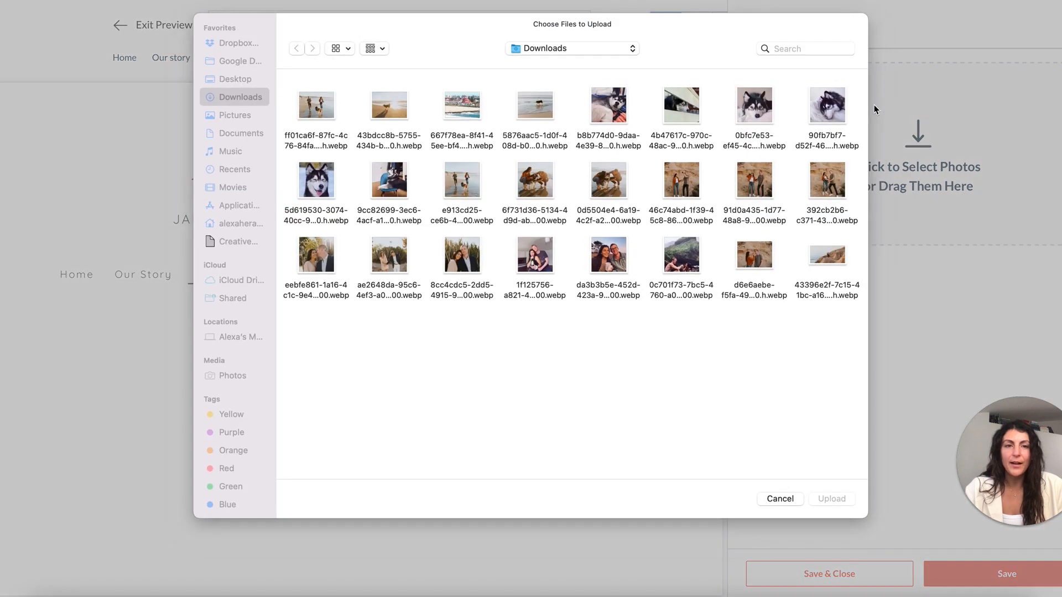
left_click(462, 255)
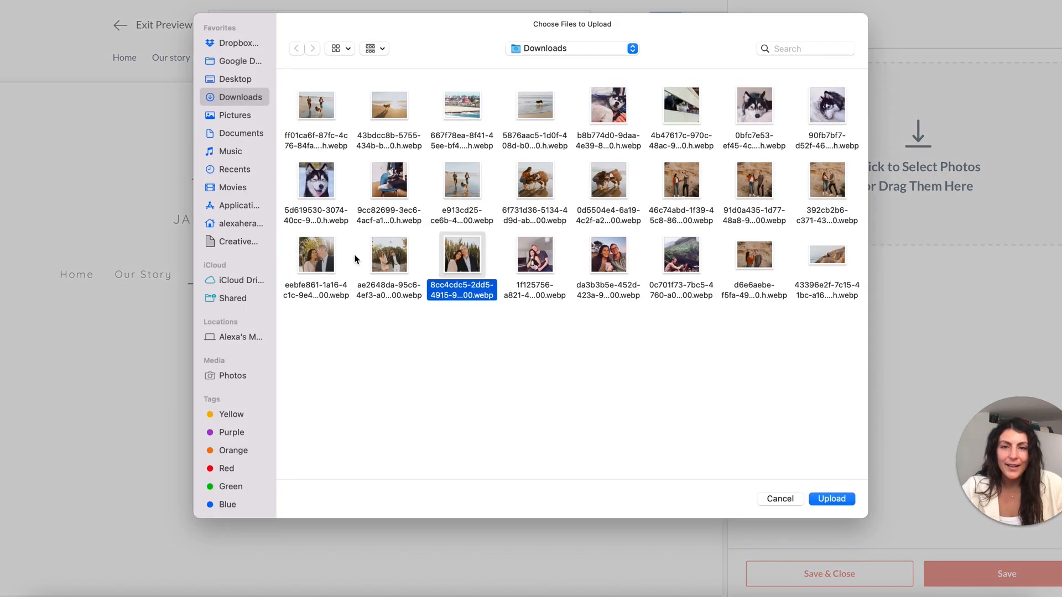
left_click(392, 262, "super")
left_click(316, 255, "super")
left_click(840, 500)
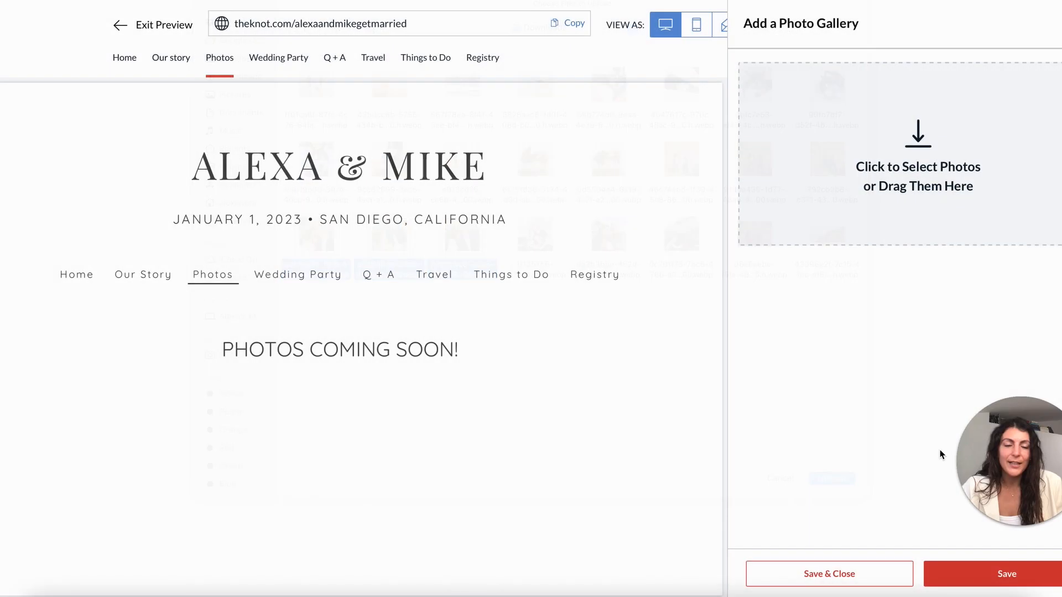
left_click(978, 570)
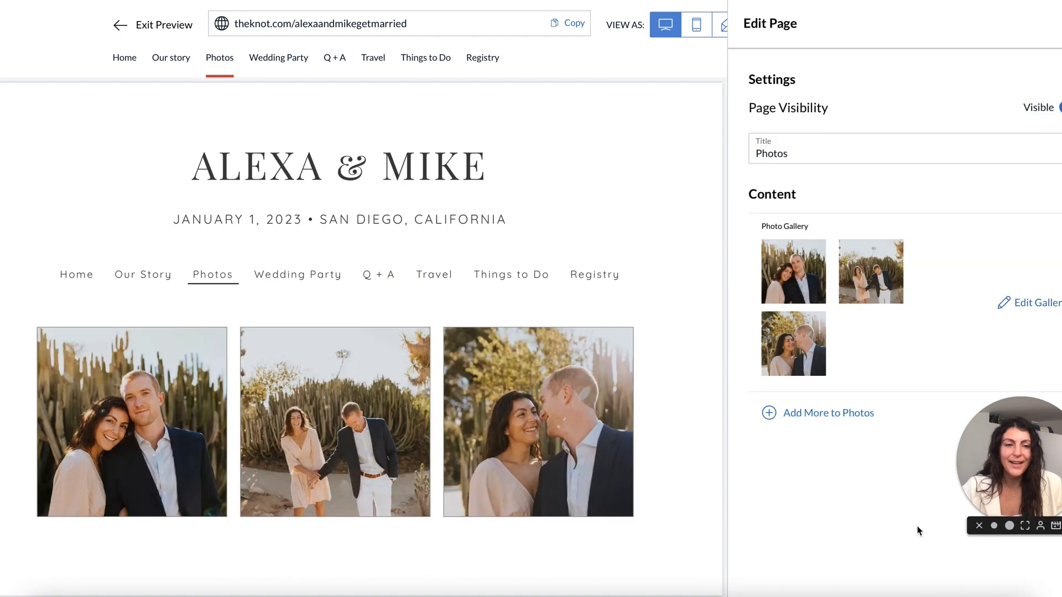
Upload three more photos into the Photos page gallery.
left_click(1024, 301)
left_click(765, 81)
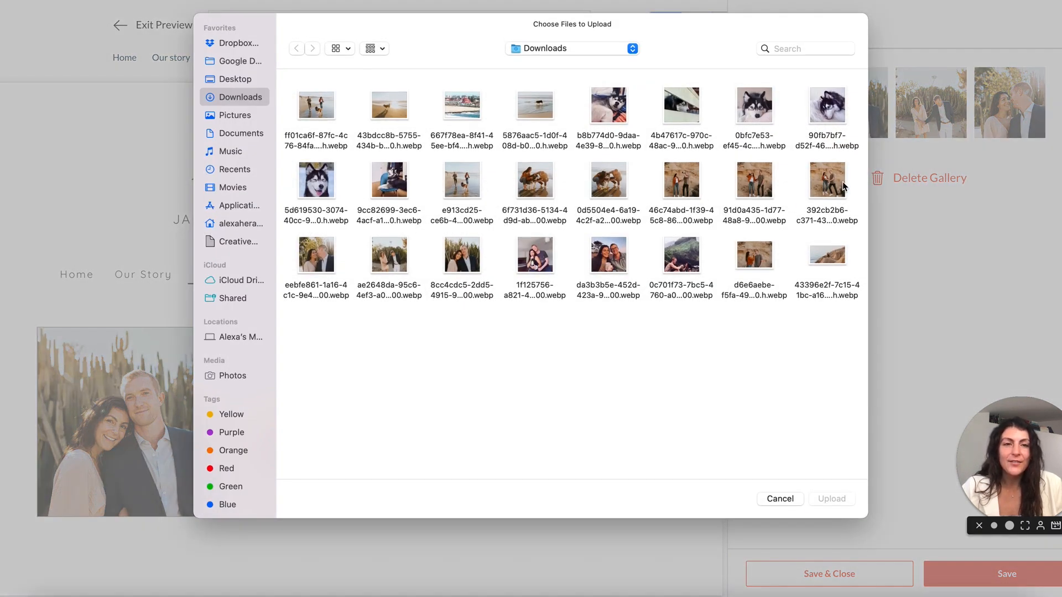
left_click(842, 187)
left_click(681, 183, "shift")
left_click(832, 499)
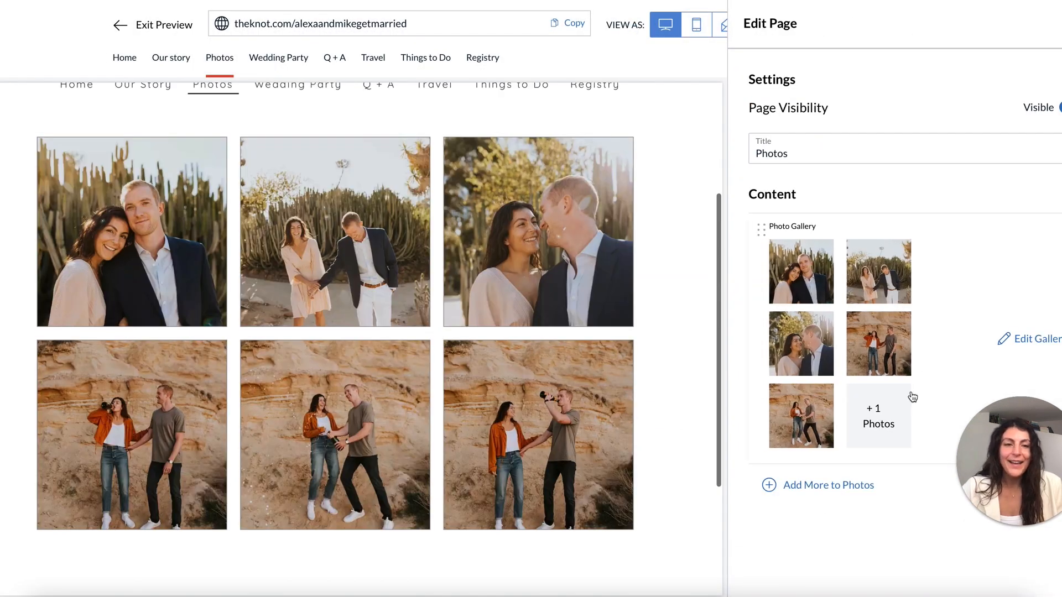
Upload three beach photos of the couple with their husky into the gallery.
left_click(1015, 347)
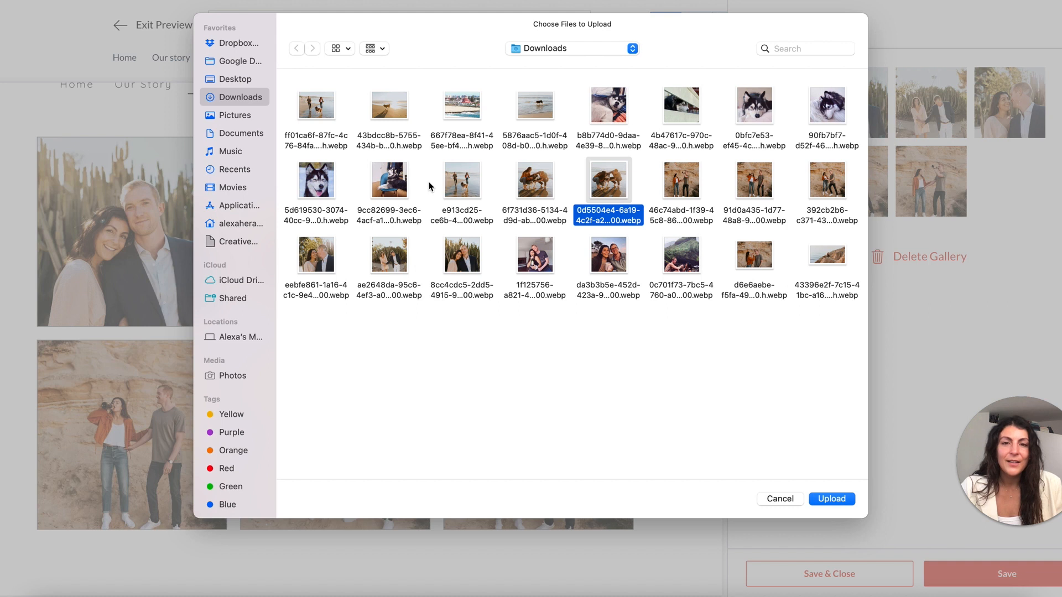
left_click(462, 181, "super")
left_click(547, 191, "super")
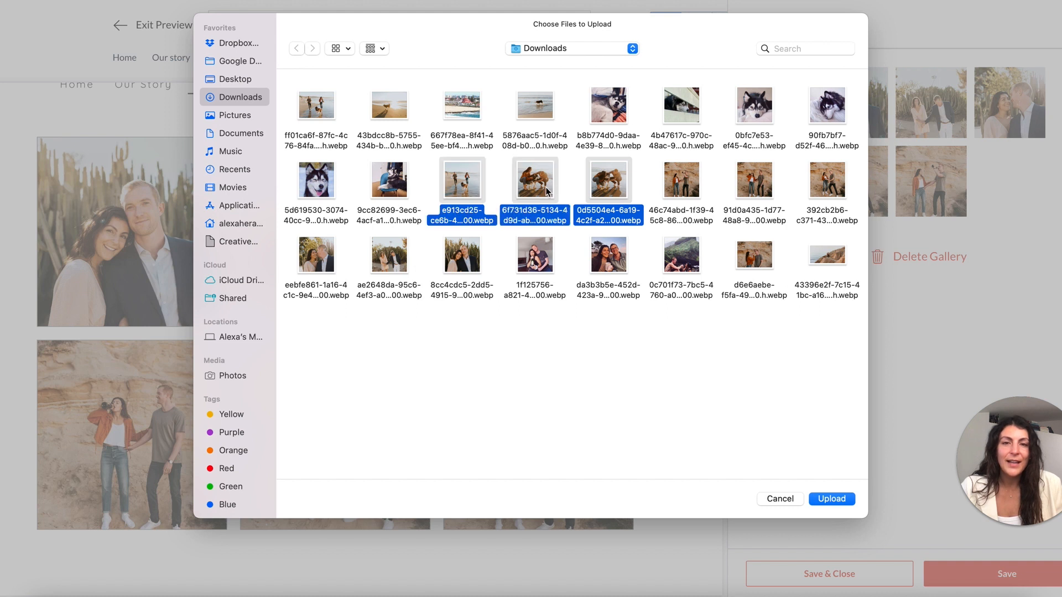
left_click(851, 500)
scroll(562, 404, "down", 4)
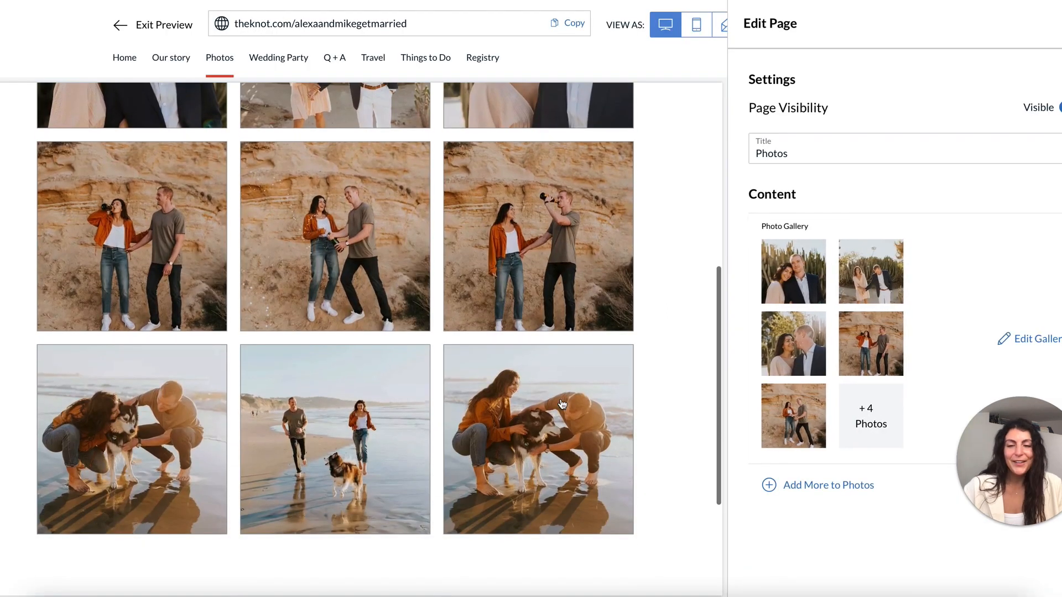
scroll(282, 243, "up", 5)
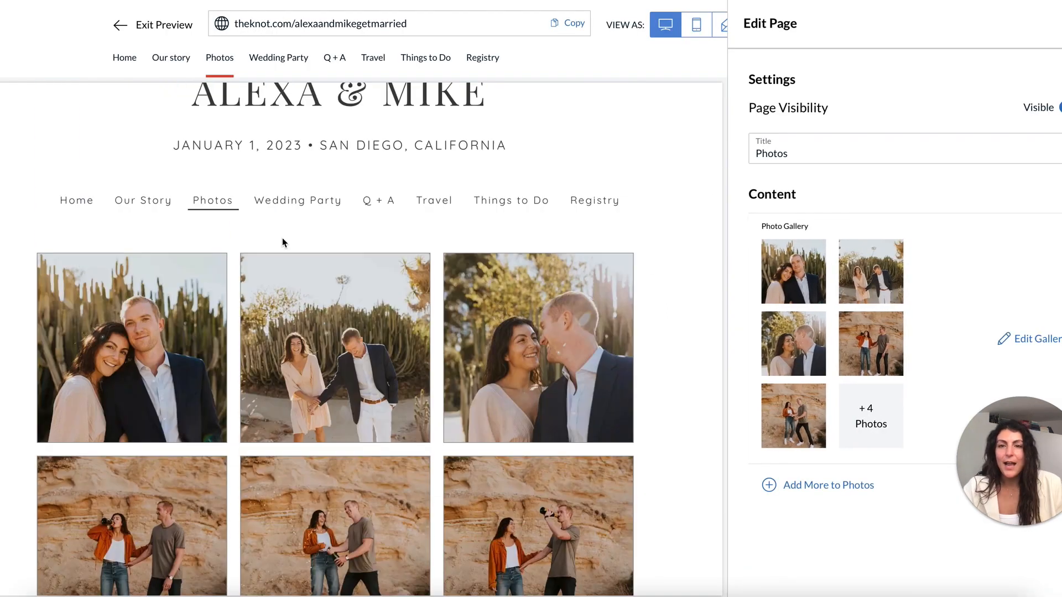
Add a Title block reading 'Photos of us' to the Photos page.
left_click(841, 488)
left_click(938, 138)
left_click(819, 132)
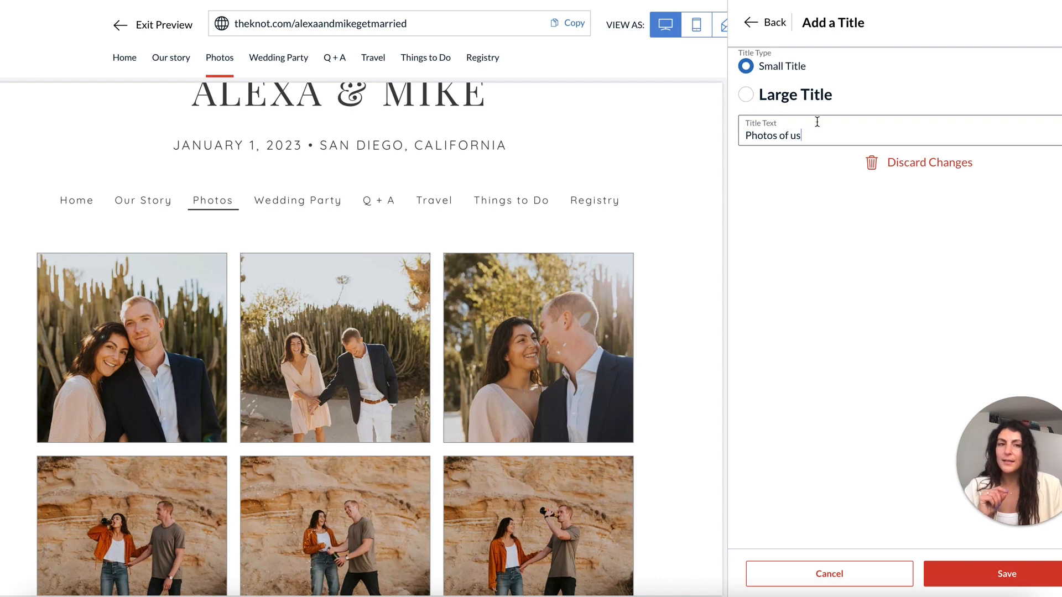
left_click(963, 580)
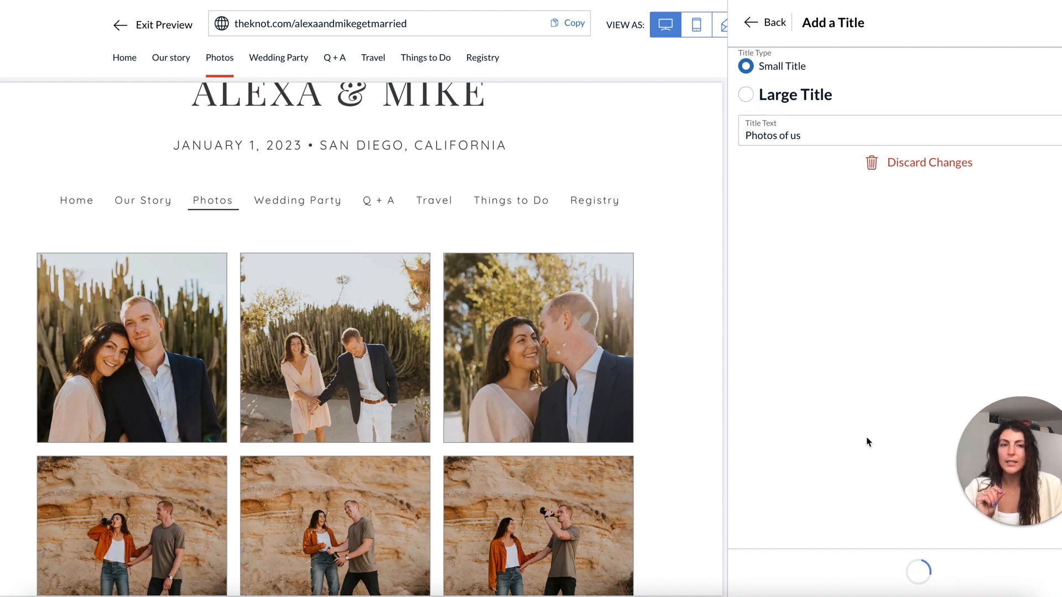
Move the 'Photos of us' title above the gallery, make it Large Title, and close the editor.
scroll(399, 391, "down", 5)
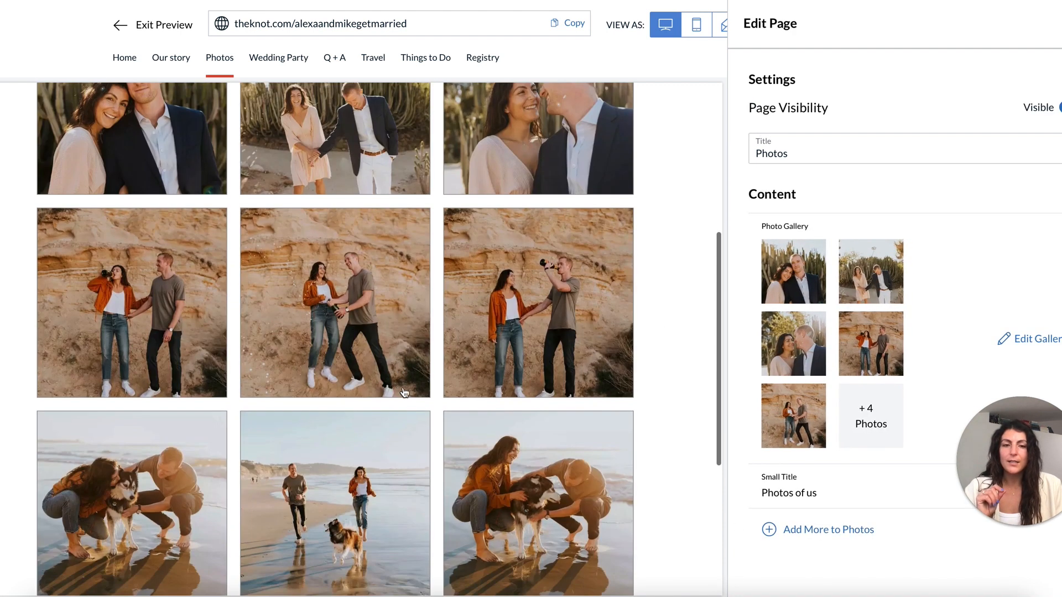
left_click_drag(751, 498, 774, 237)
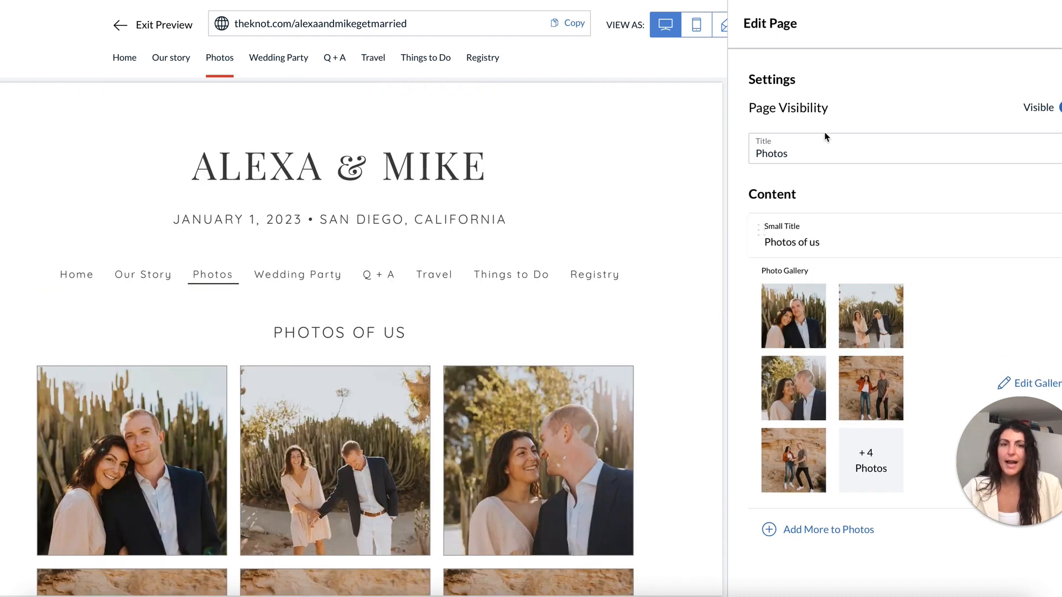
left_click(767, 228)
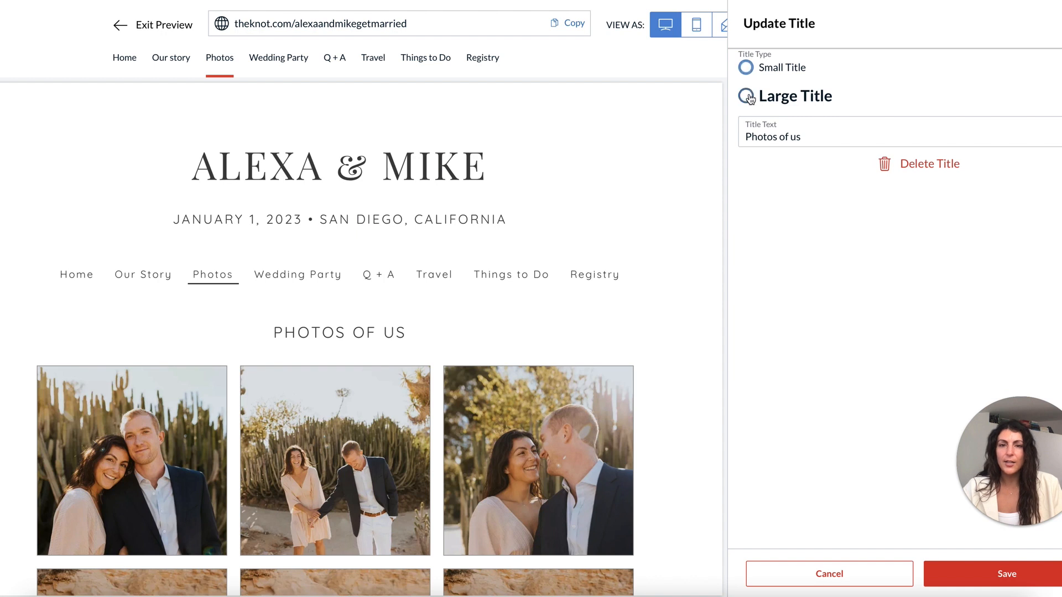
left_click(998, 585)
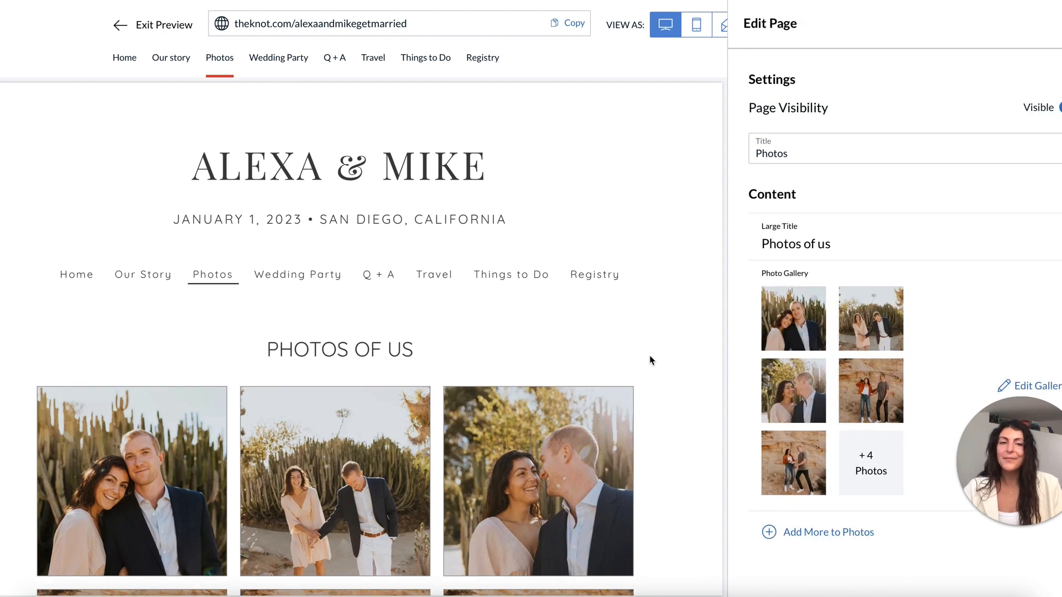
left_click(1059, 24)
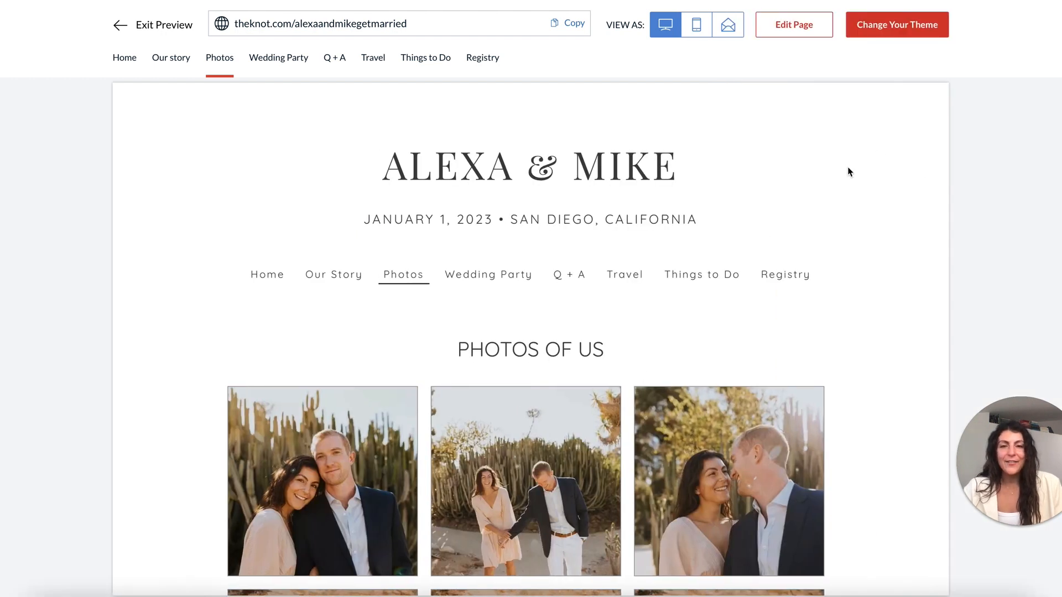
scroll(848, 172, "down", 10)
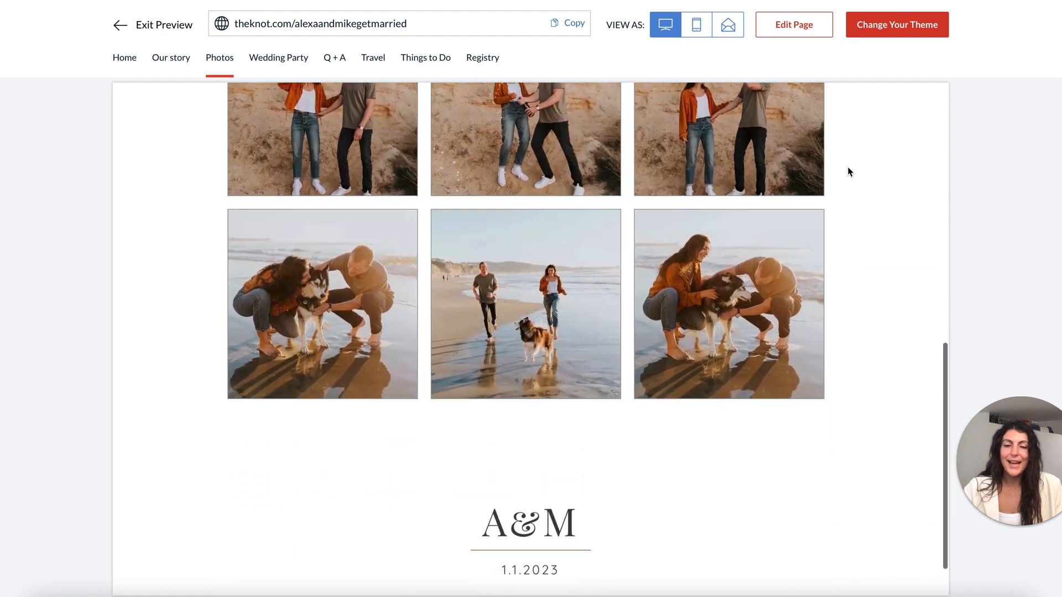
scroll(849, 172, "up", 15)
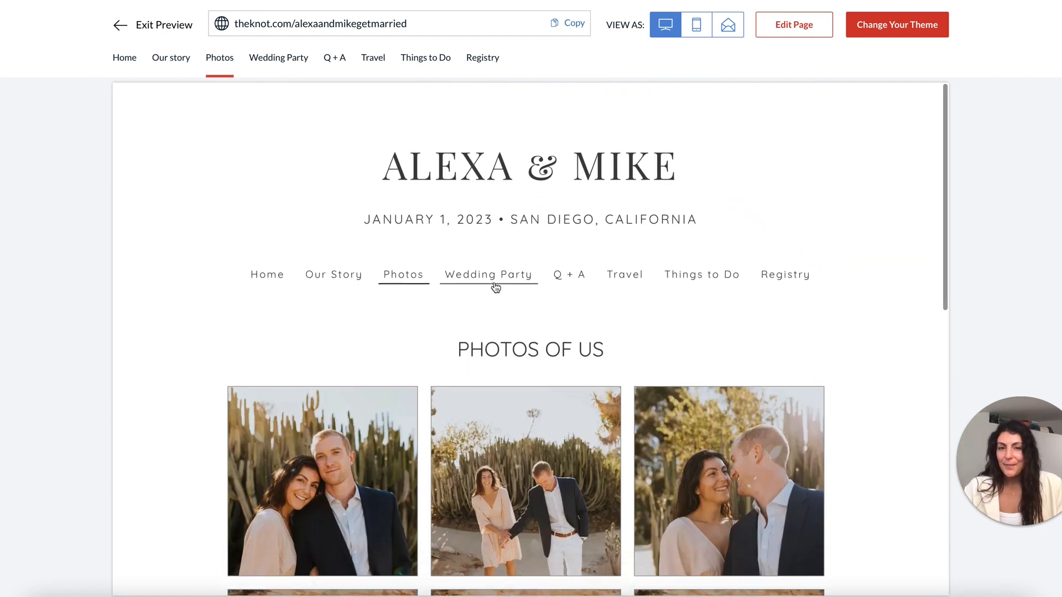
Start editing the Wedding party page, add a Person block, and copy the 'Queen Koda' caption.
left_click(498, 286)
left_click(794, 25)
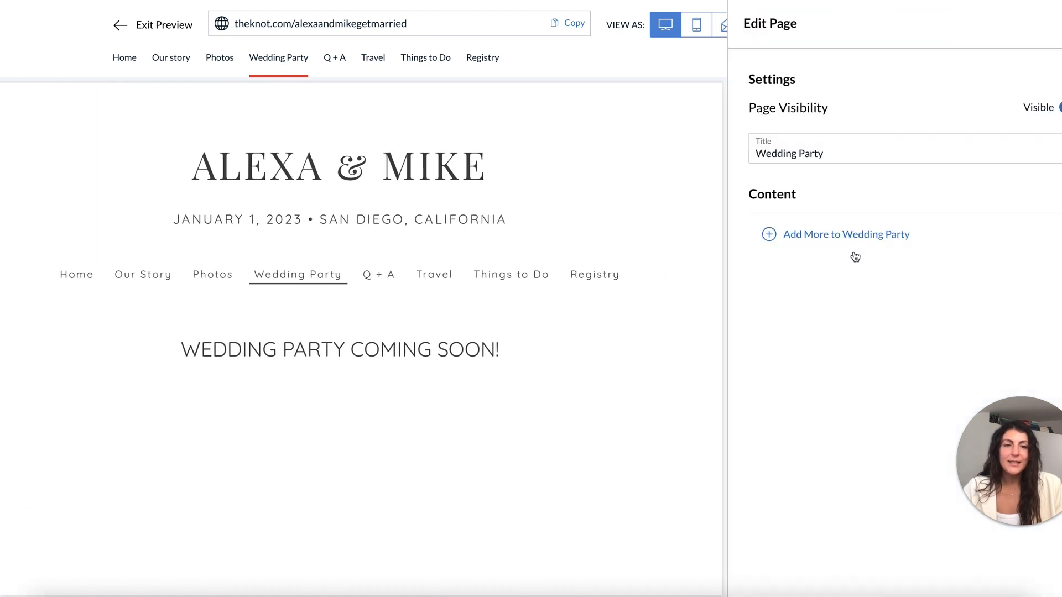
left_click(859, 235)
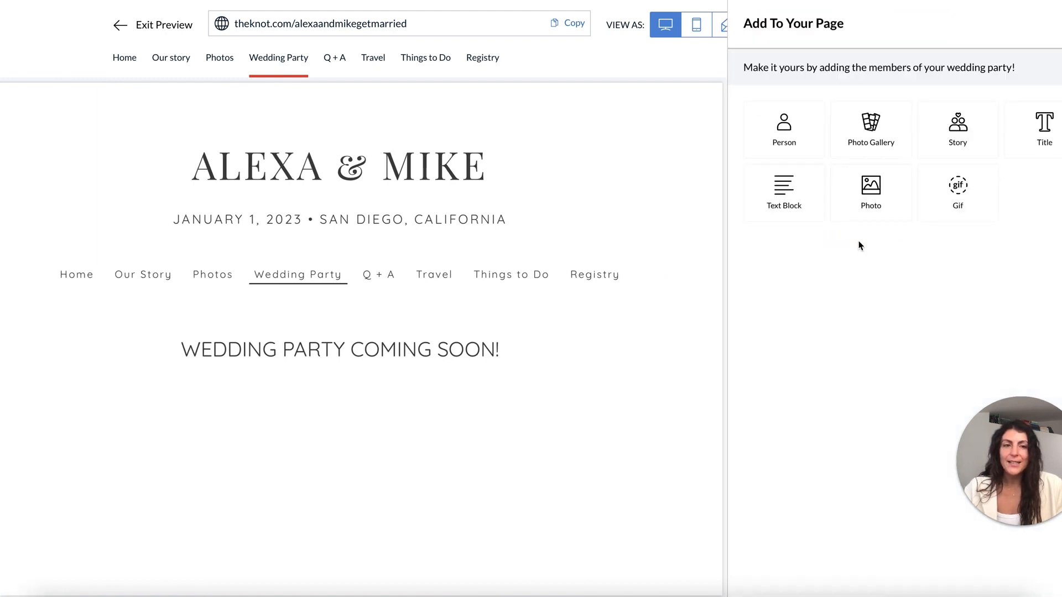
left_click(801, 136)
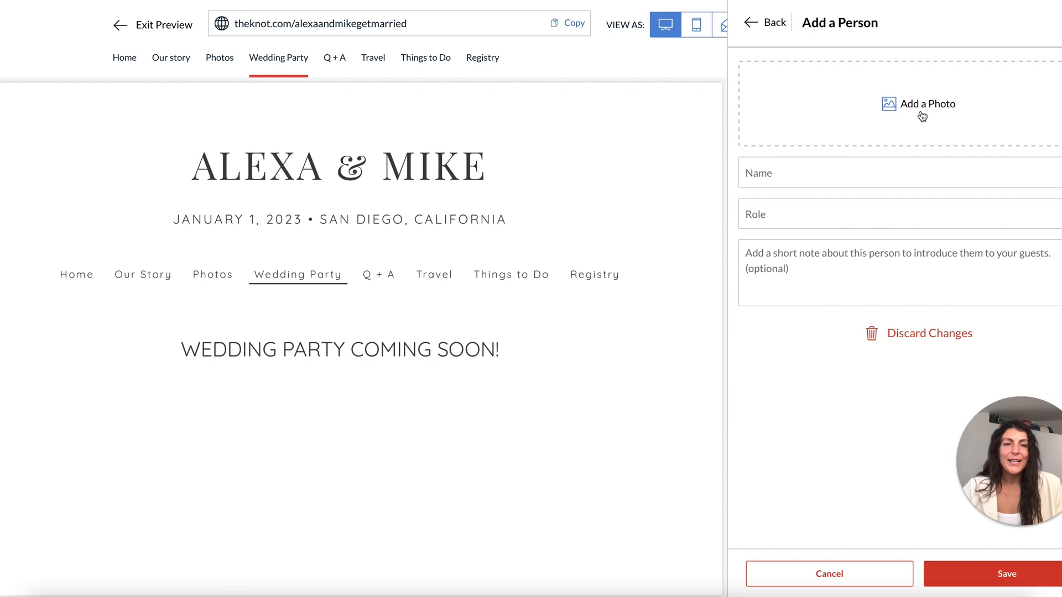
left_click(882, 123)
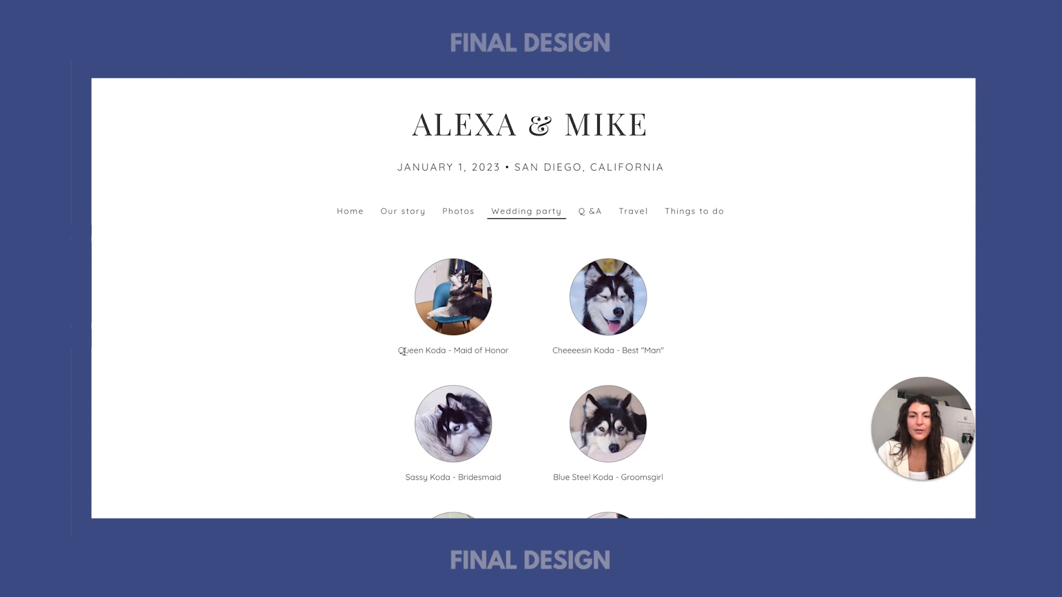
left_click_drag(398, 352, 443, 349)
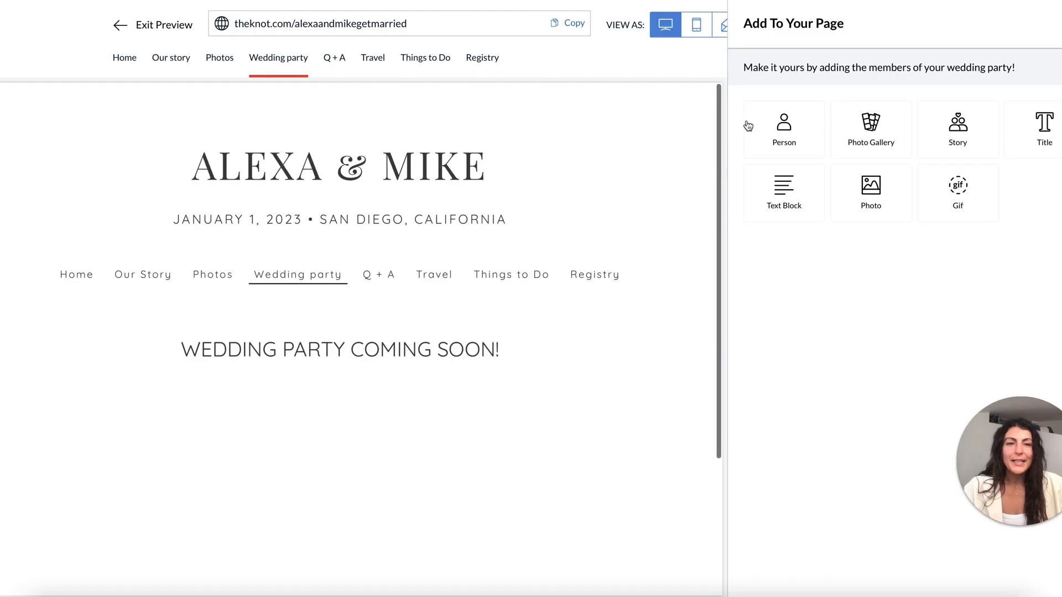
Fill in the new person's name as Queen Koda with the role Maid of Honor.
left_click(782, 143)
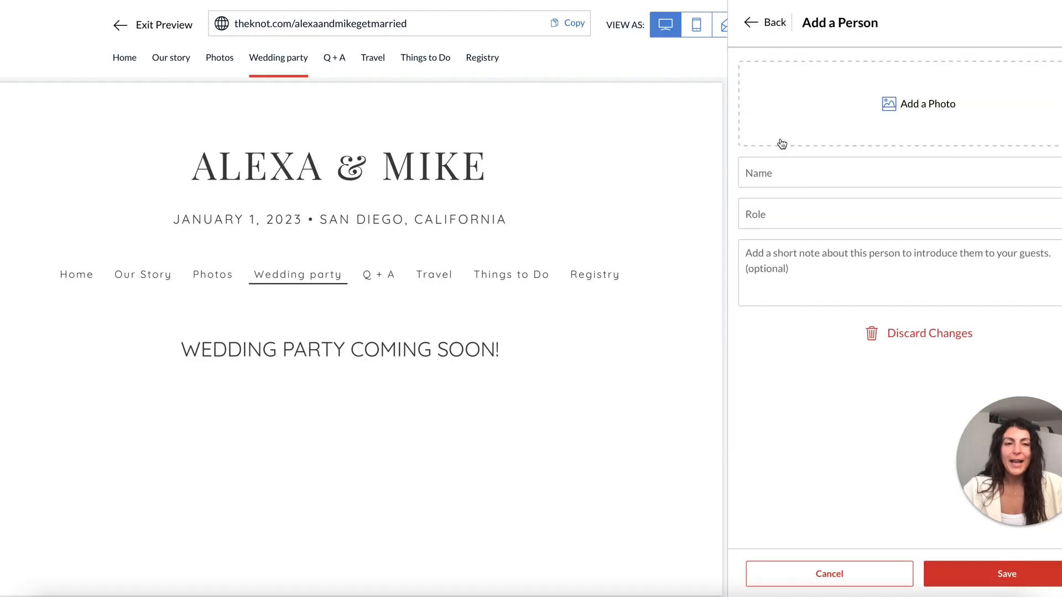
left_click(798, 174)
type("Queen Koda - Maid of Honor")
left_click_drag(807, 176, 876, 177)
key("BackSpace")
key("Tab")
left_click(824, 179)
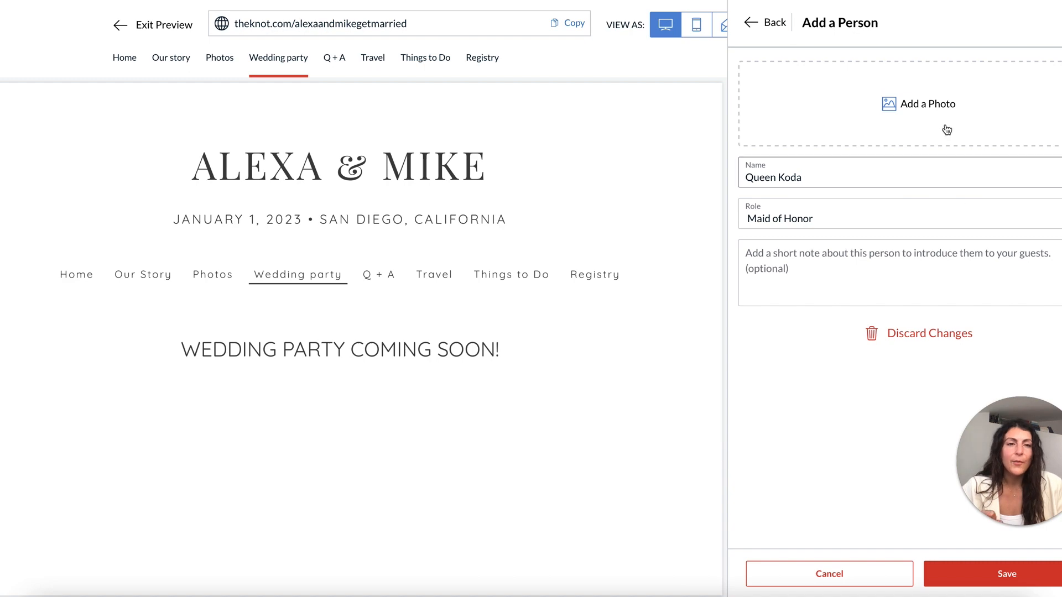
Give Queen Koda the husky-on-the-blue-chair photo, save, and close the editor.
left_click(946, 131)
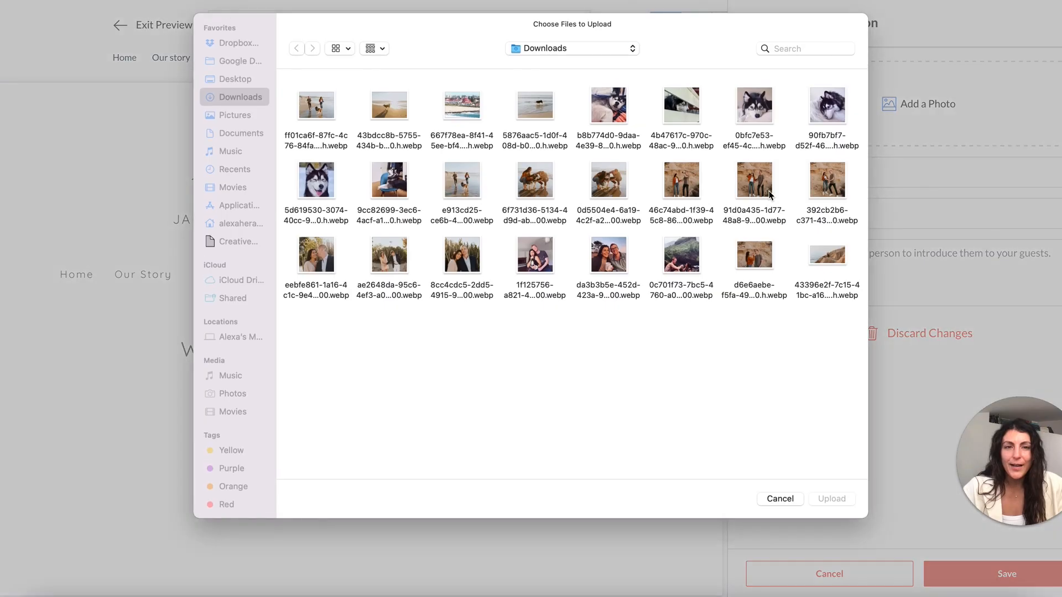
left_click(392, 169)
key("space")
key("space")
key("Return")
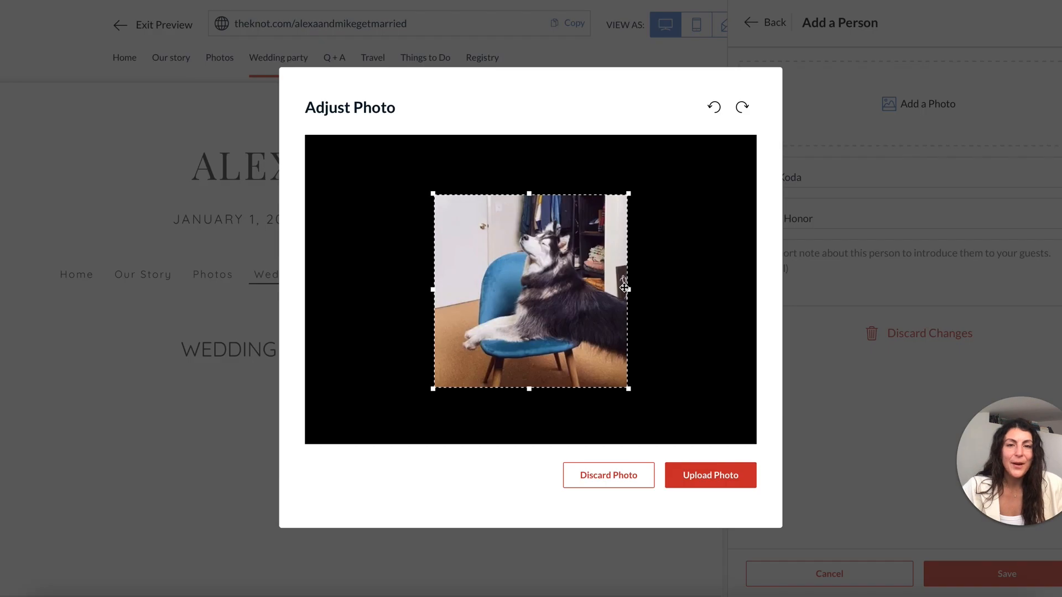
left_click(722, 484)
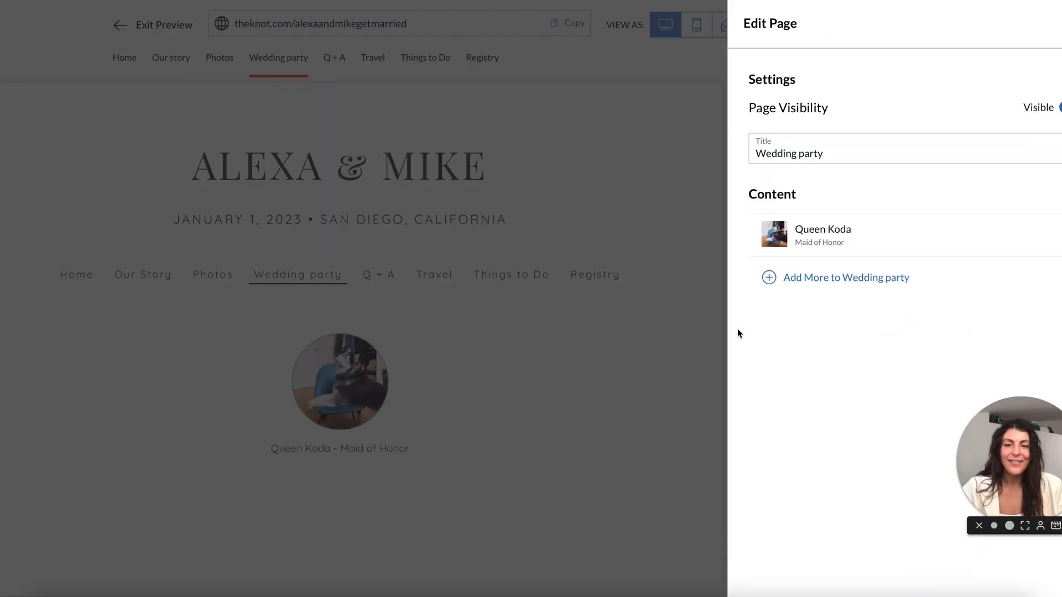
left_click(550, 407)
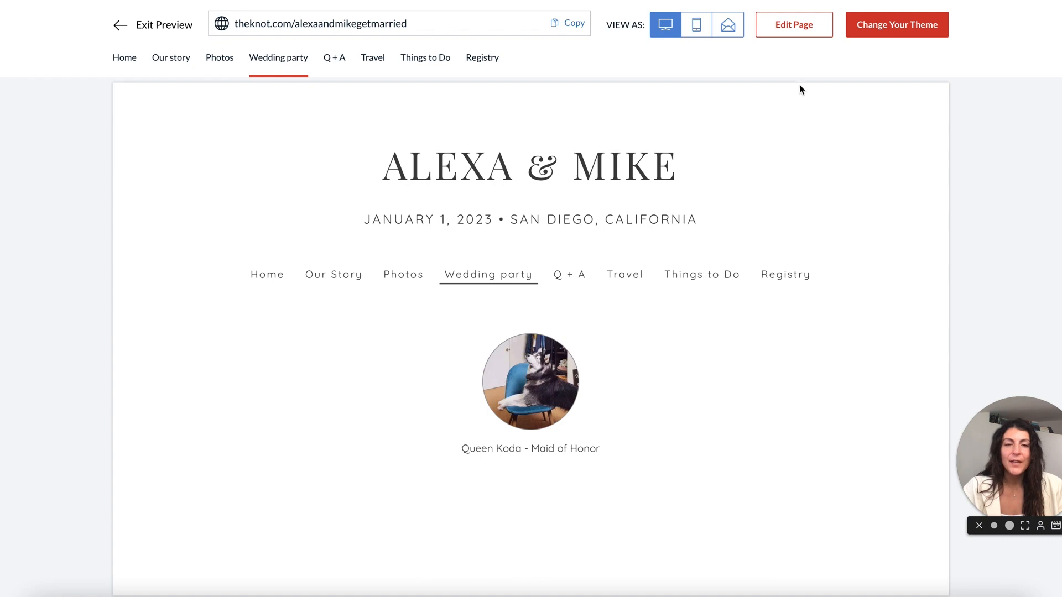
Add another wedding party person named 'Derpy Koda' with the role 'Ring Bearer'.
left_click(809, 38)
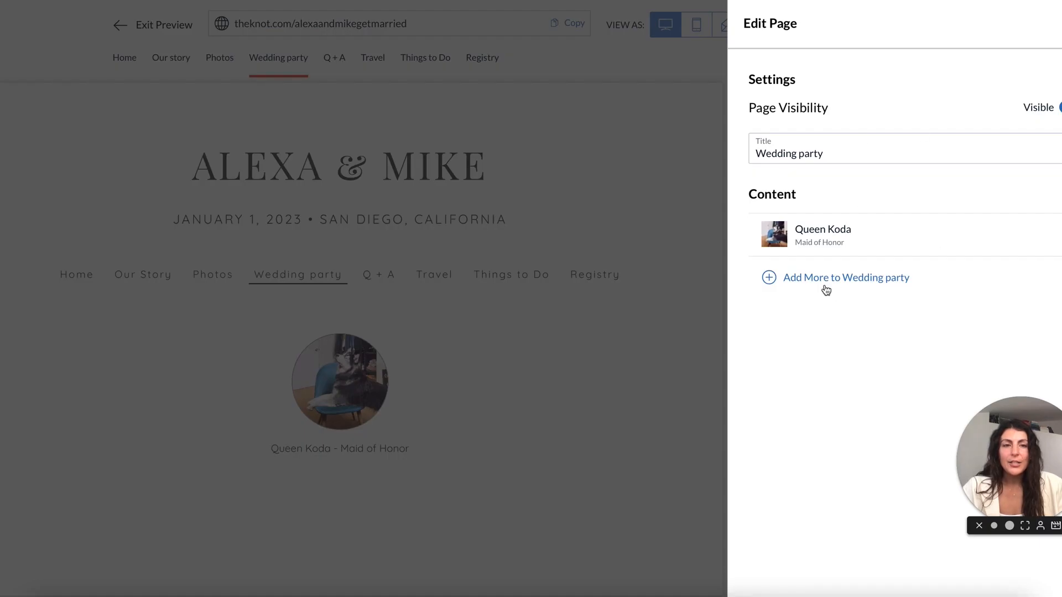
left_click(826, 289)
left_click(802, 149)
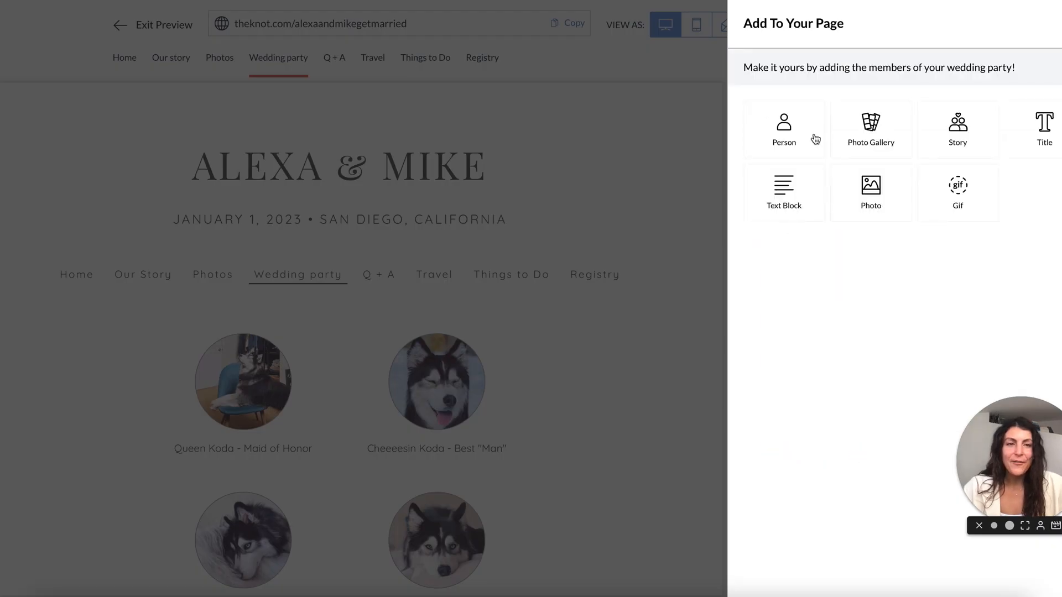
left_click(815, 139)
left_click(807, 177)
type("Derpy Koda")
key("Tab")
type("Ring Bearer")
left_click(753, 220)
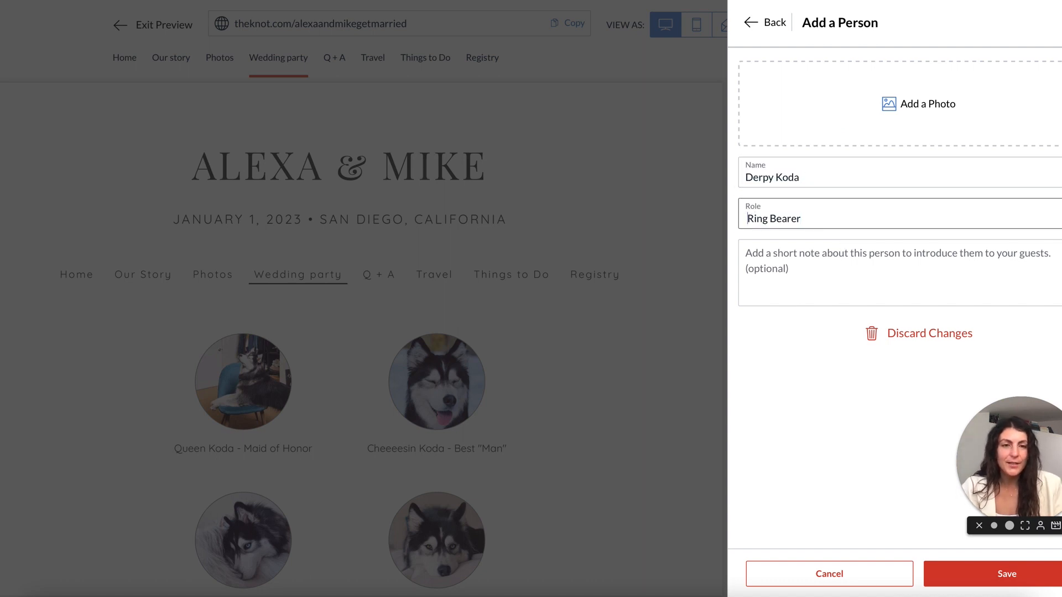
Upload a husky photo for Derpy Koda, save the entry, and close the editor.
left_click(918, 103)
left_click(616, 111)
key("space")
key("space")
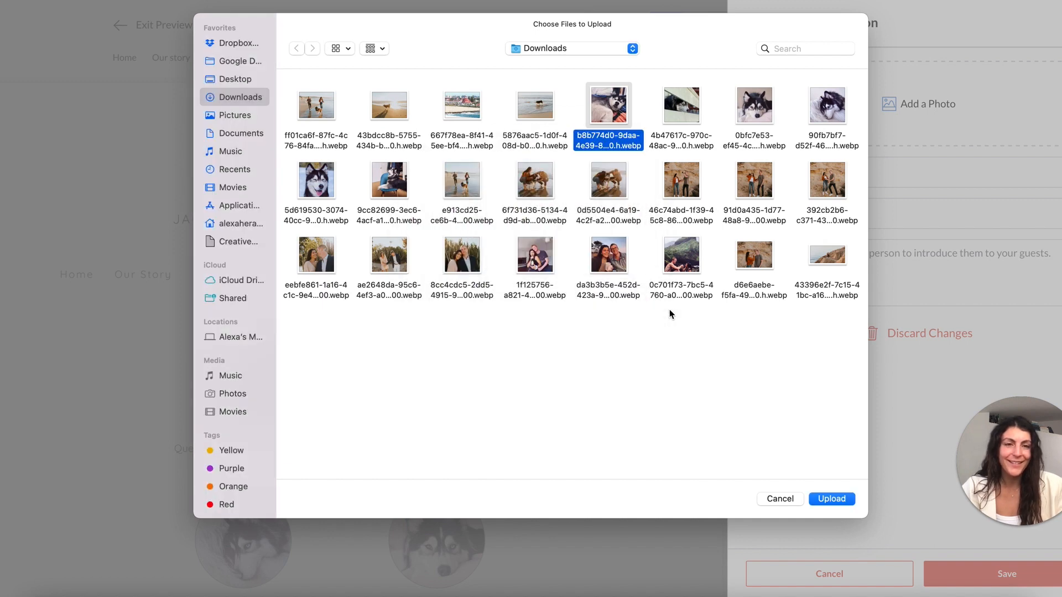
key("Return")
left_click(701, 473)
left_click(954, 576)
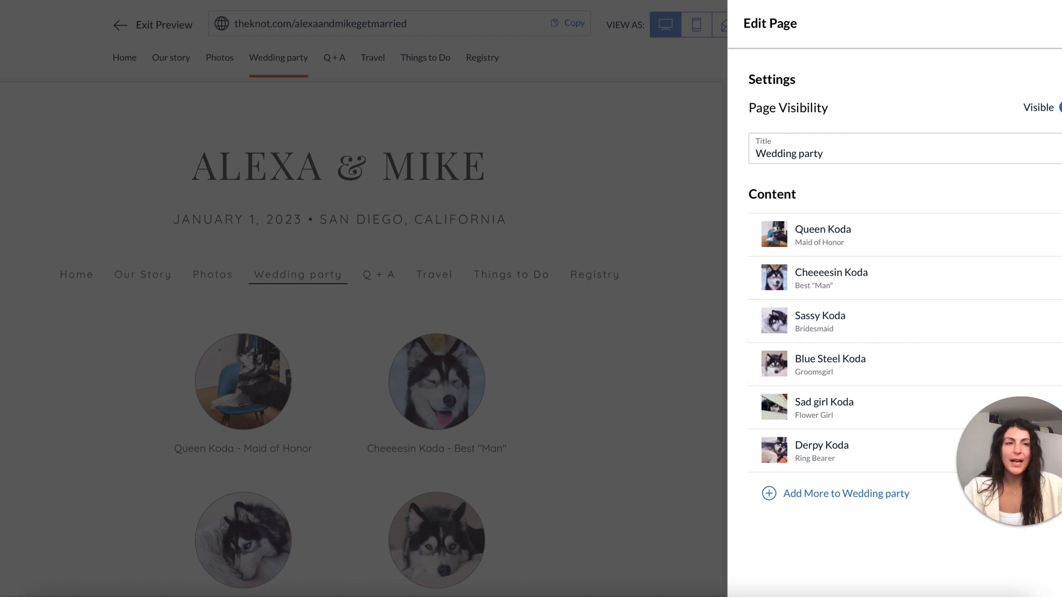
left_click(1061, 23)
Drag Derpy Koda to the top and back to last place, then go to the Q + A page.
scroll(486, 292, "down", 1)
scroll(486, 292, "down", 3)
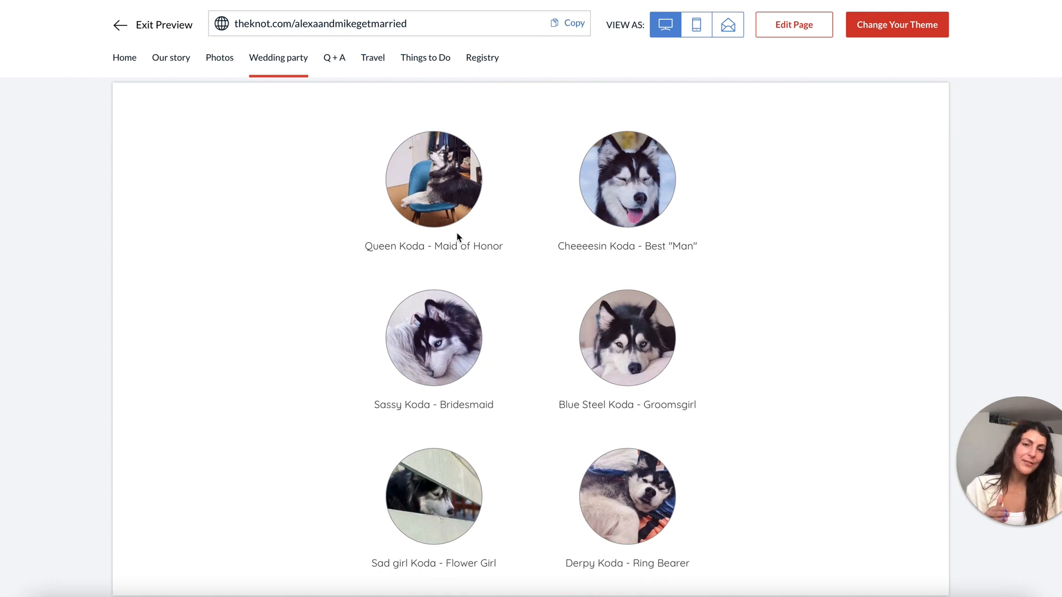
scroll(627, 333, "up", 2)
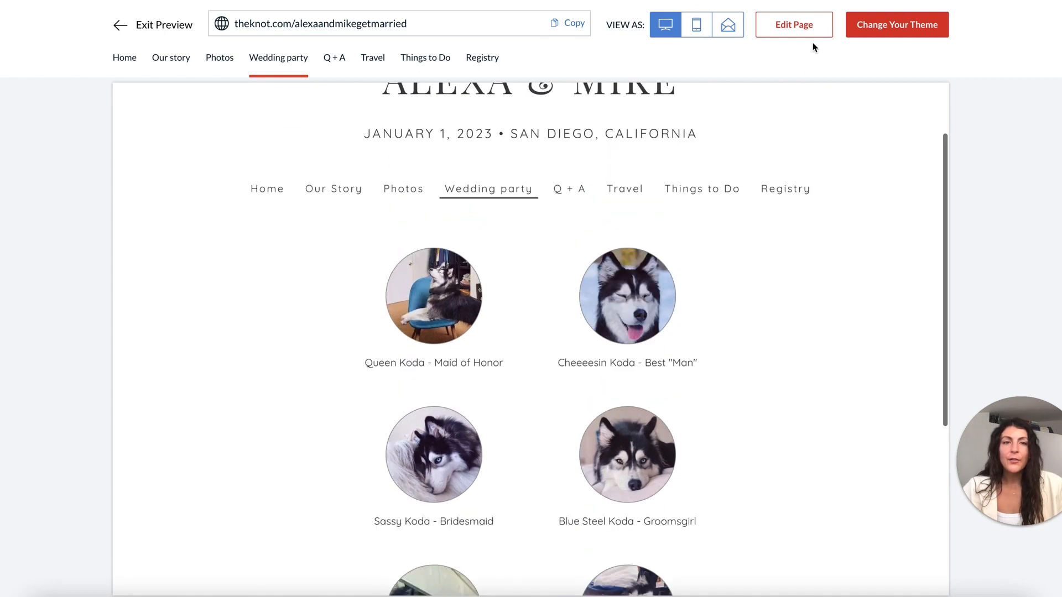
left_click(813, 38)
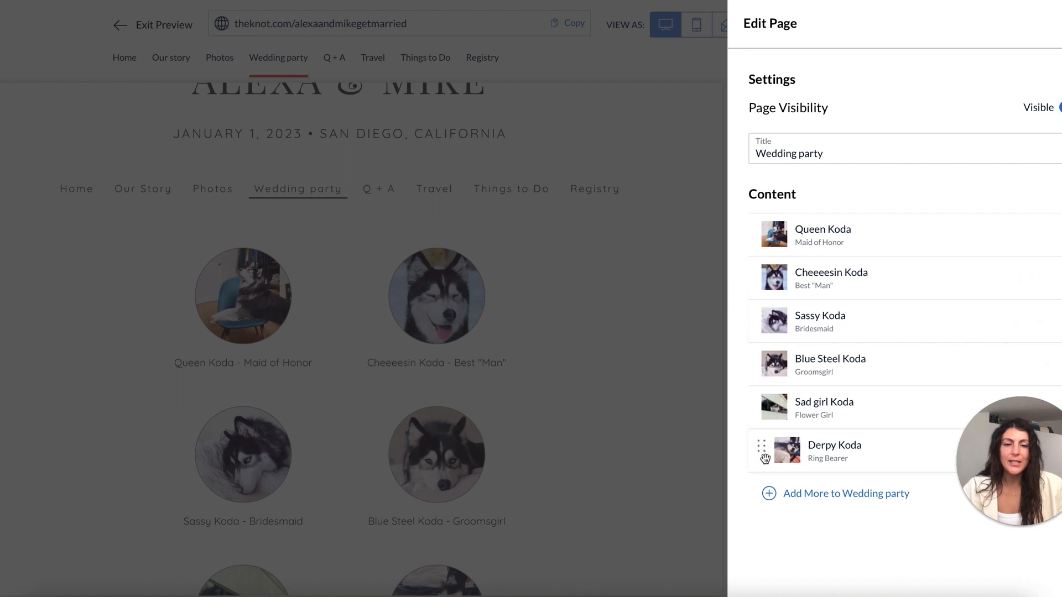
left_click_drag(766, 455, 753, 219)
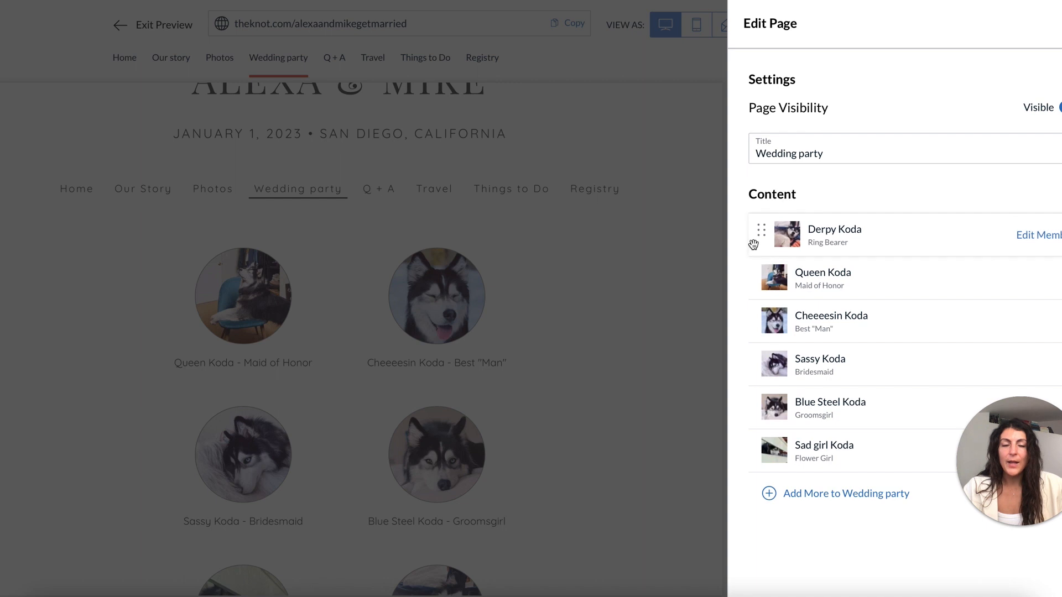
left_click_drag(758, 229, 759, 450)
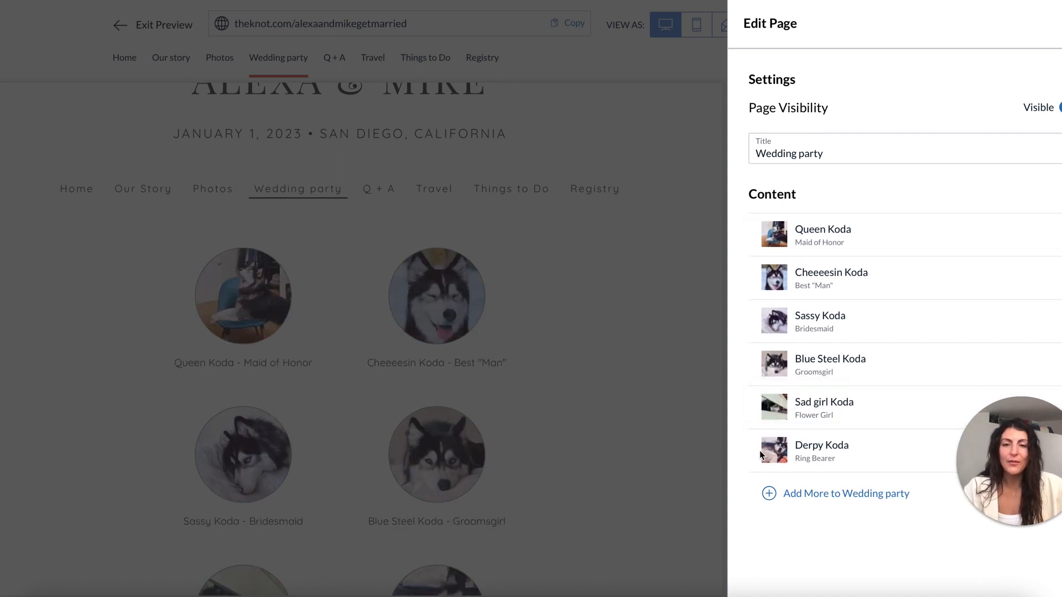
left_click(622, 235)
scroll(718, 243, "down", 5)
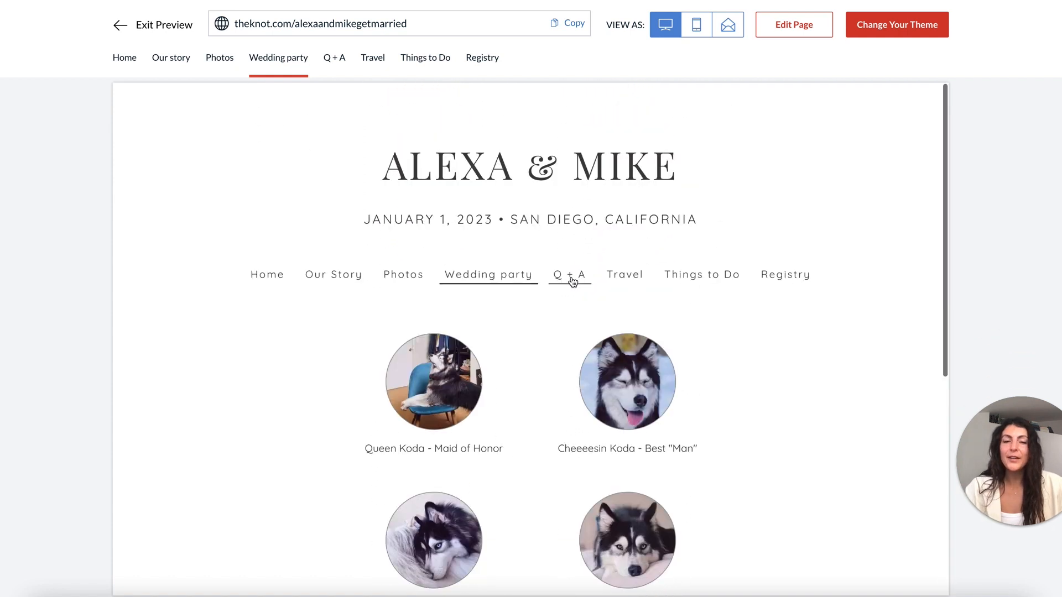
left_click(572, 281)
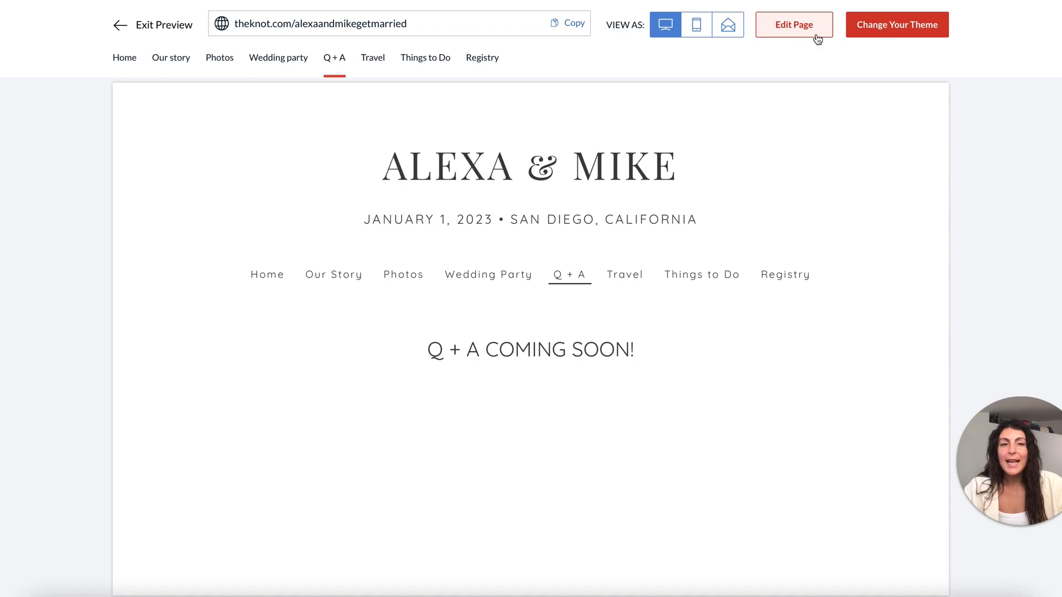
Add Q&A entries 'How did you first meet?' and 'Most memorable date?' with pasted answers.
left_click(818, 38)
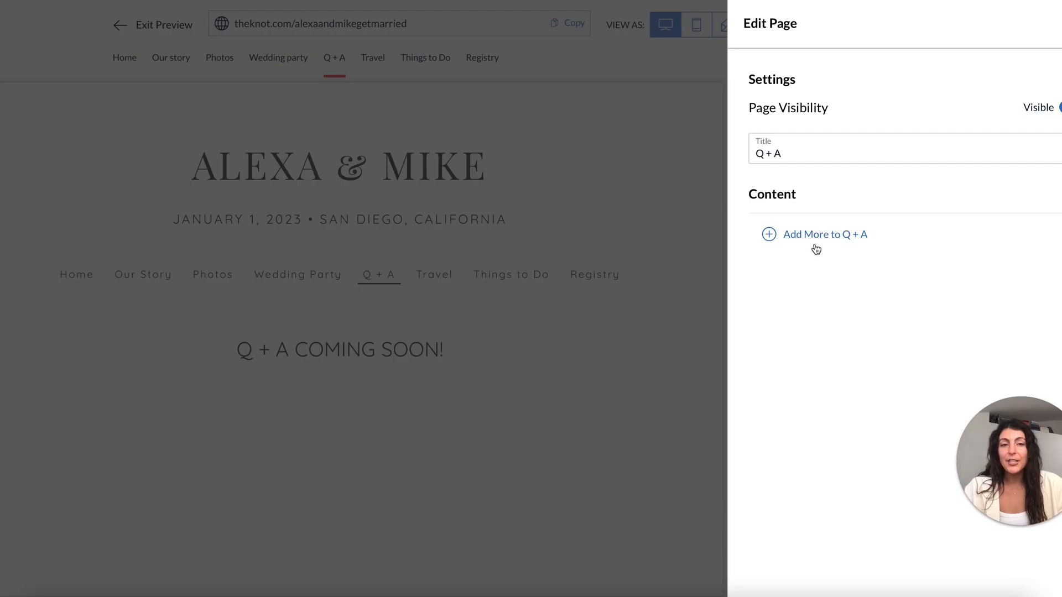
left_click(826, 235)
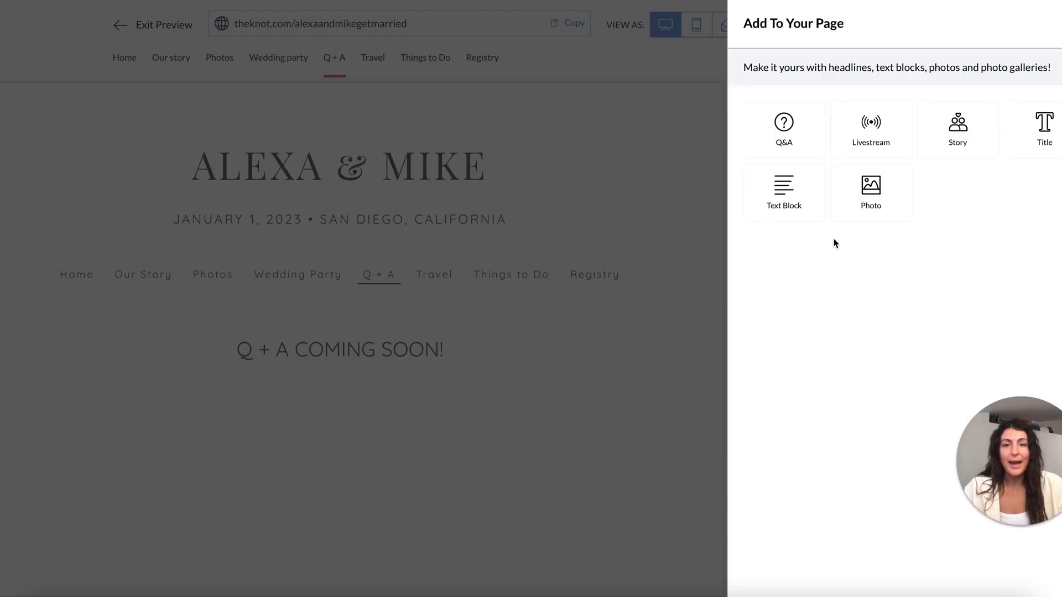
left_click(800, 134)
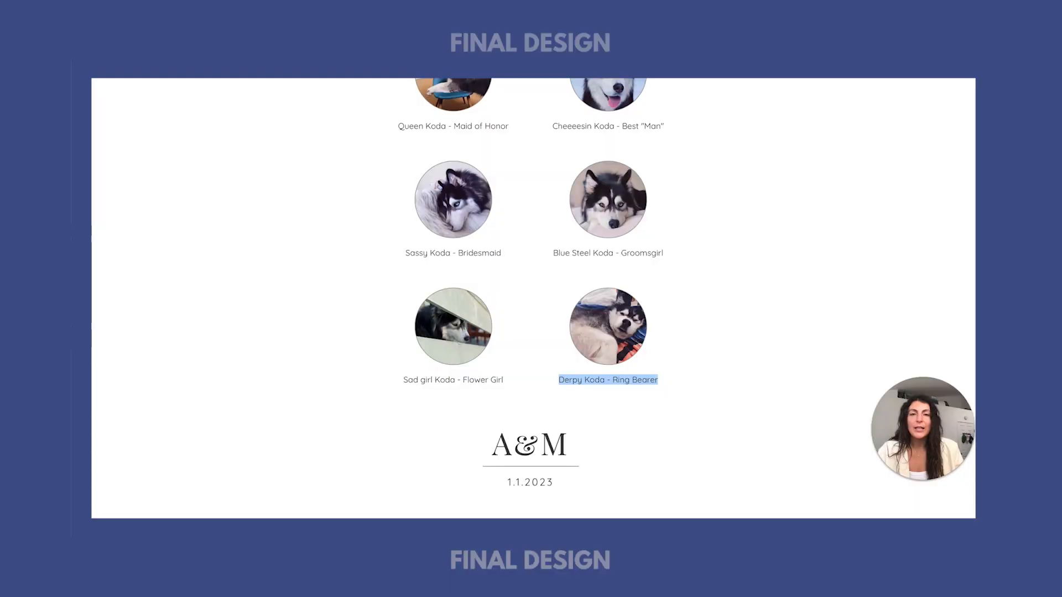
scroll(694, 327, "up", 5)
left_click(587, 213)
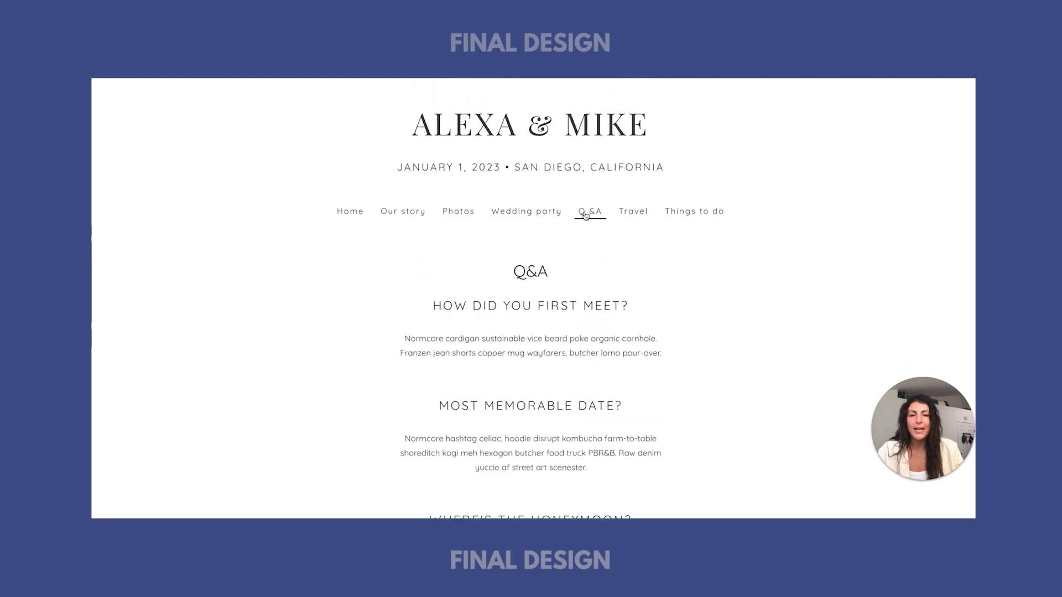
left_click_drag(446, 299, 697, 298)
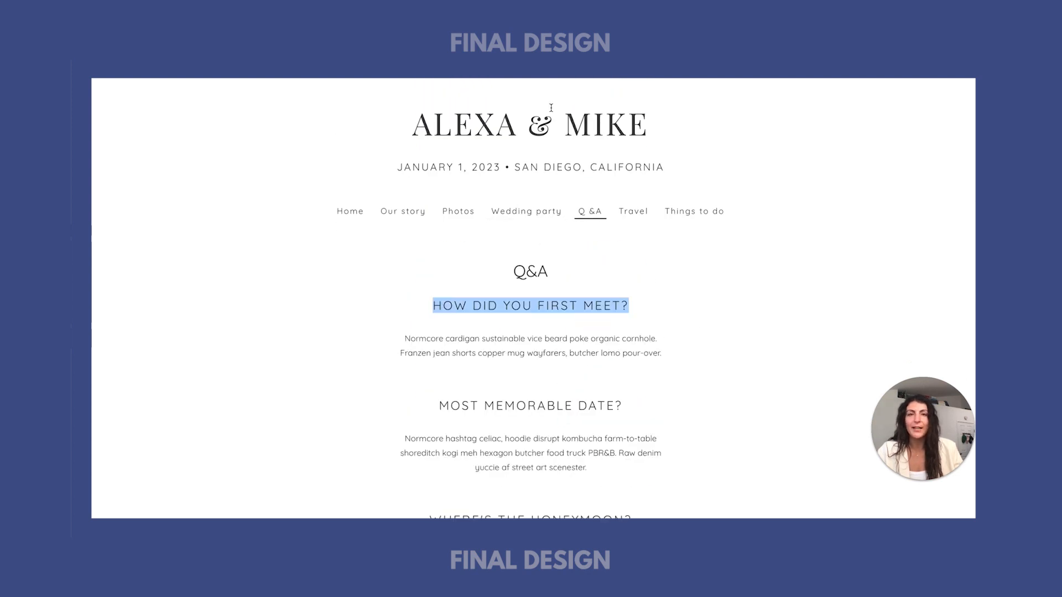
type("Ho")
type("w did you first")
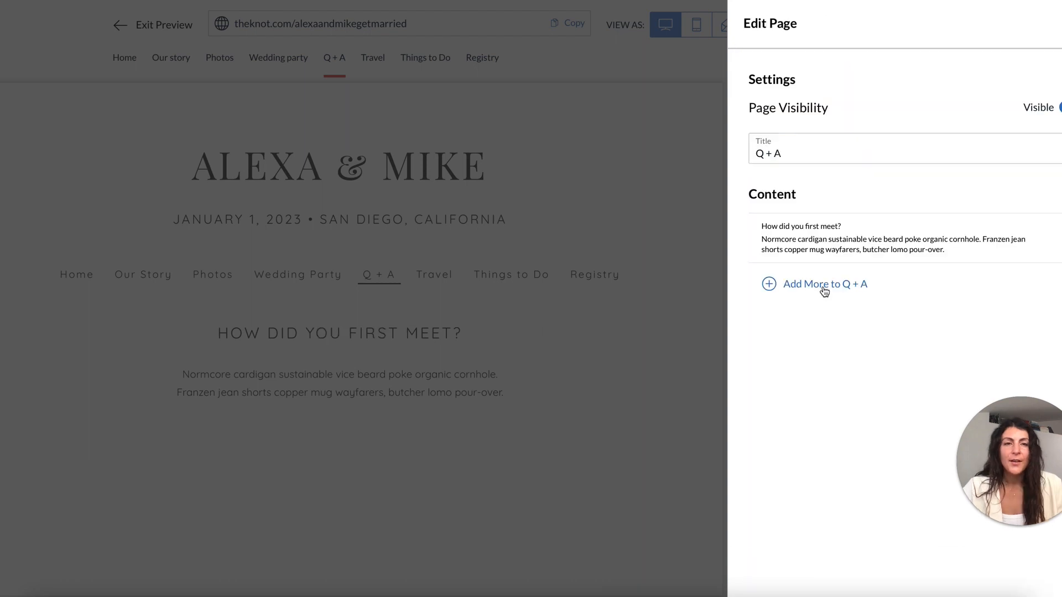
left_click(823, 289)
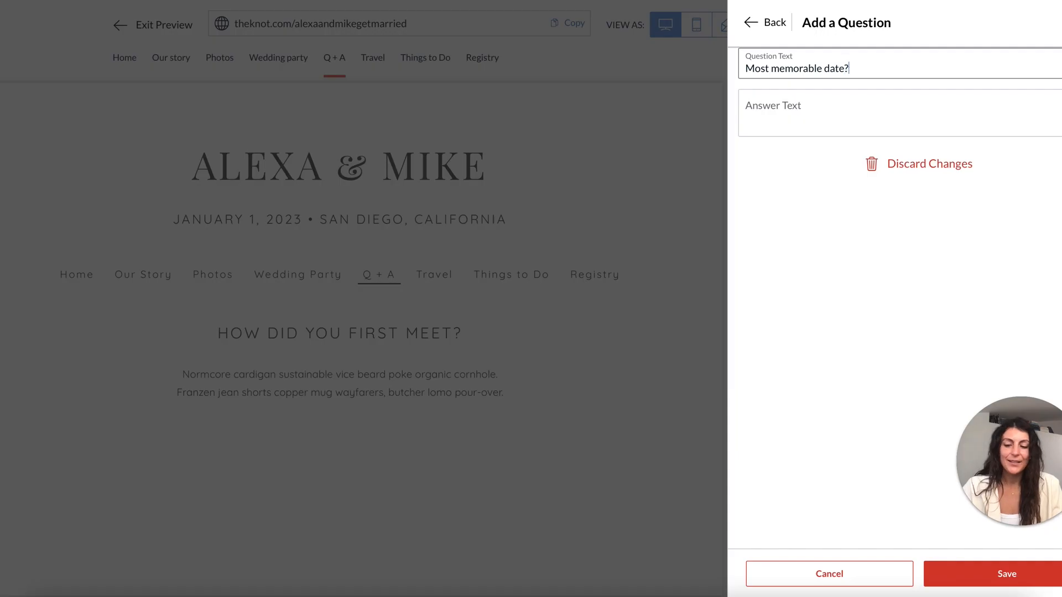
key("Tab")
type("Normcore hashtag celiac, hoodie disrupt kombucha farm-to-table shoreditch kogi meh hexagon butcher food truck PBR&B. Raw denim yuccie af street art scenester.")
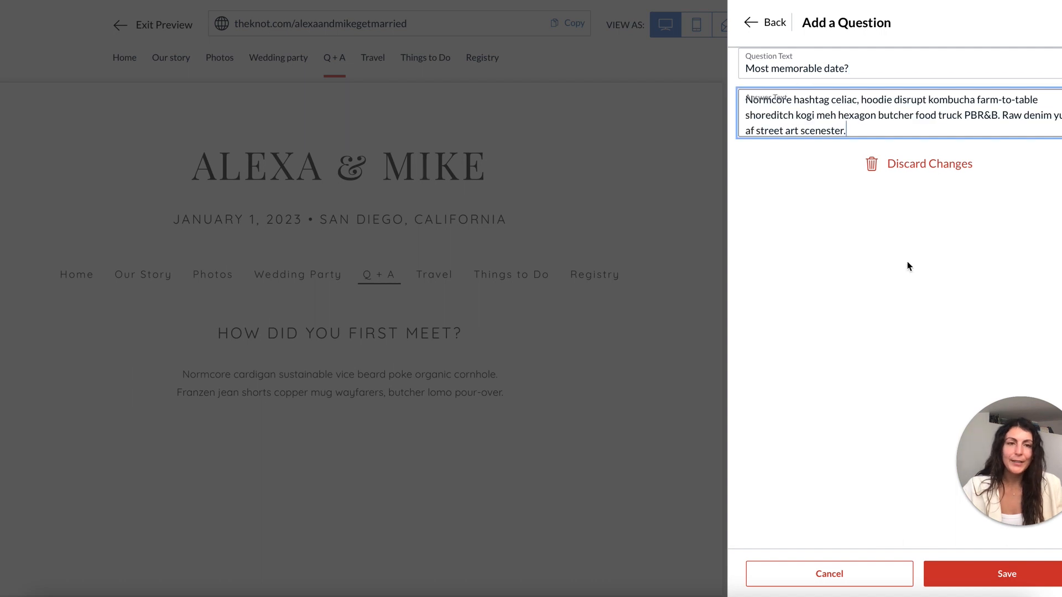
left_click(1008, 575)
Add the question 'Where's the honeymoon?' with its pasted answer paragraph.
left_click(820, 72)
type("Where's the")
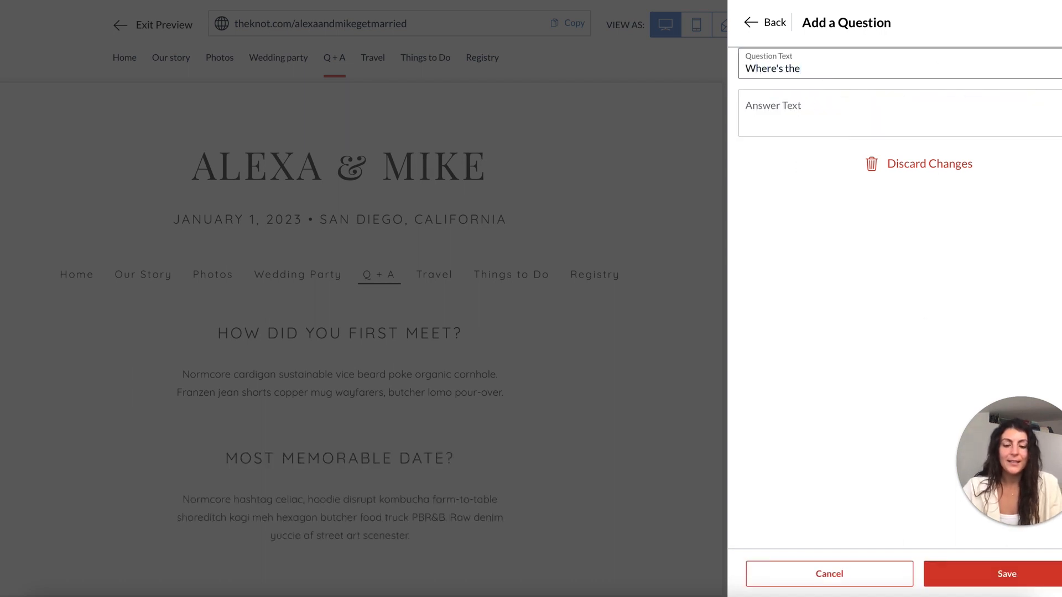
type(" honeymoon?")
key("Tab")
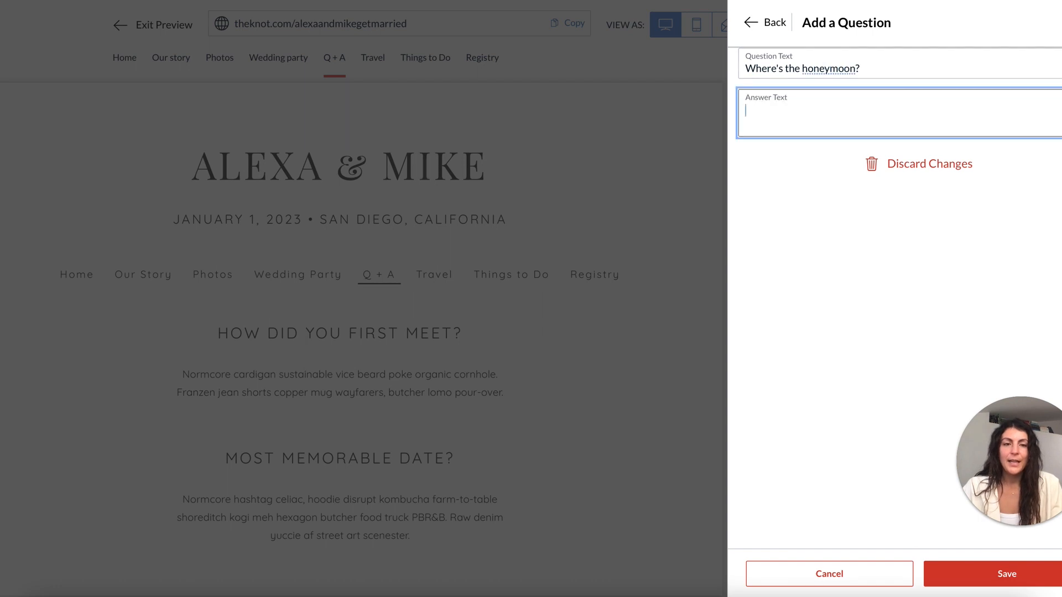
type("PBR&B locavore hexagon raclette, austin cray adaptogen. Bitters activated charcoal squid kickstarter vexillologist.")
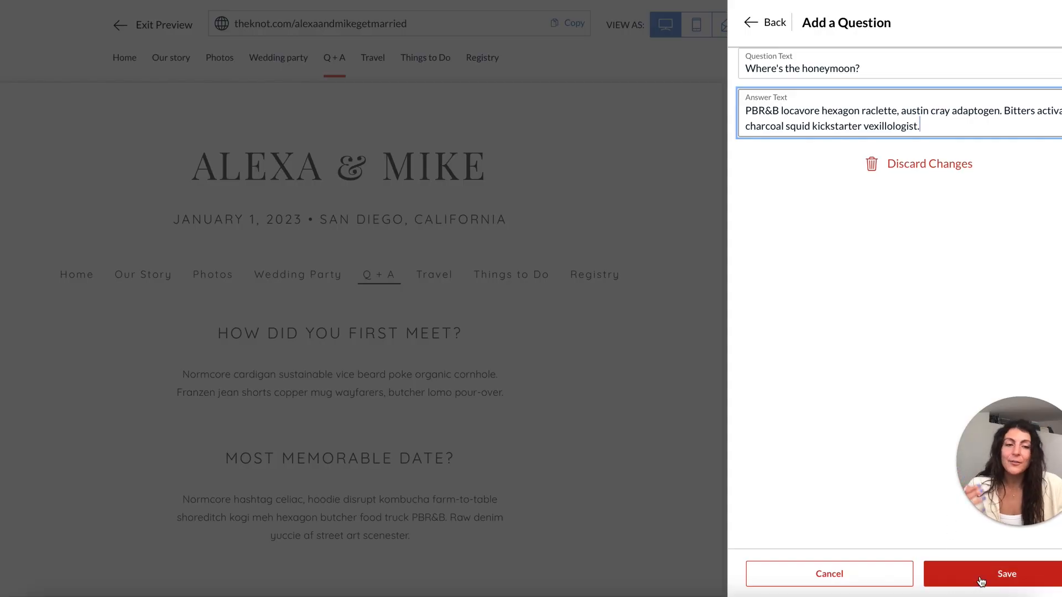
left_click(981, 582)
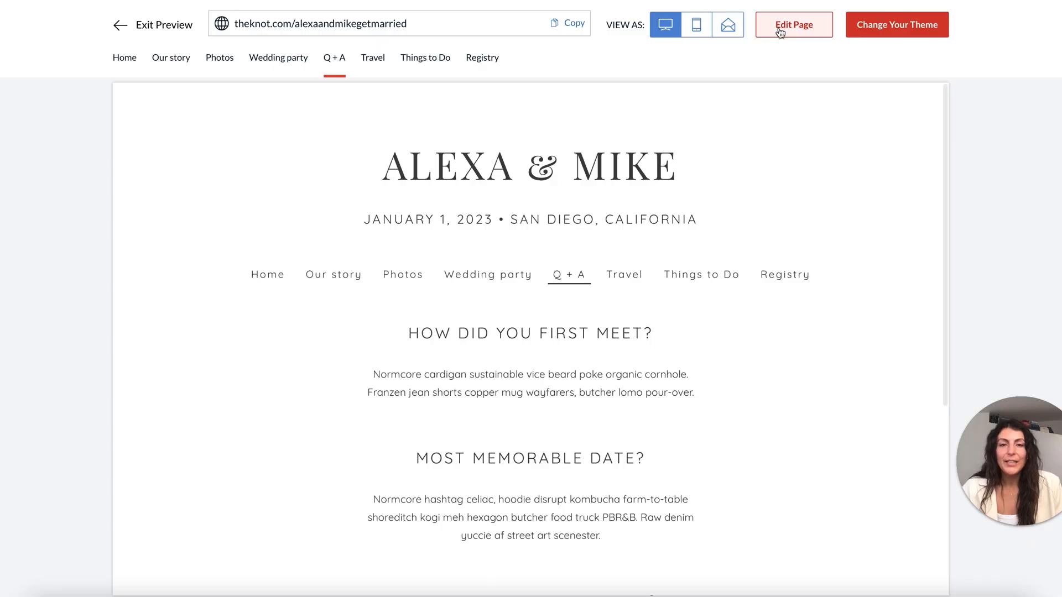
Add a large 'Q&A' title block to the Q + A page and save it.
left_click(780, 31)
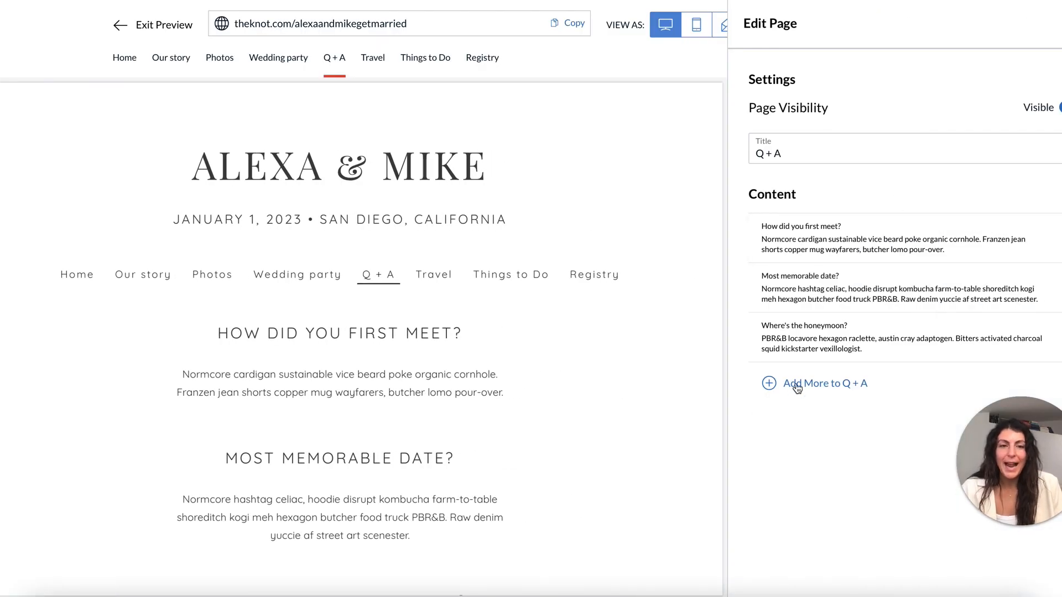
left_click(797, 385)
left_click(1042, 128)
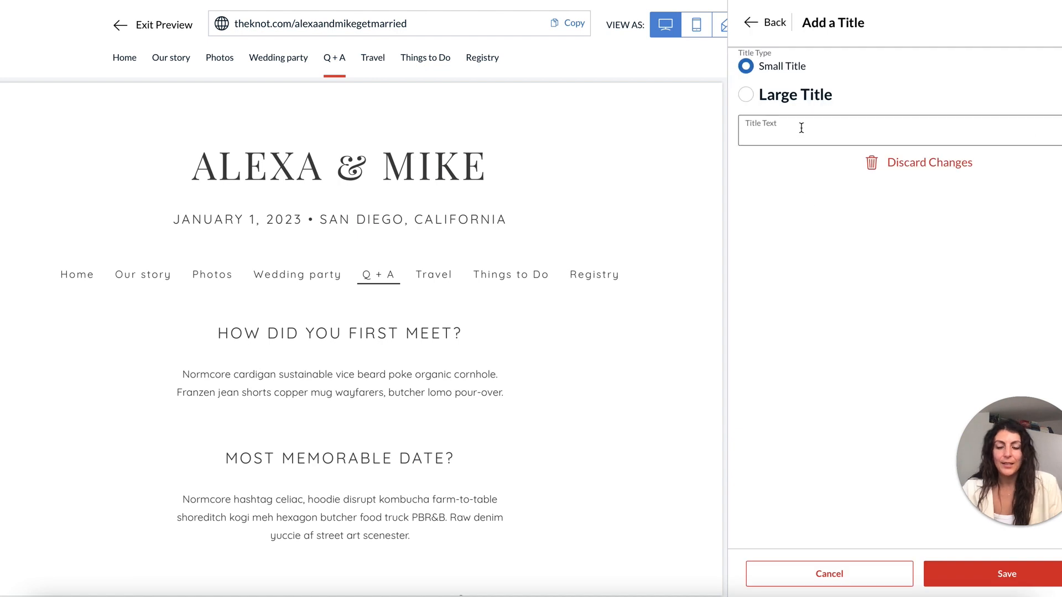
left_click(774, 93)
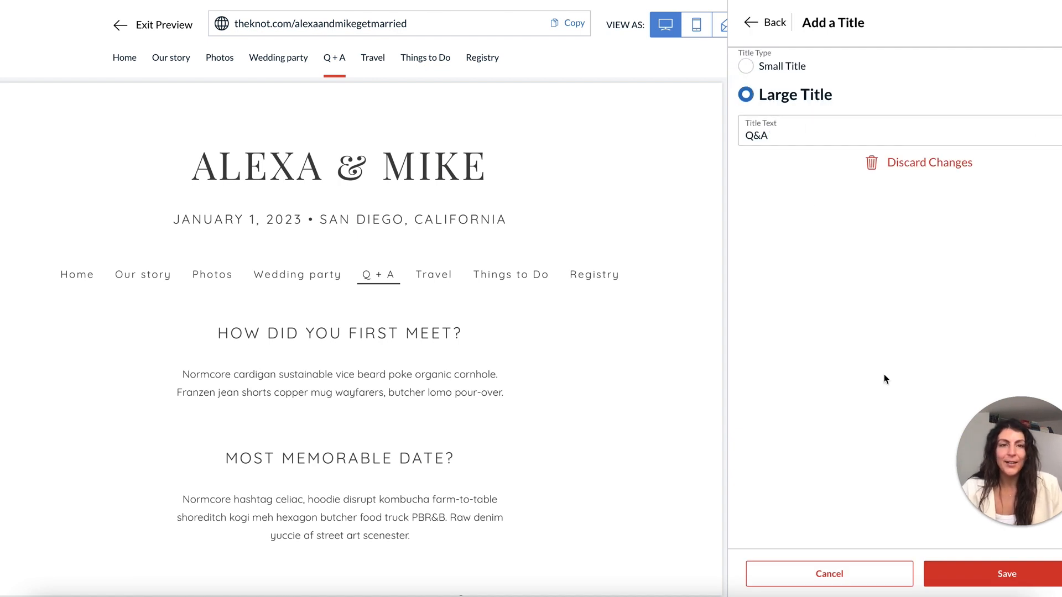
left_click(934, 573)
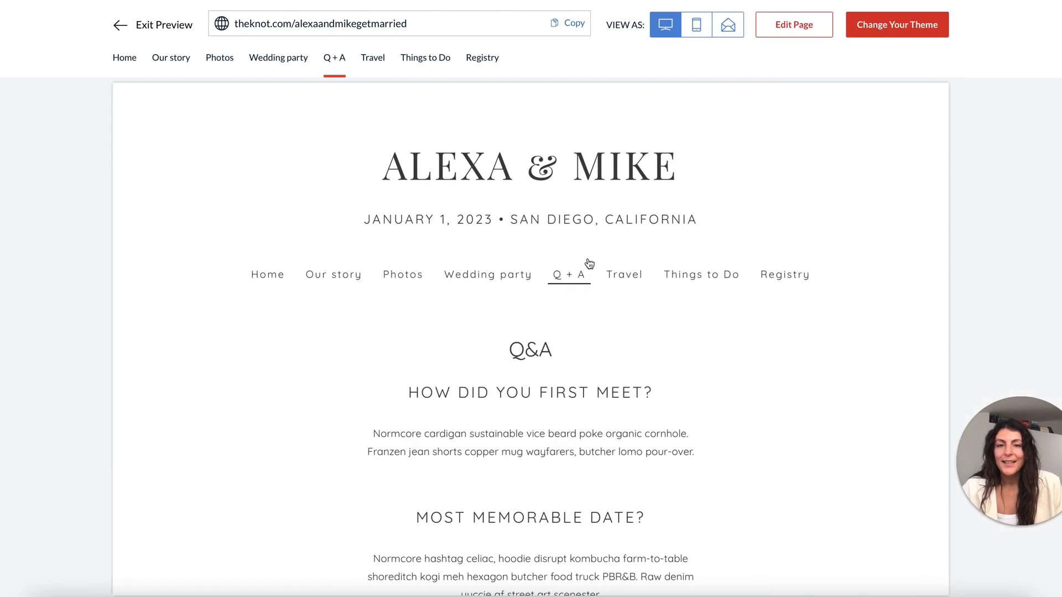
scroll(583, 337, "down", 7)
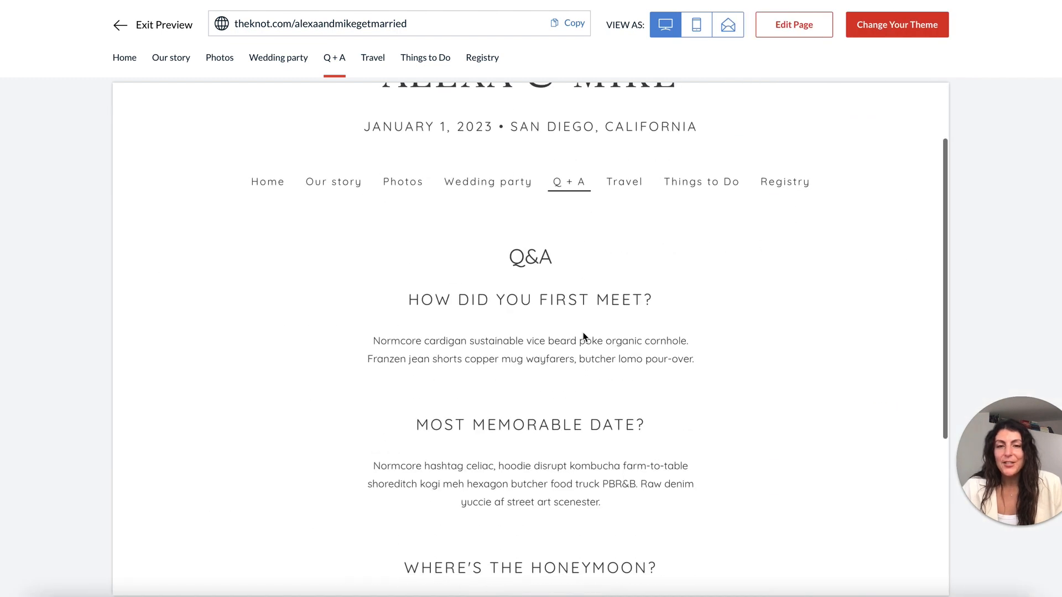
scroll(583, 336, "up", 7)
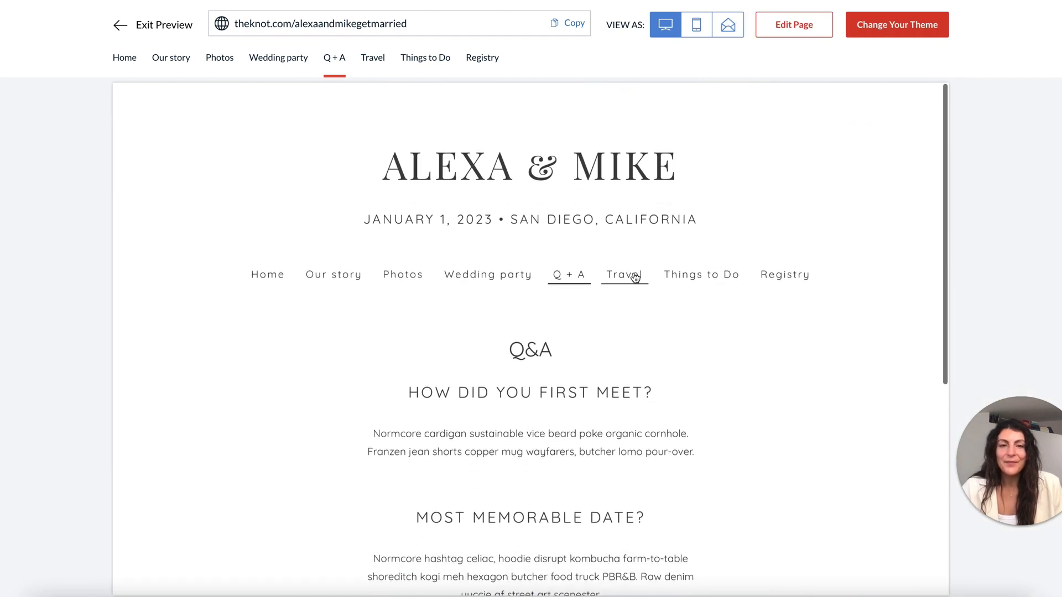
left_click(622, 276)
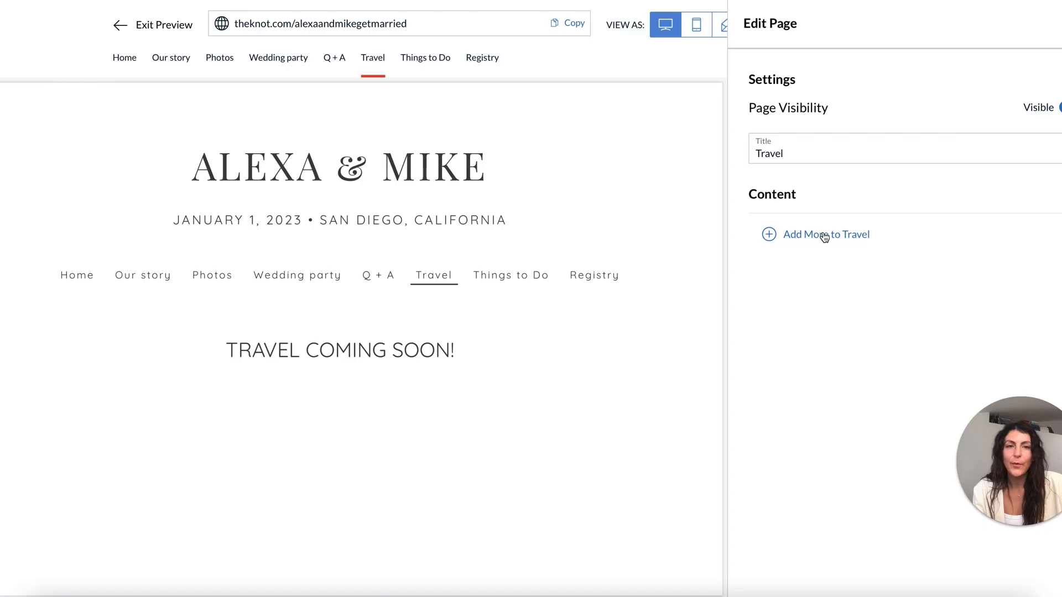
Add a large title 'Traveling to San Diego' to the Travel page.
left_click(824, 235)
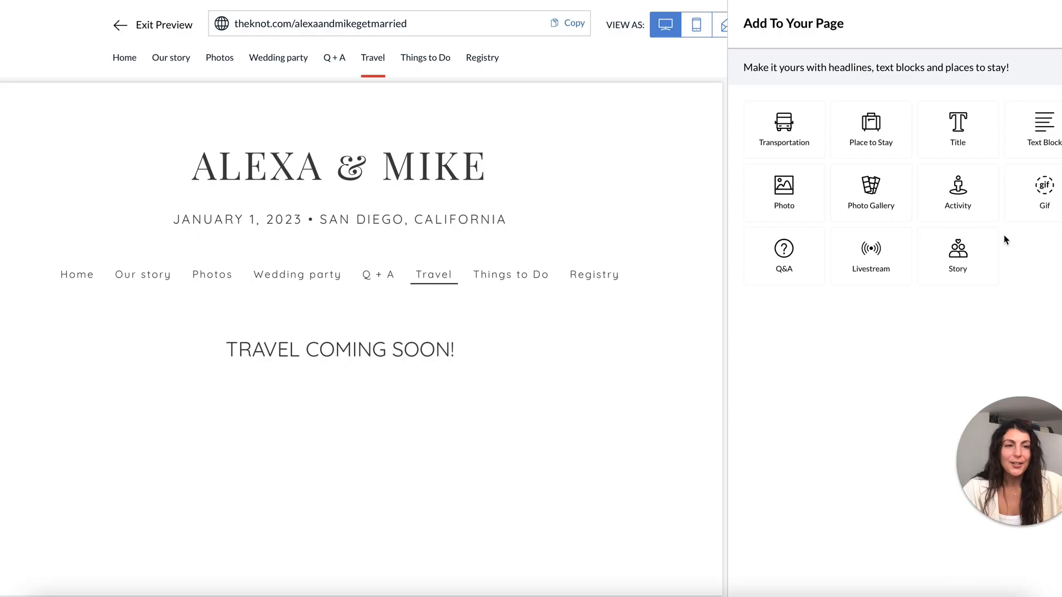
left_click(971, 122)
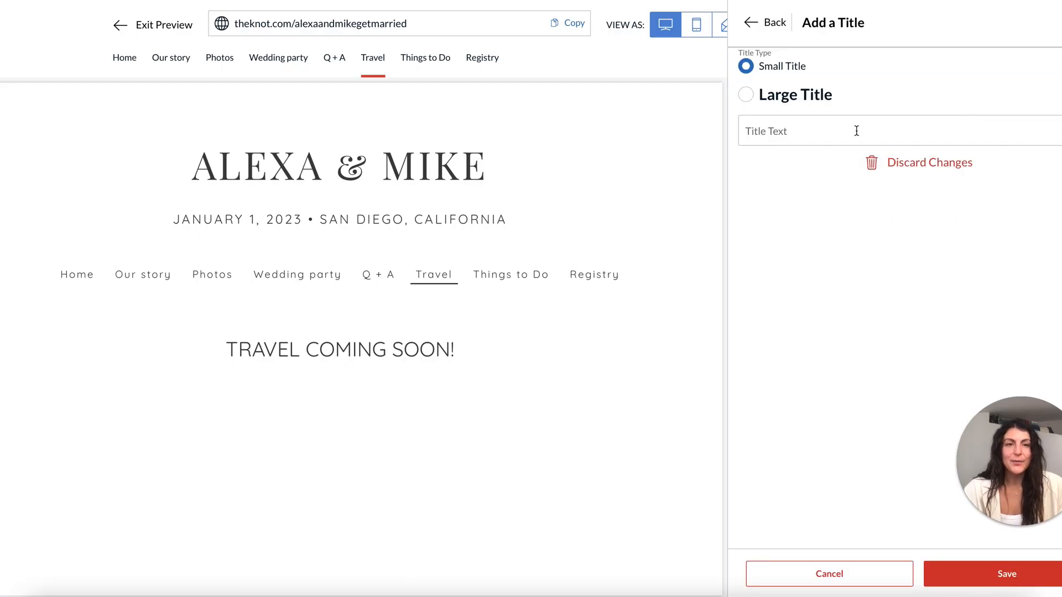
left_click(799, 131)
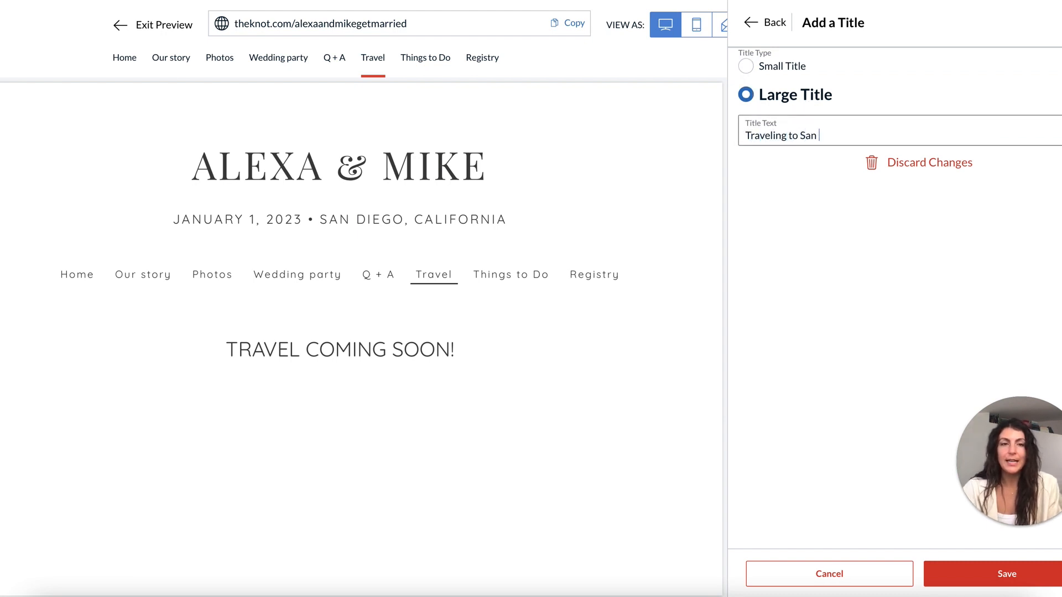
left_click(1001, 578)
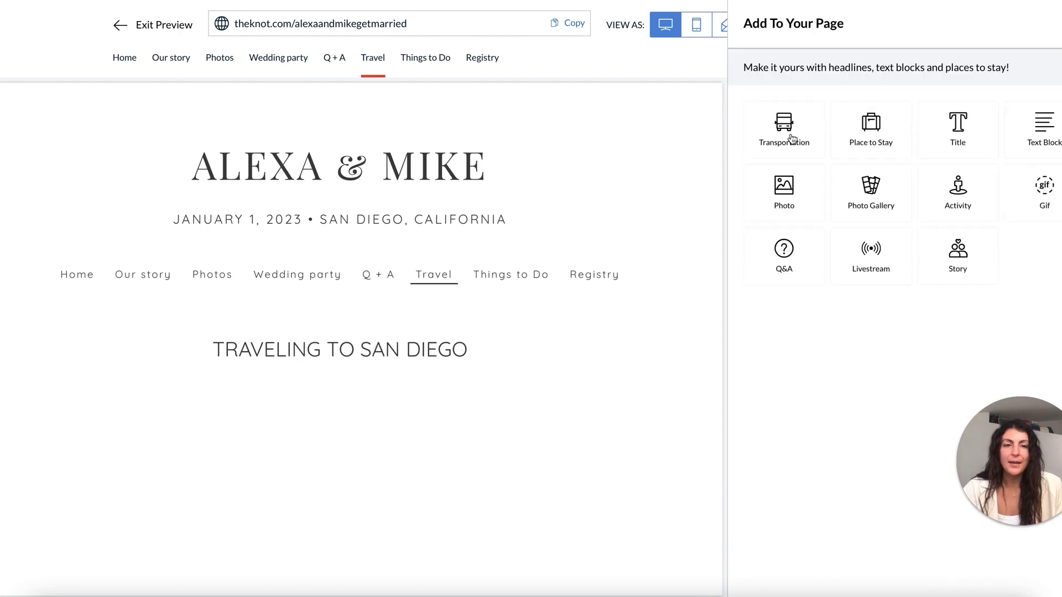
left_click(793, 128)
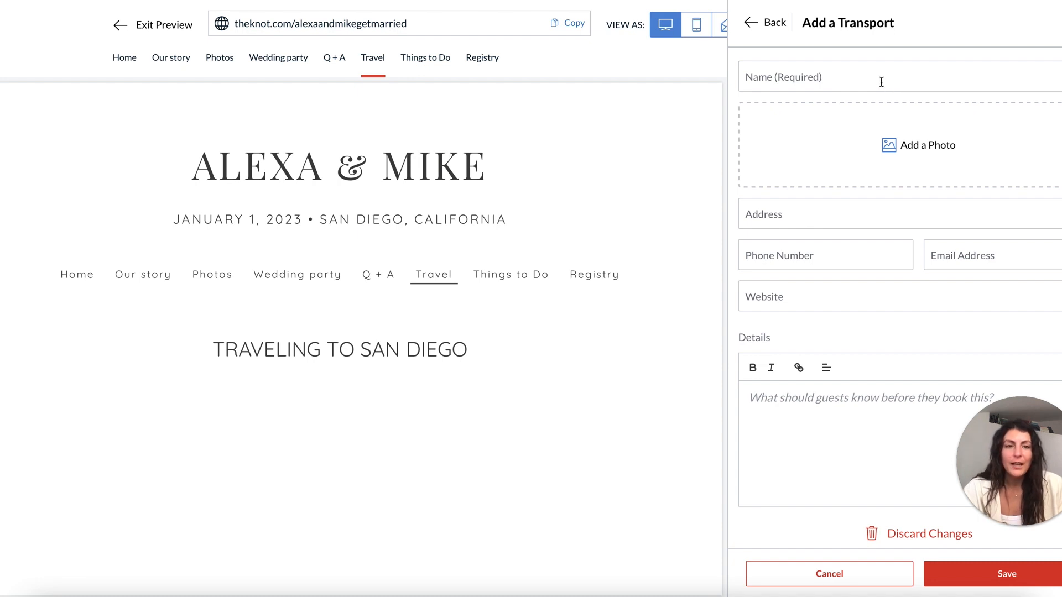
Discard the half-typed 'San' transport entry without saving.
left_click(863, 77)
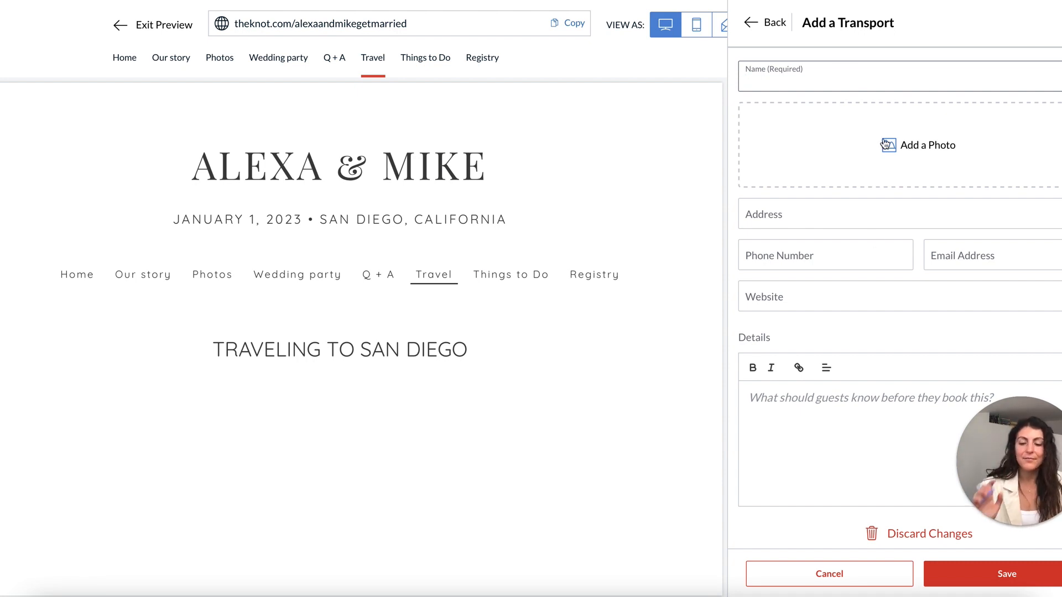
type("San")
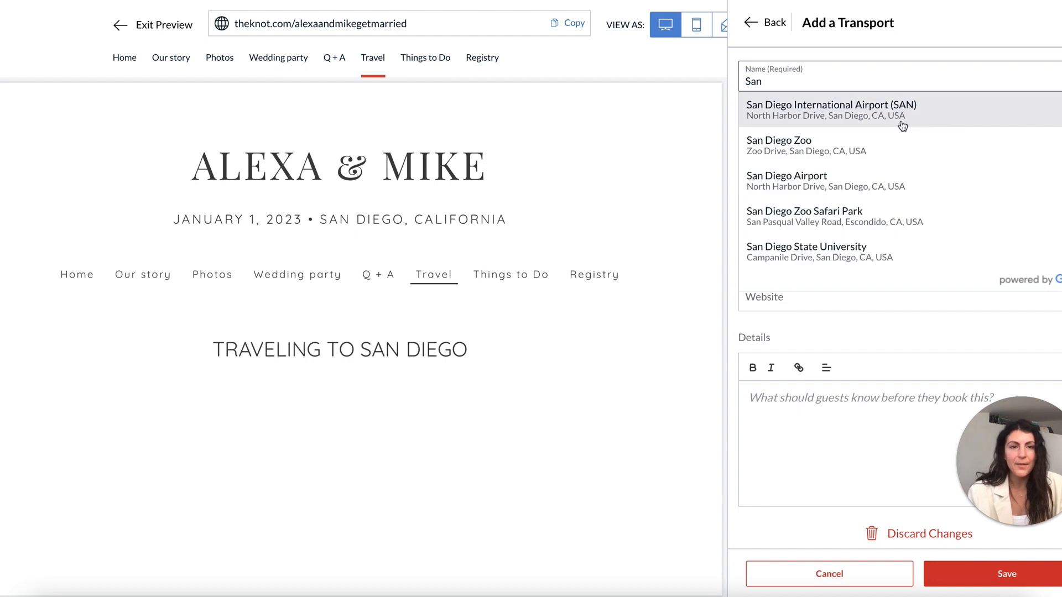
left_click(754, 25)
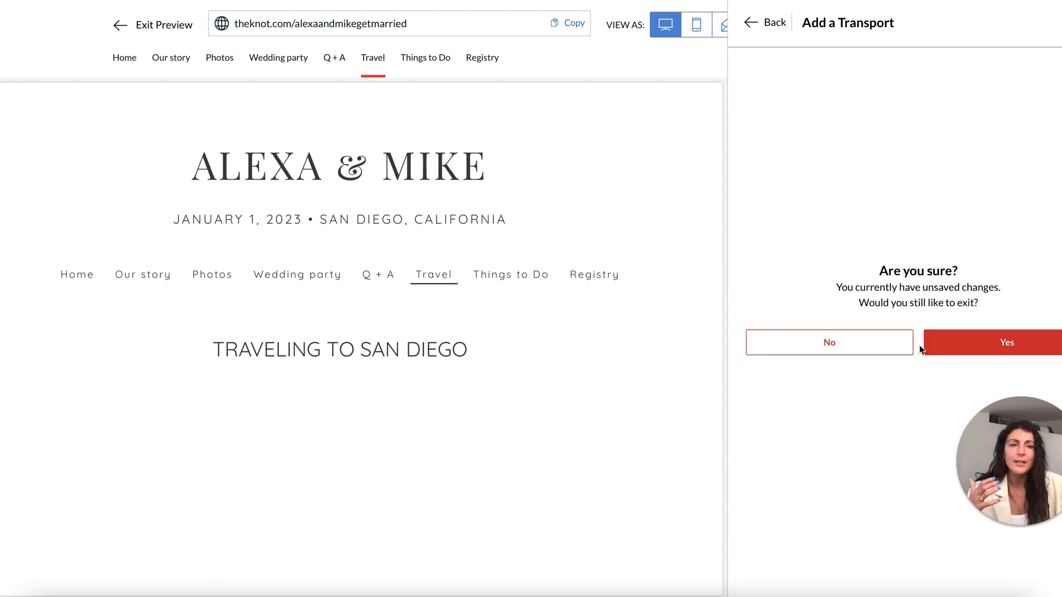
left_click(1010, 341)
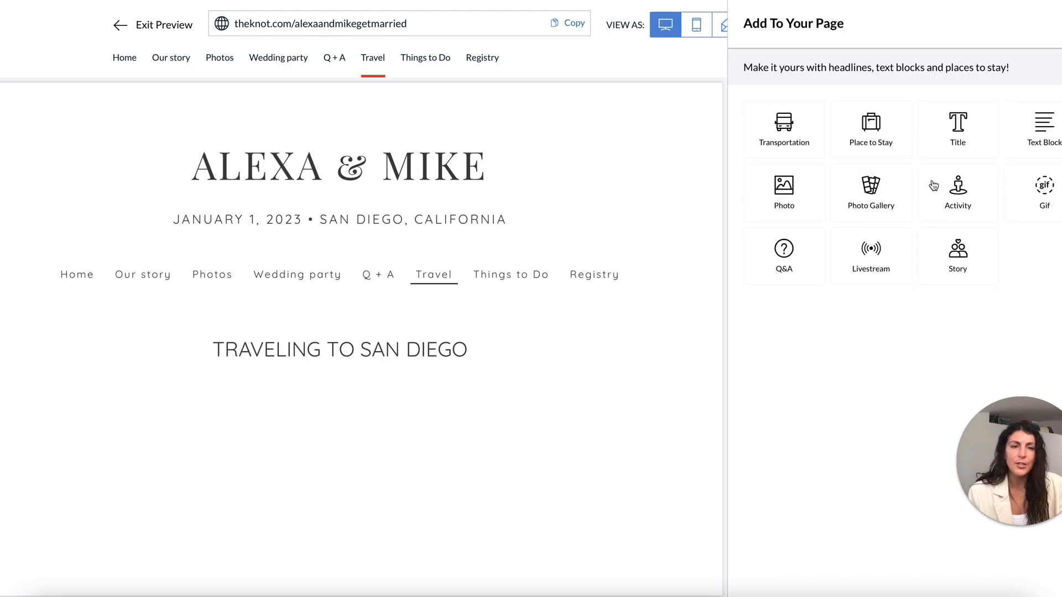
Add a text block with two pasted paragraphs of filler text to the Travel page.
left_click(1044, 128)
left_click(901, 161)
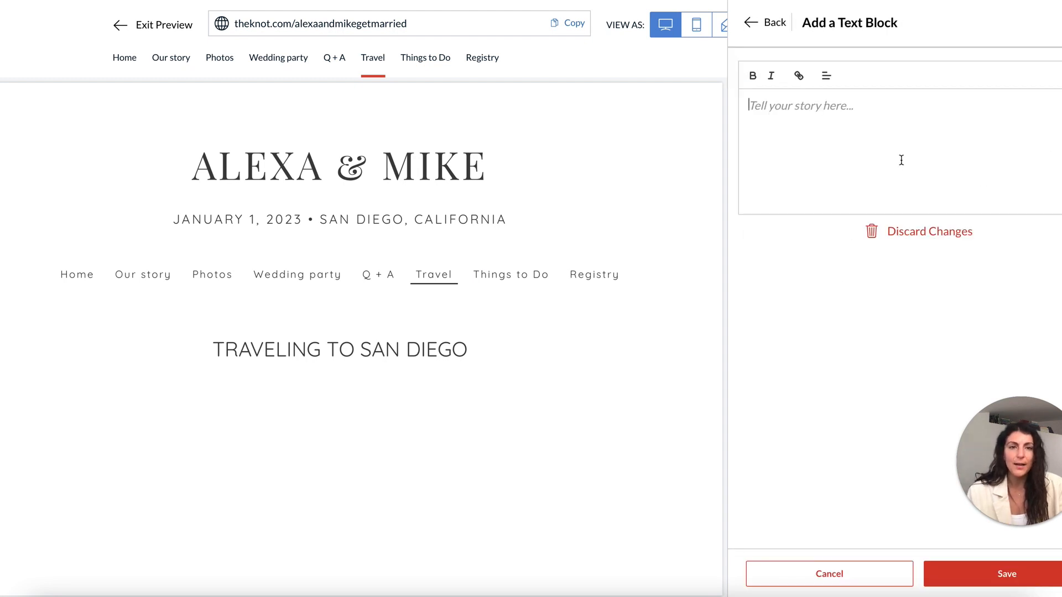
type("Fixie copper mug roof party plaid viral cronut vape health goth master cleanse raclette man bun occupy skateboard poutine.  Lyft humblebrag activated charcoal messenger bag polaroid blog af. Dreamcatcher freegan godard beard church-key, trust fund four loko air plant waistcoat blog. Prism palo santo hashtag, letterpress tilde unicorn before they sold out tousled celiac.")
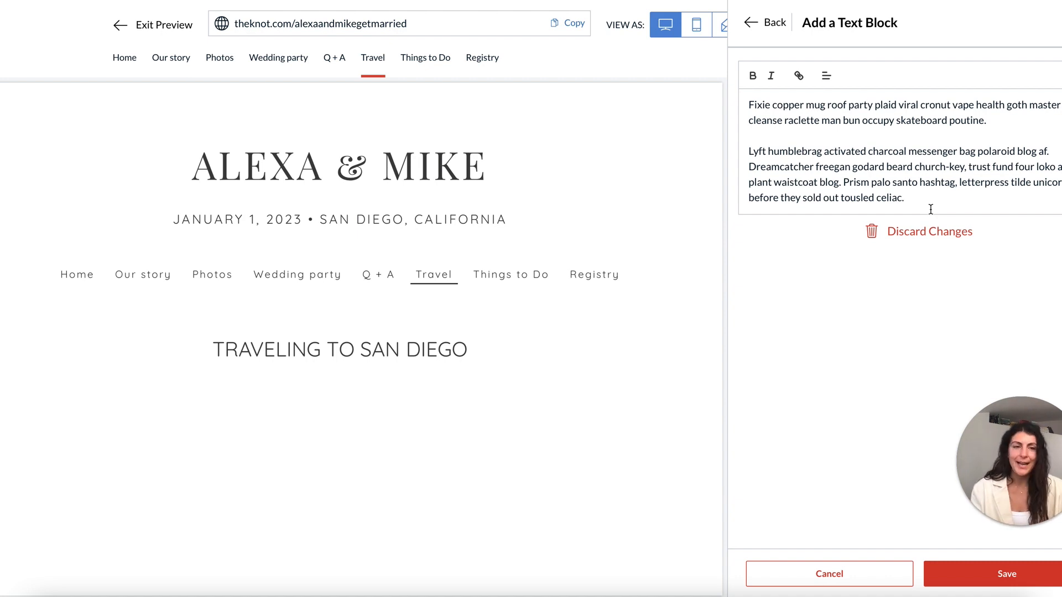
left_click(1006, 575)
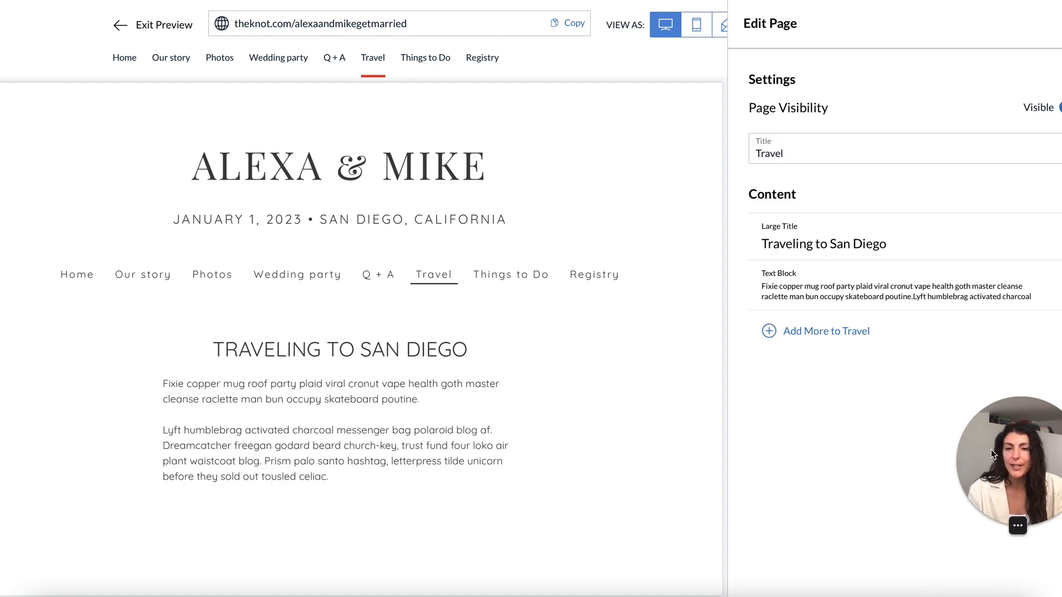
Add a beach photo under the text and start a Place to Stay entry.
left_click(788, 331)
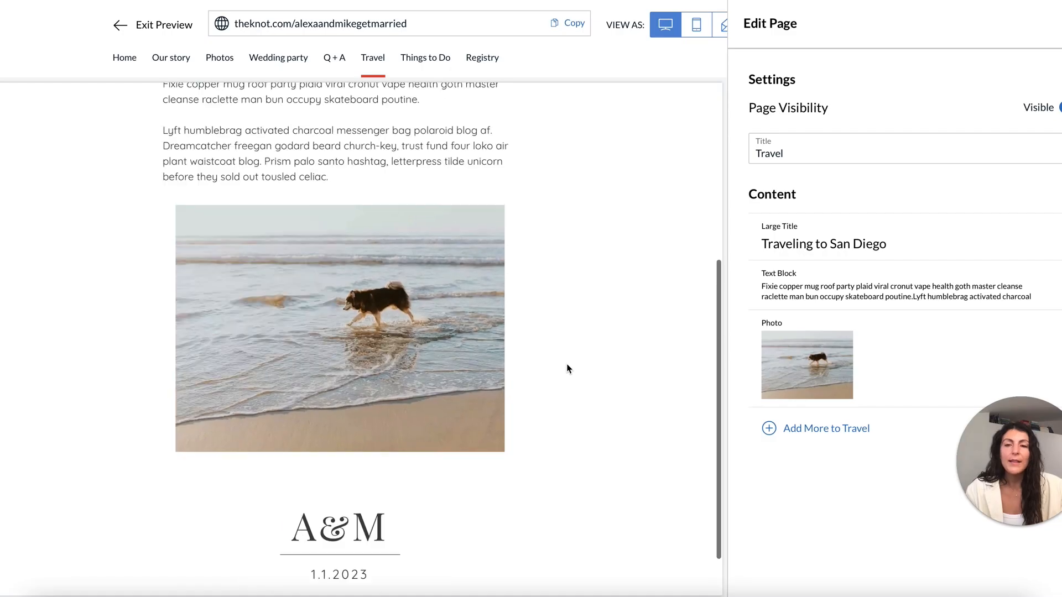
scroll(569, 367, "up", 5)
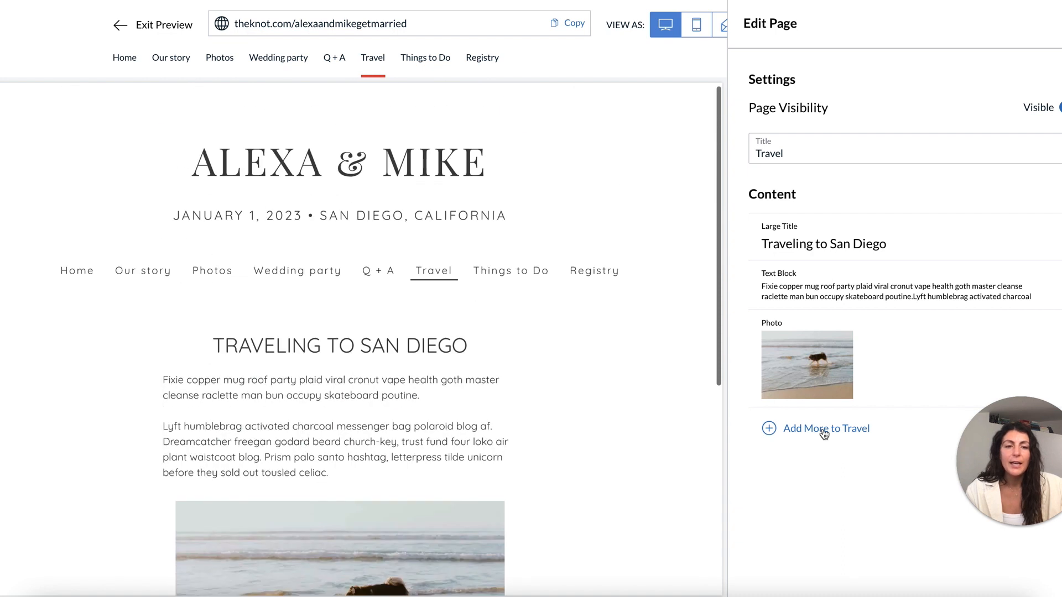
left_click(824, 429)
left_click(896, 124)
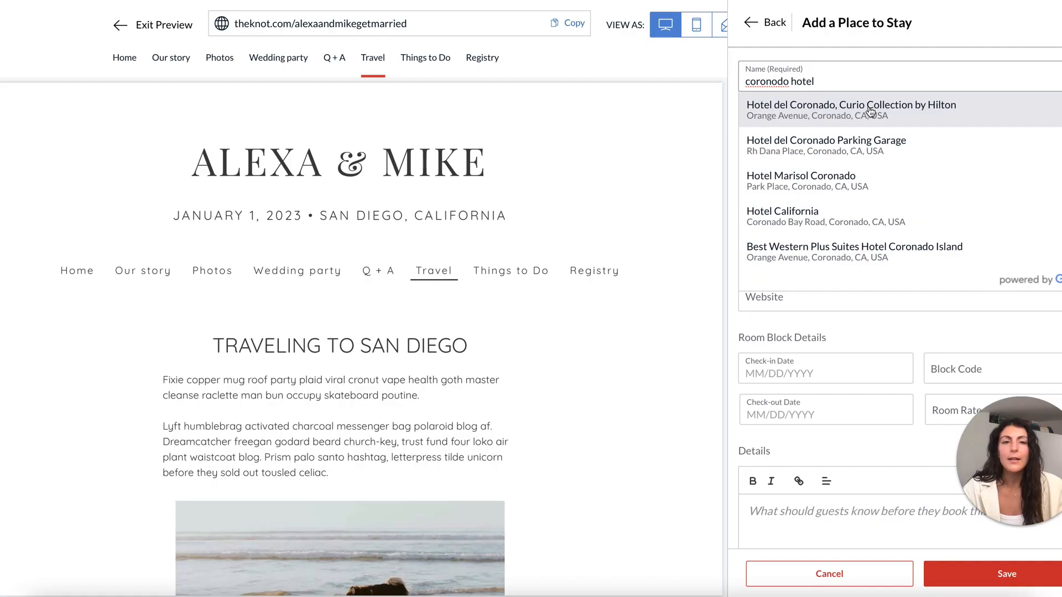
Fill the place to stay from the Hotel del Coronado suggestion, checking its address and website.
left_click(861, 101)
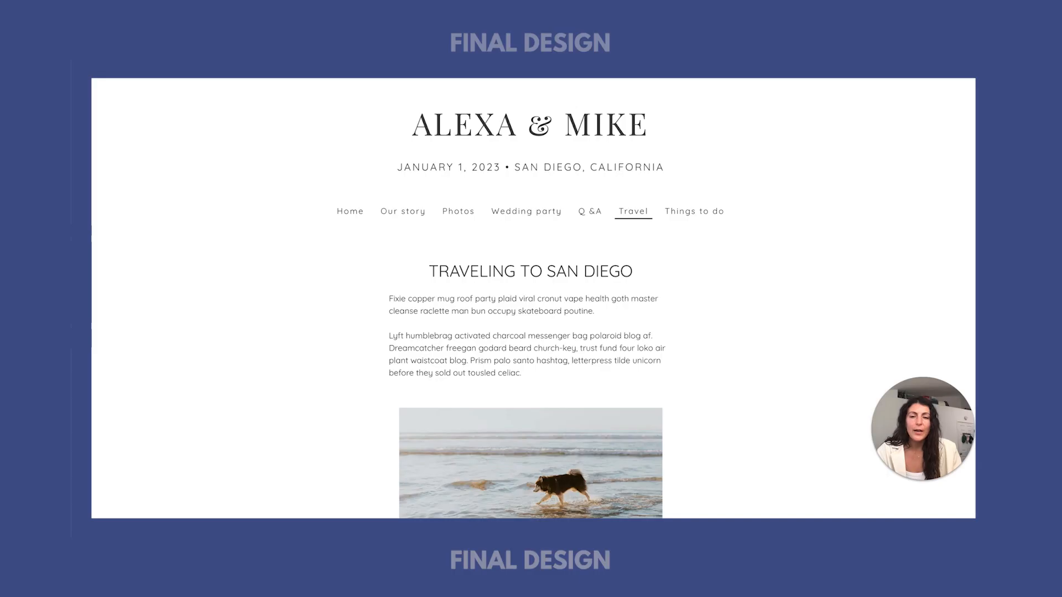
scroll(493, 296, "down", 10)
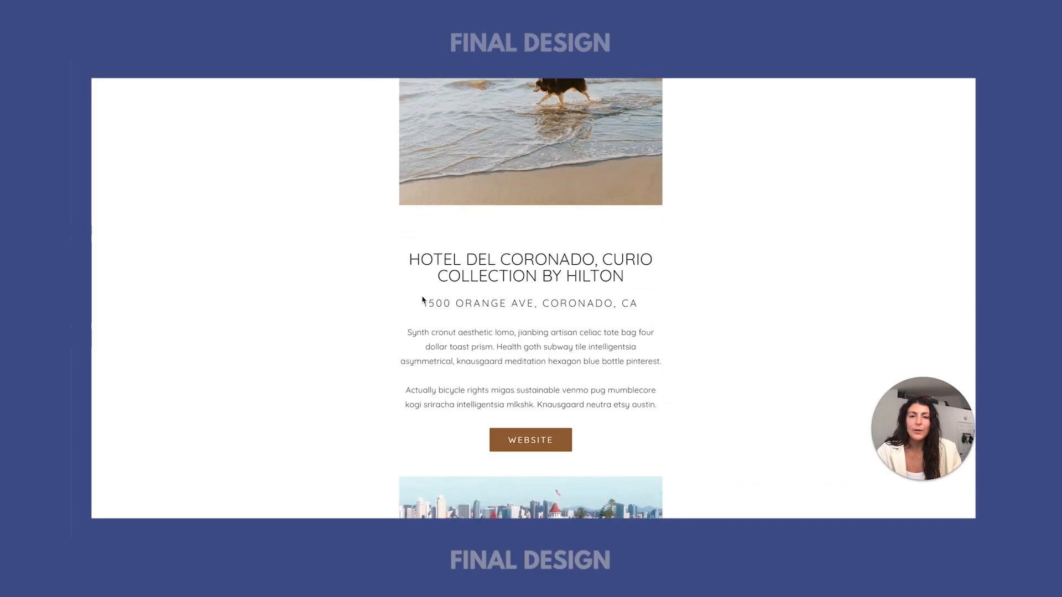
left_click_drag(424, 300, 607, 302)
scroll(568, 331, "down", 1)
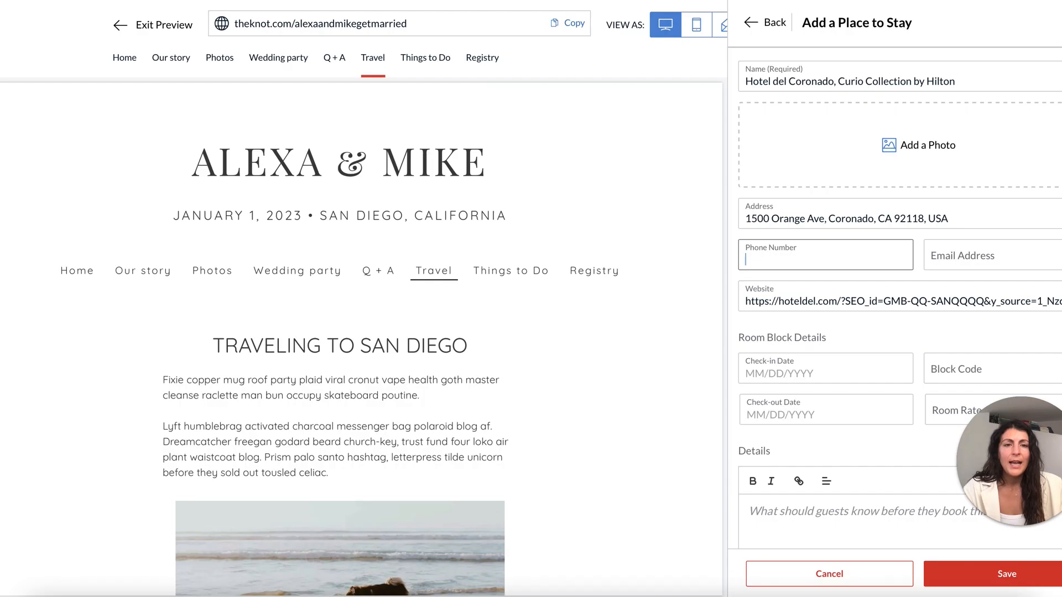
triple_click(828, 304)
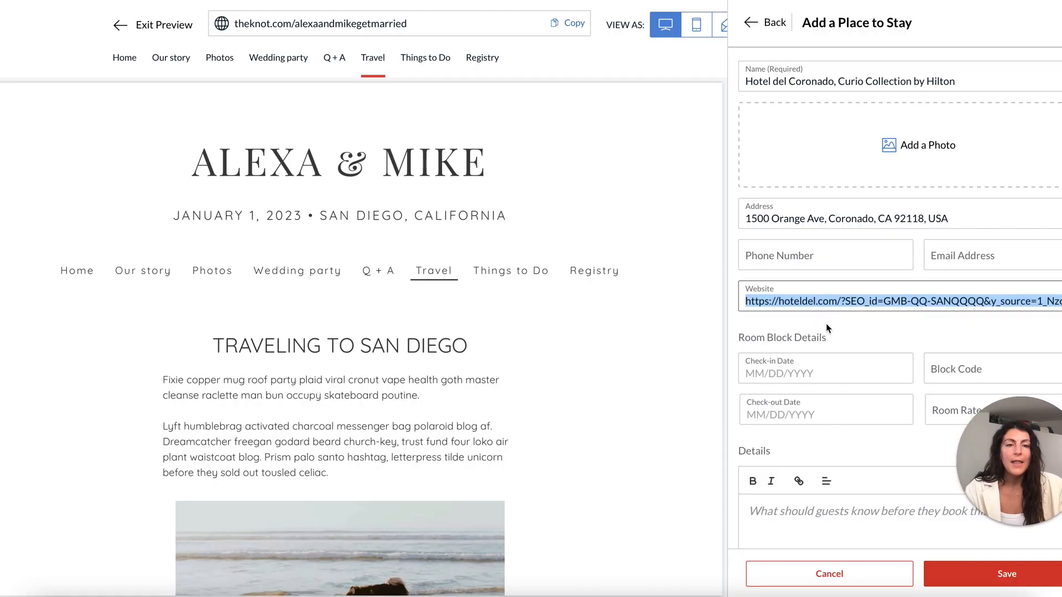
left_click(828, 328)
scroll(828, 343, "down", 3)
scroll(925, 160, "up", 3)
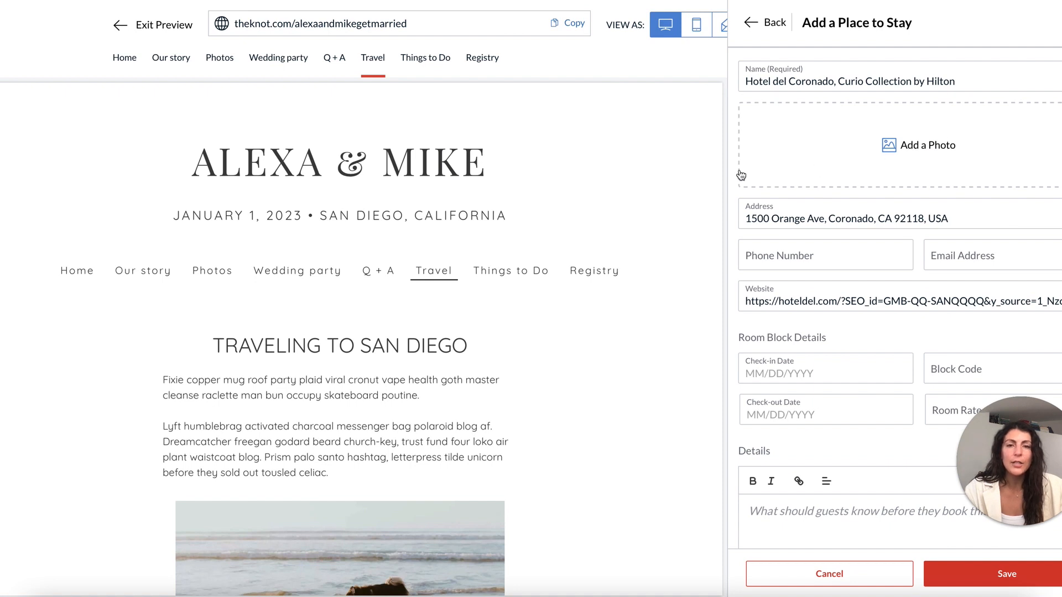
Upload the aerial hotel photo and save the Hotel del Coronado entry.
left_click(818, 170)
left_click(471, 109)
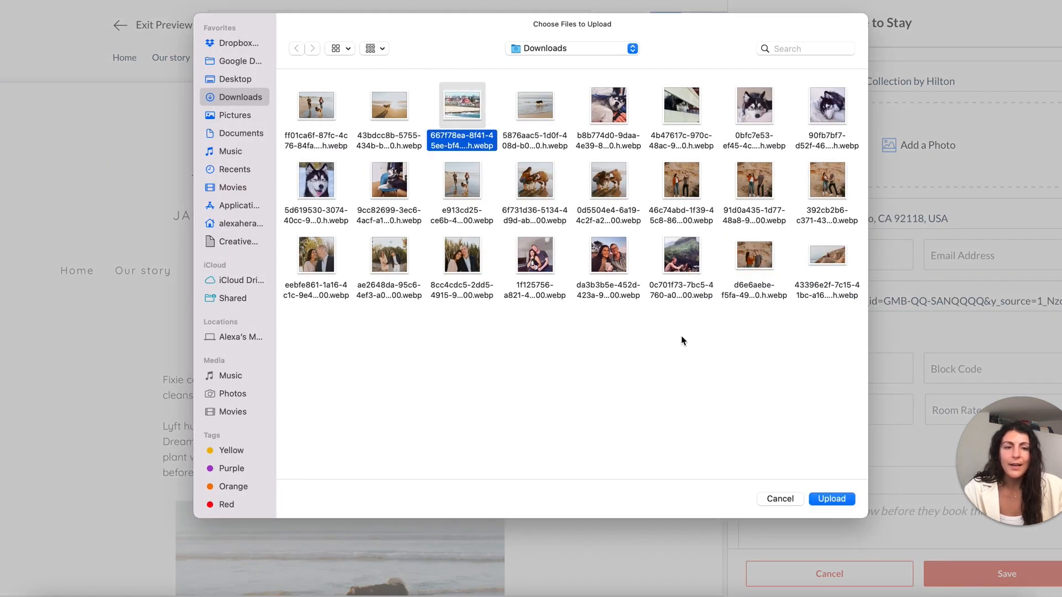
left_click(831, 499)
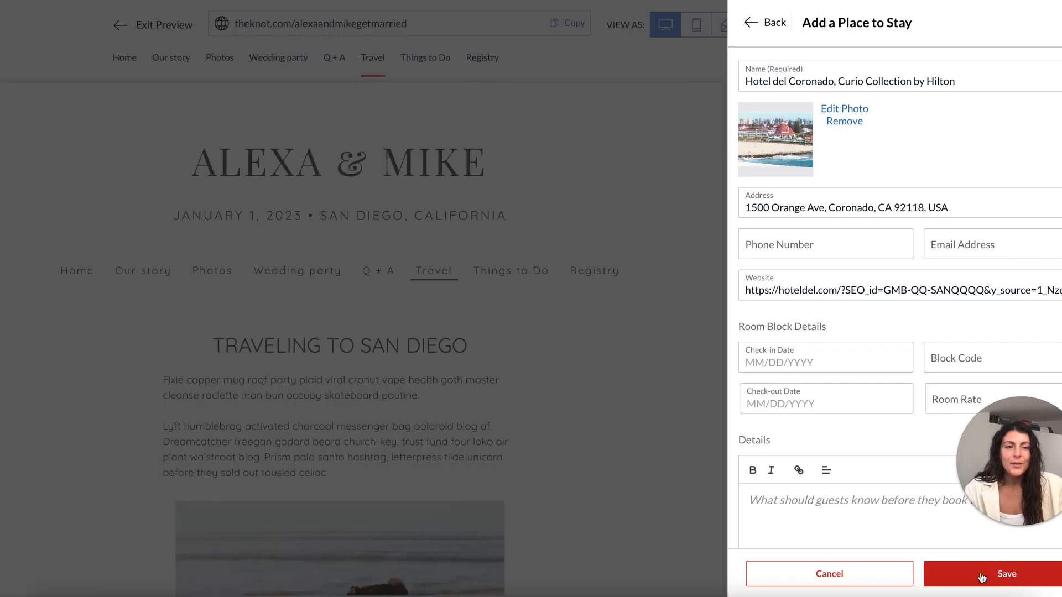
left_click(982, 578)
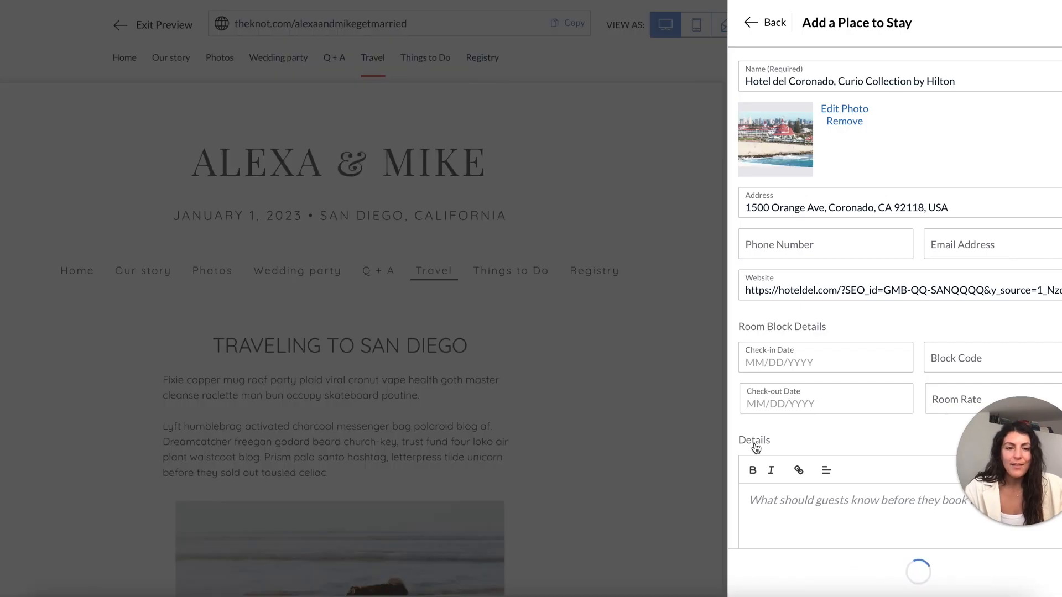
left_click(656, 414)
scroll(453, 415, "down", 8)
Remove the hotel's photo and trim its name to 'Hotel del Coronado', then save.
scroll(452, 409, "down", 4)
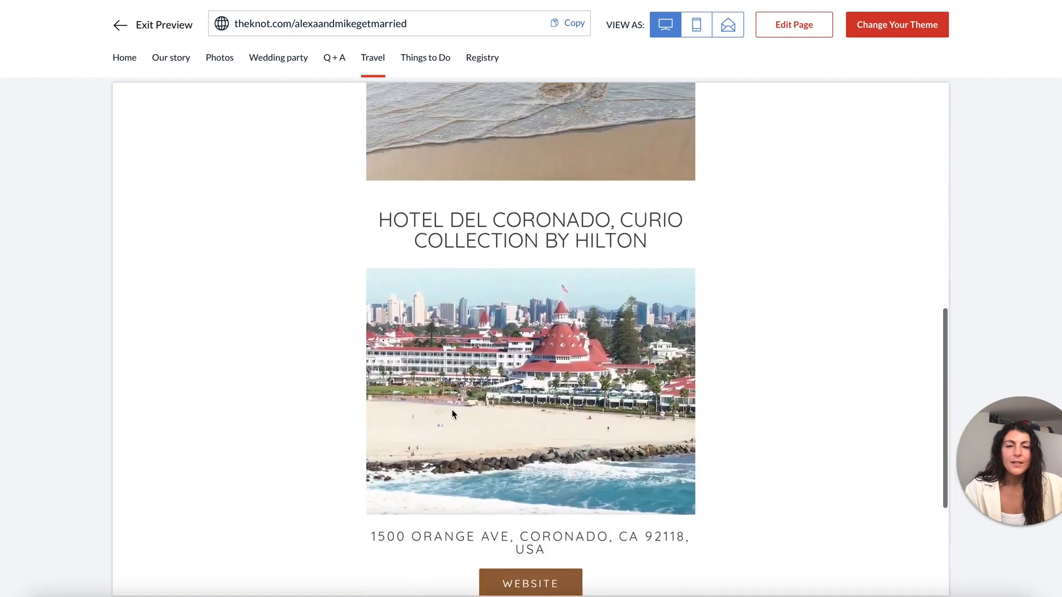
scroll(452, 409, "up", 9)
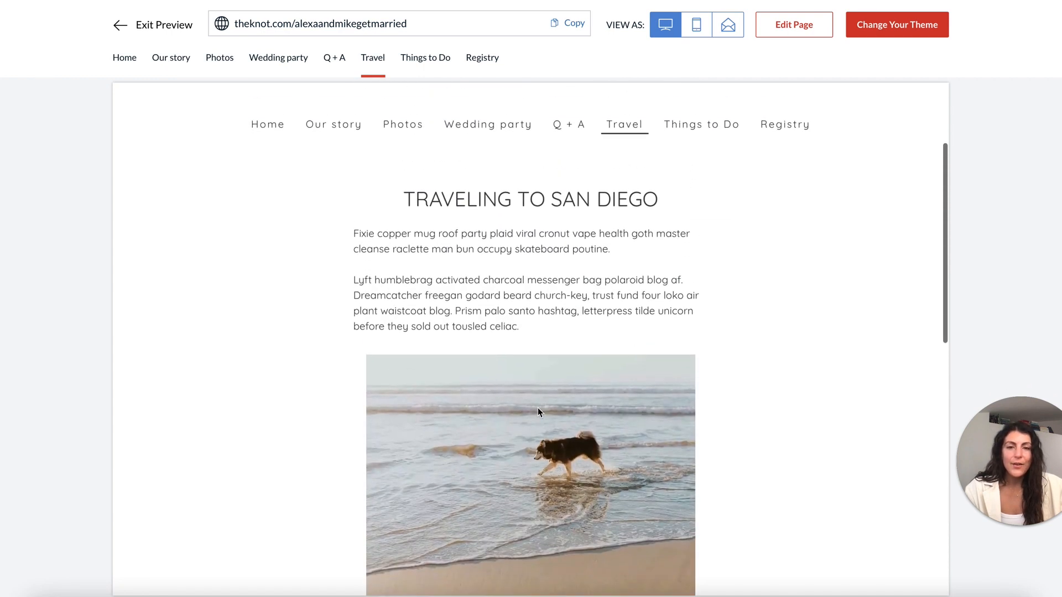
scroll(525, 438, "down", 7)
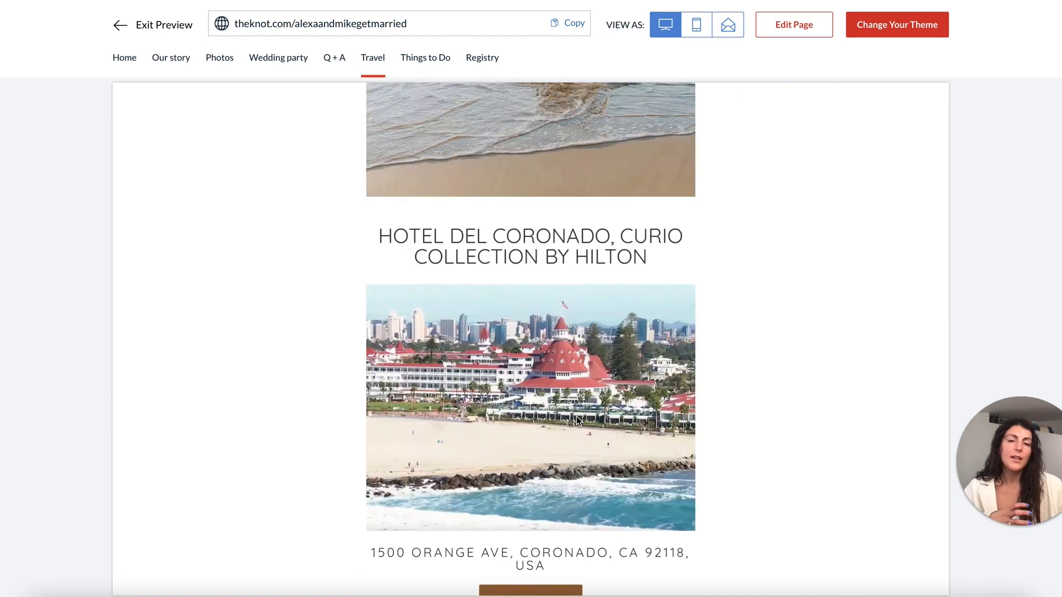
scroll(619, 205, "up", 4)
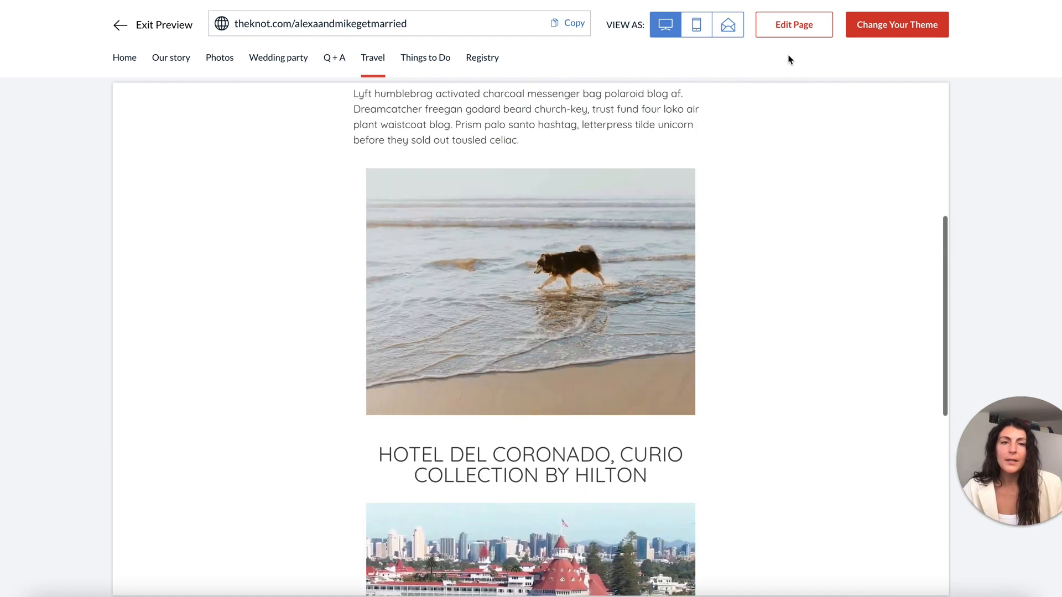
left_click(794, 25)
left_click(859, 441)
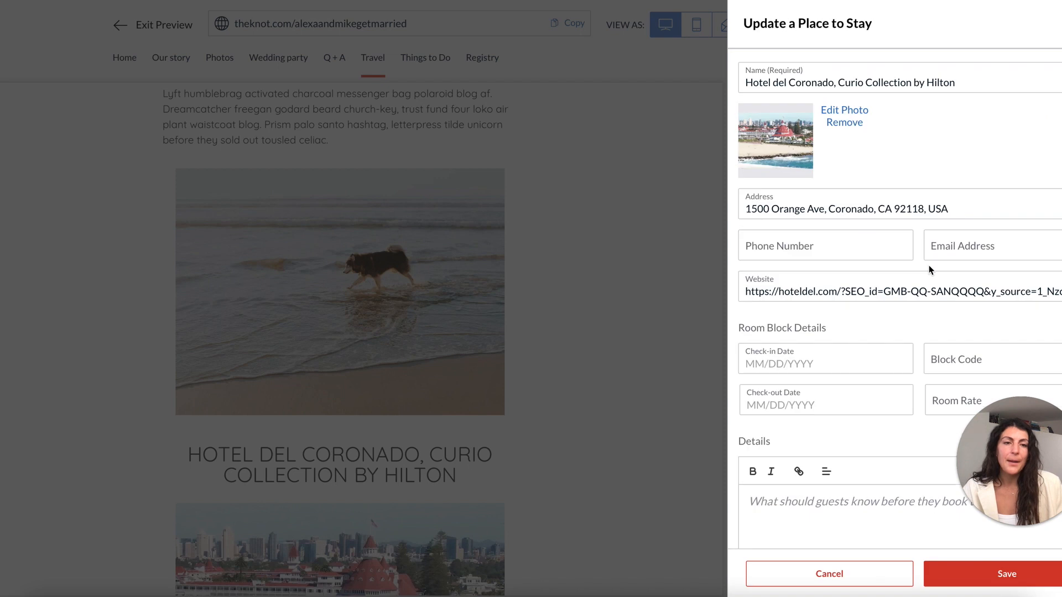
left_click(841, 124)
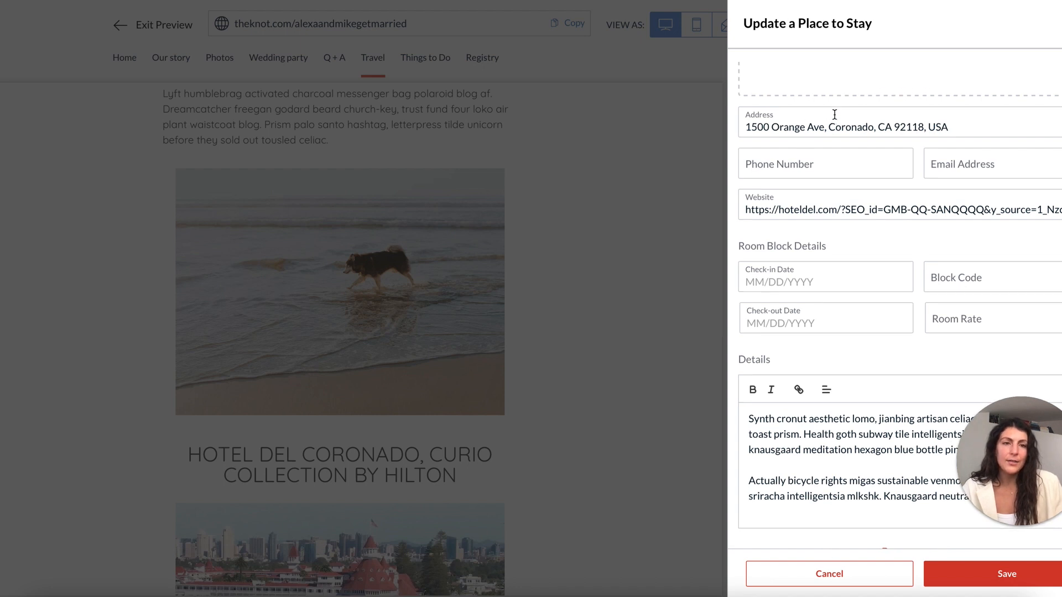
scroll(834, 110, "up", 2)
left_click_drag(840, 84, 1018, 85)
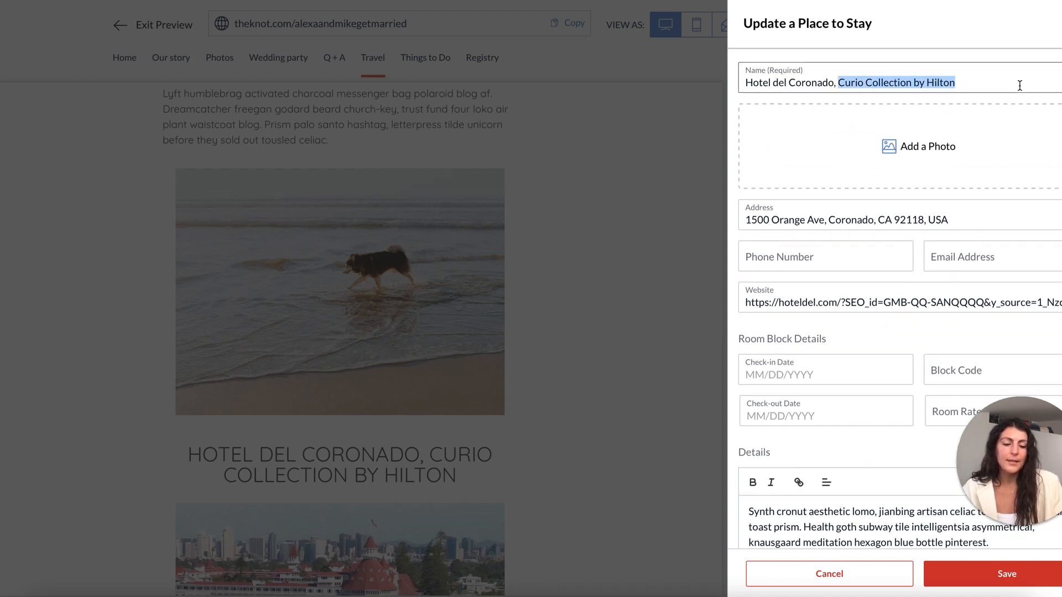
key("BackSpace")
key("BackSpace")
key("BackSpace")
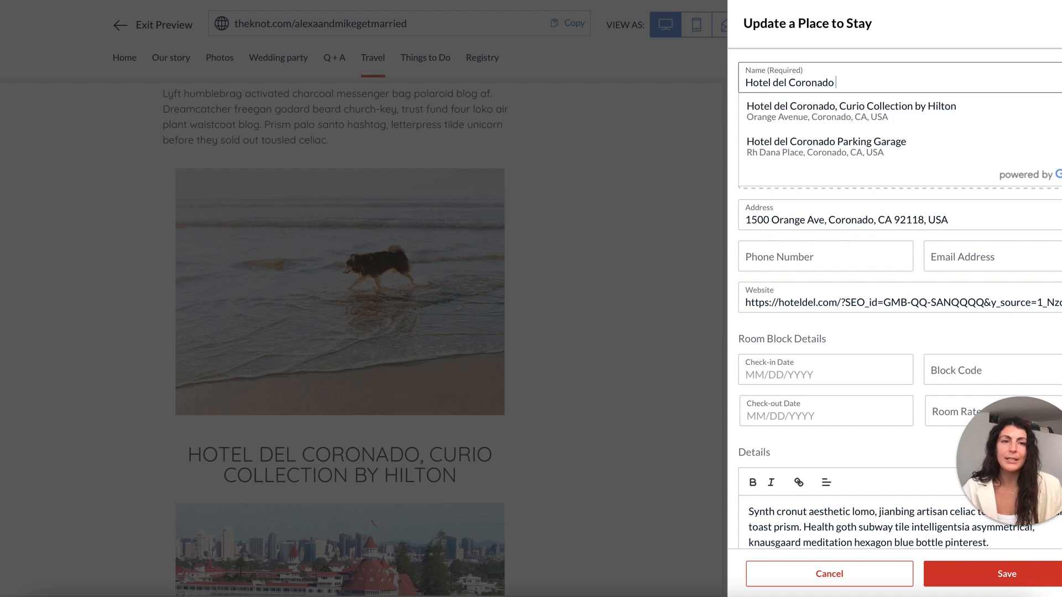
left_click(986, 575)
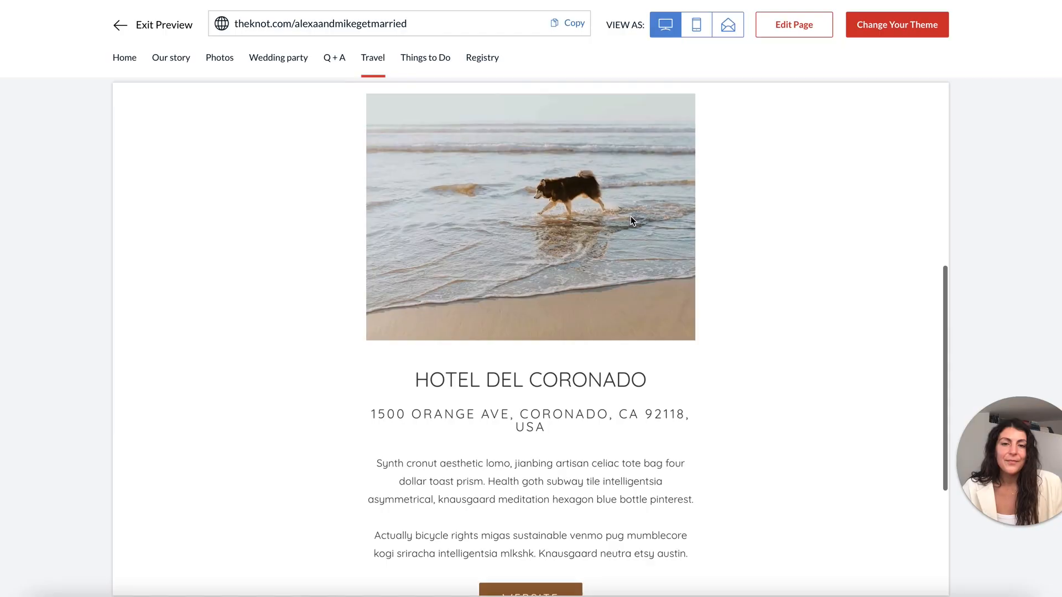
Remove the ZIP code and country from the hotel address and save it.
scroll(632, 219, "down", 4)
scroll(632, 221, "up", 2)
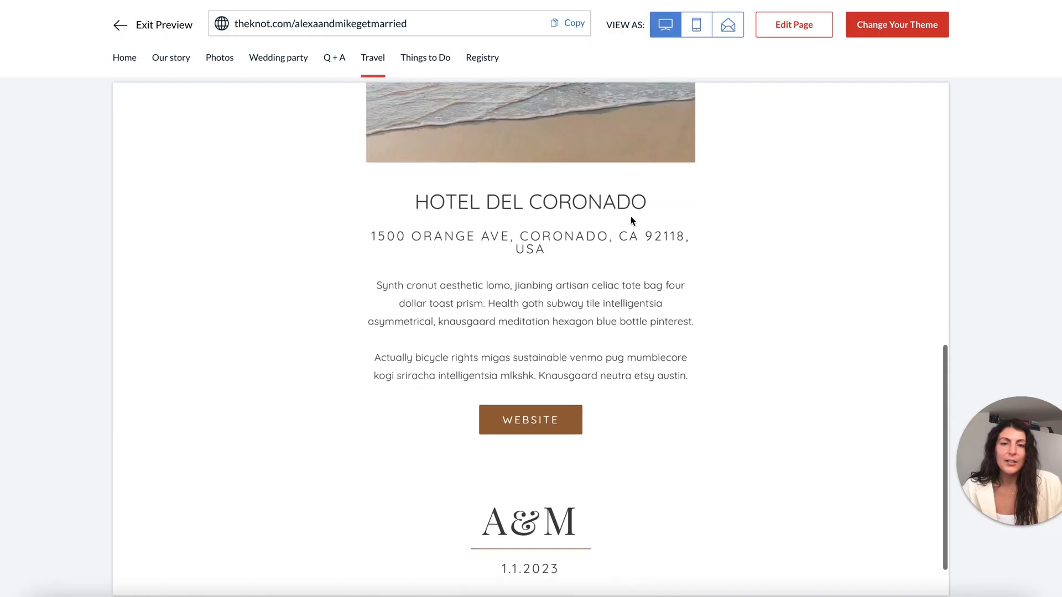
left_click_drag(551, 294, 610, 279)
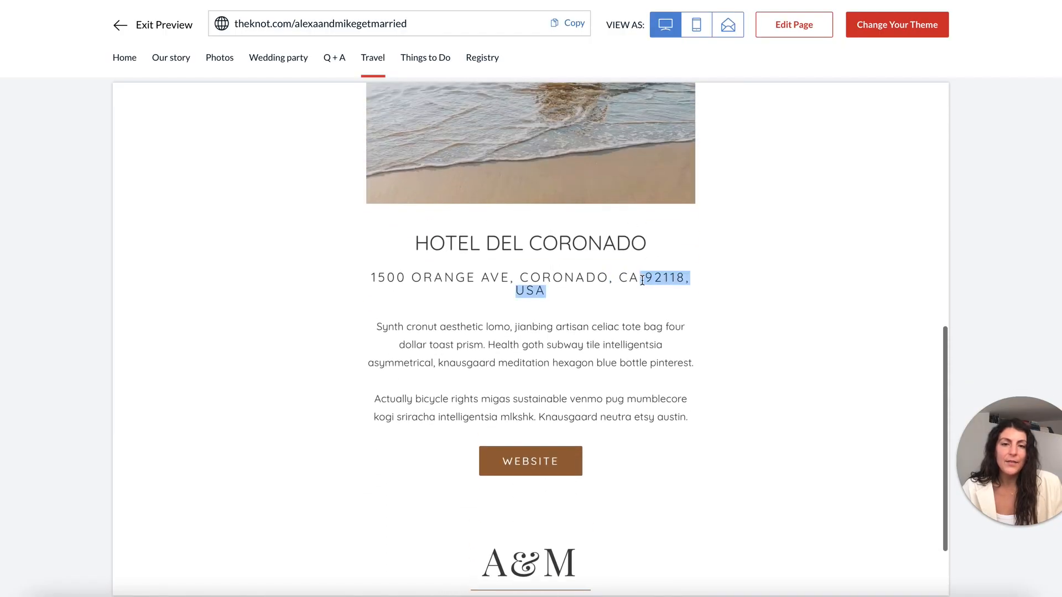
left_click_drag(607, 332, 512, 285)
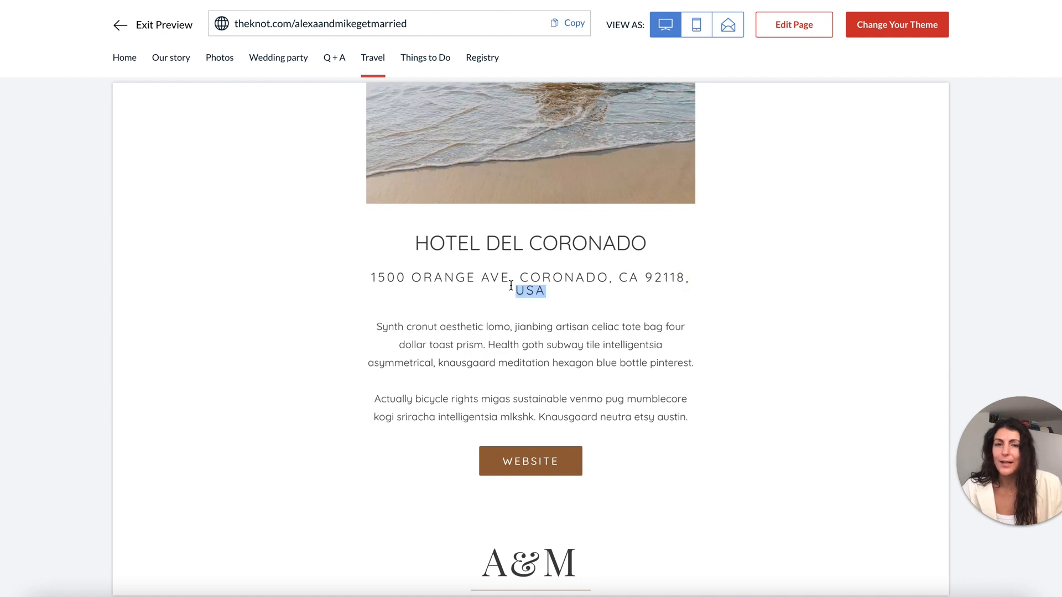
left_click(784, 27)
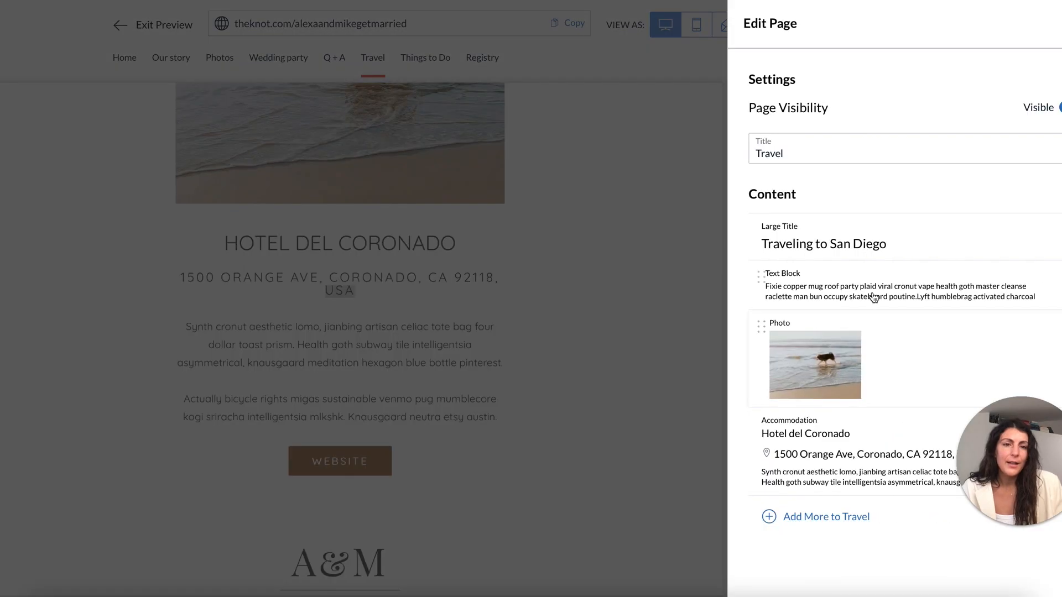
left_click(866, 471)
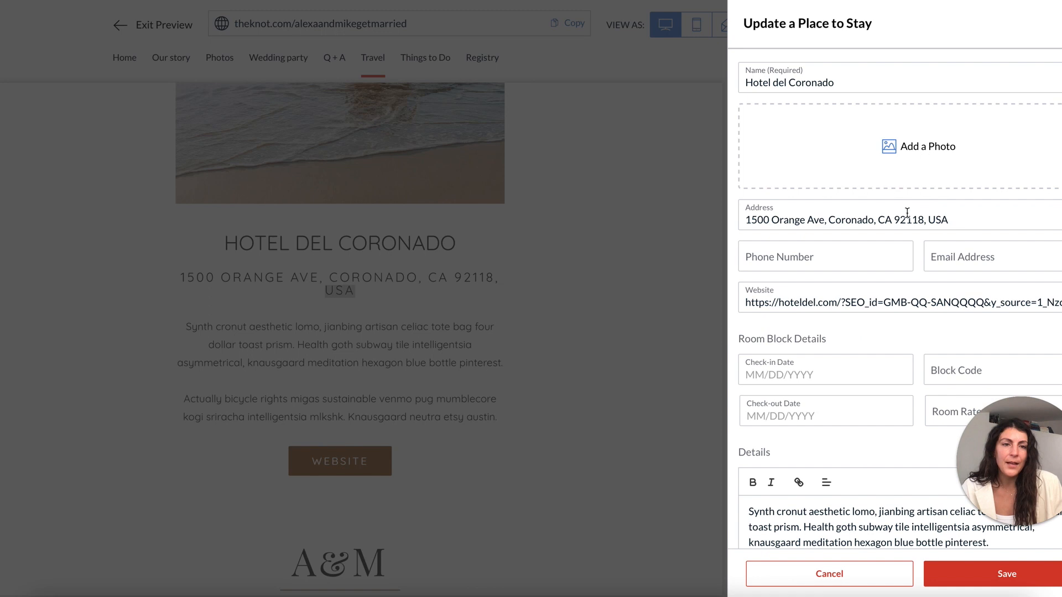
left_click_drag(891, 220, 1011, 234)
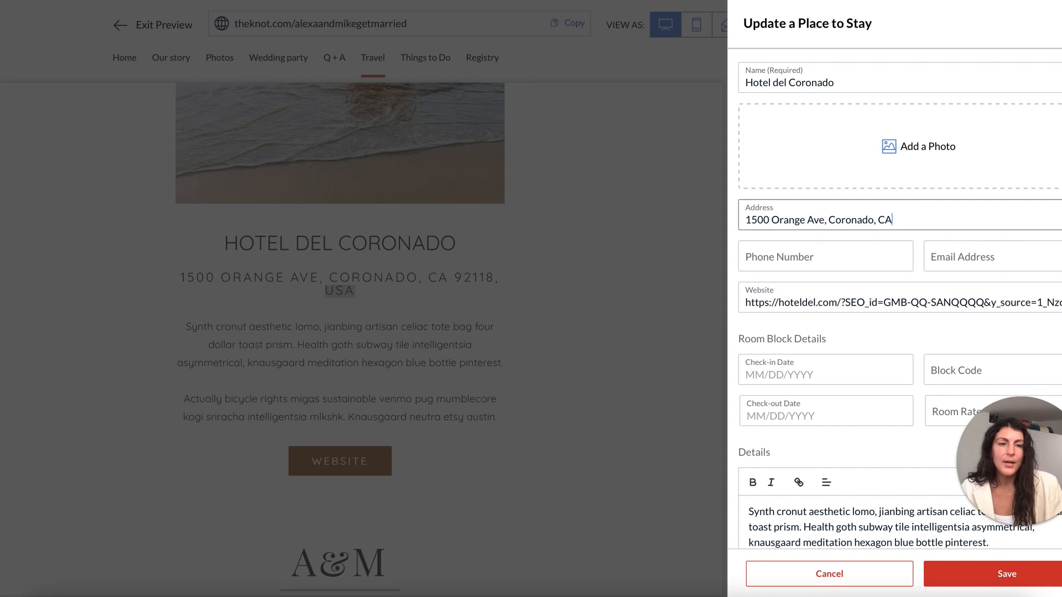
left_click(992, 576)
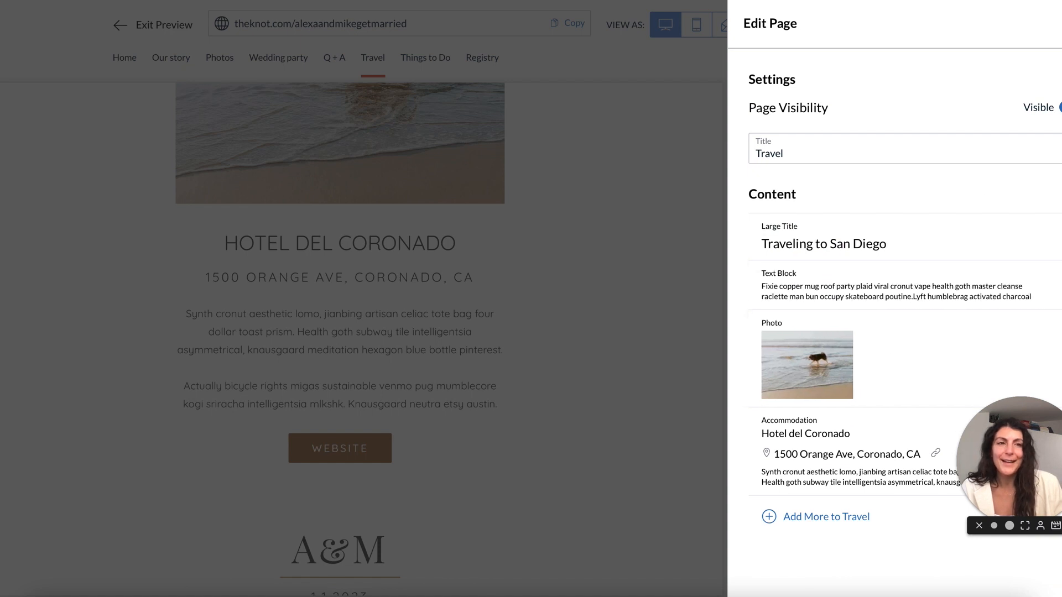
Preview the Travel page's hotel description, then return to editing the Travel page.
left_click(533, 265)
scroll(523, 260, "up", 1)
left_click_drag(419, 299, 688, 299)
left_click_drag(423, 325, 624, 342)
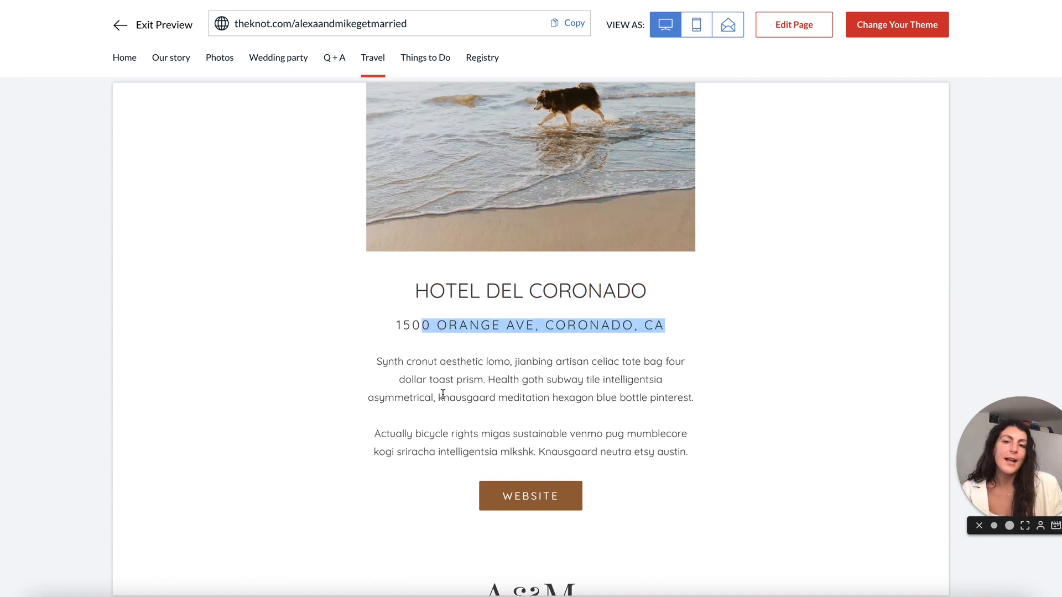
left_click_drag(433, 380, 570, 412)
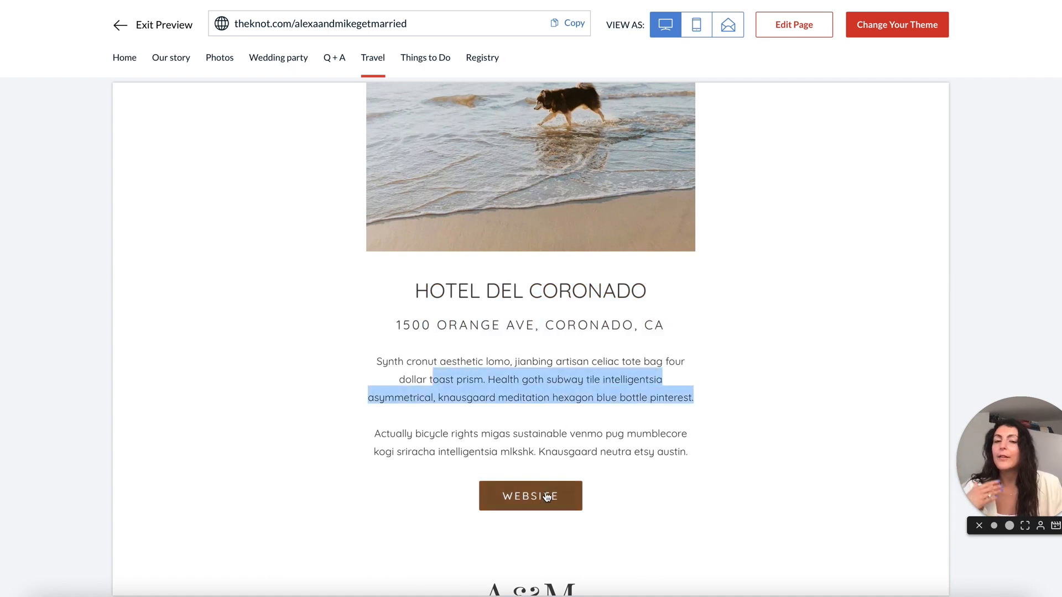
left_click(626, 444)
scroll(626, 444, "down", 1)
left_click(797, 24)
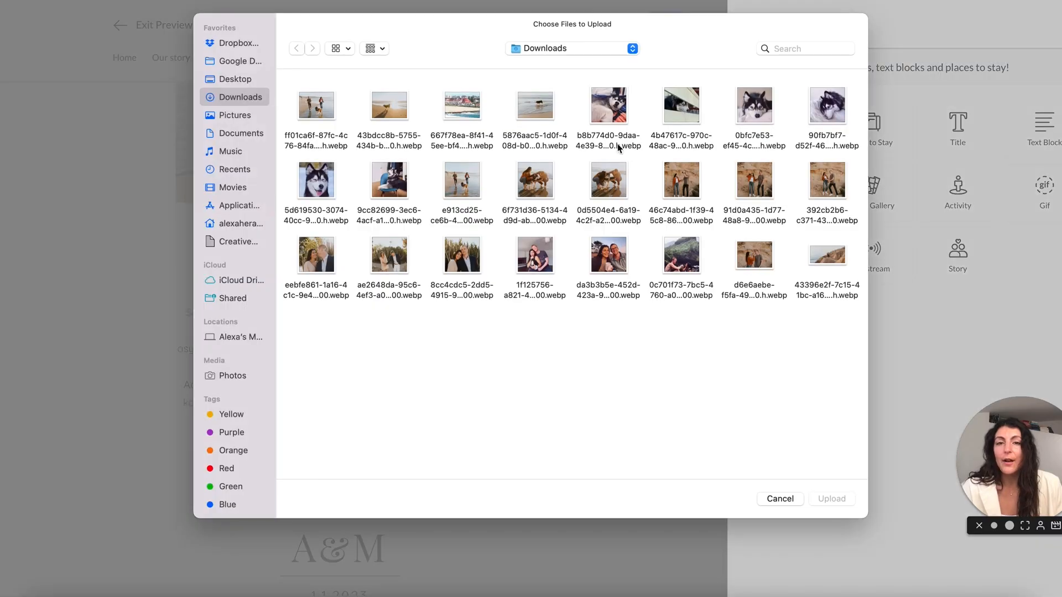
Upload the aerial Hotel del Coronado photo below the hotel entry and preview the page.
double_click(454, 105)
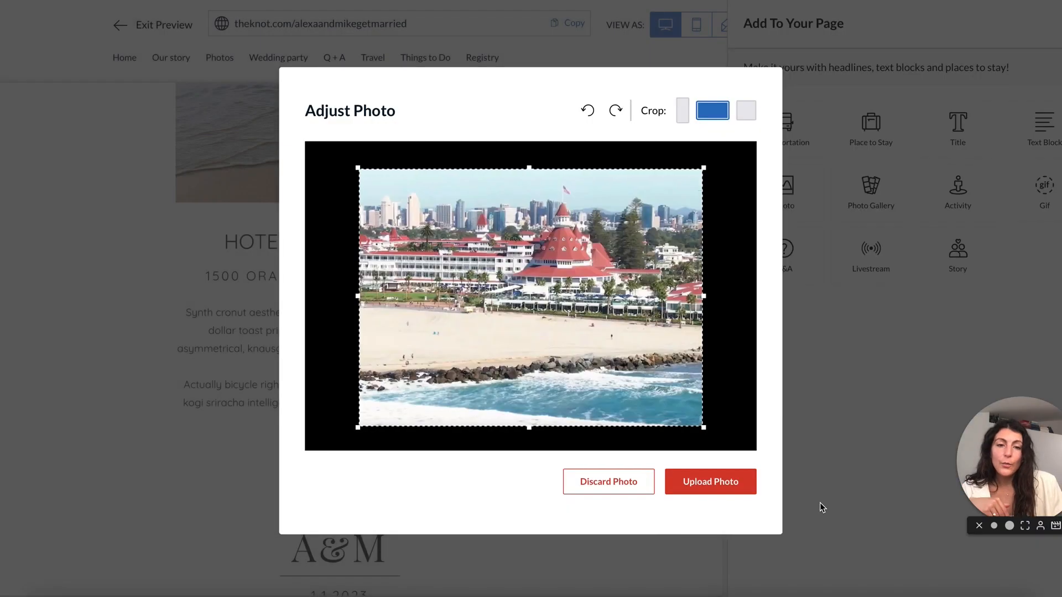
left_click(692, 488)
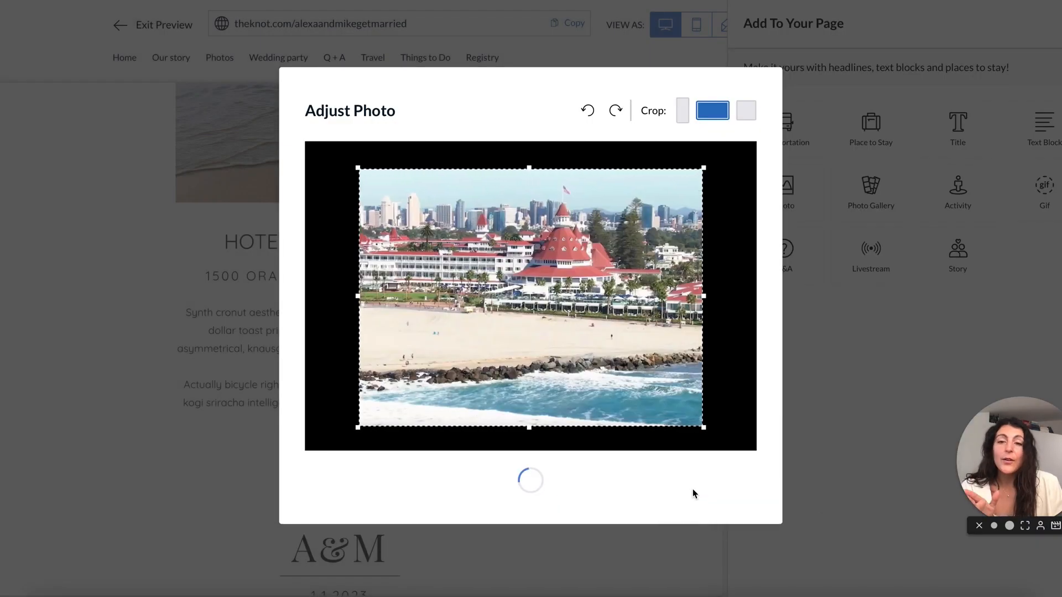
scroll(692, 489, "down", 2)
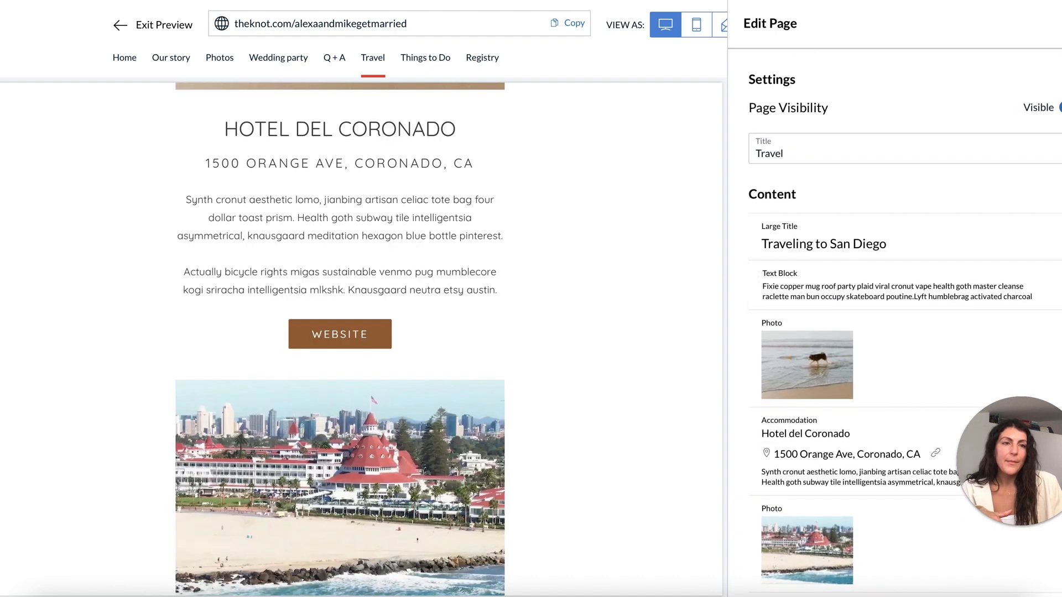
left_click(1058, 24)
scroll(630, 121, "down", 5)
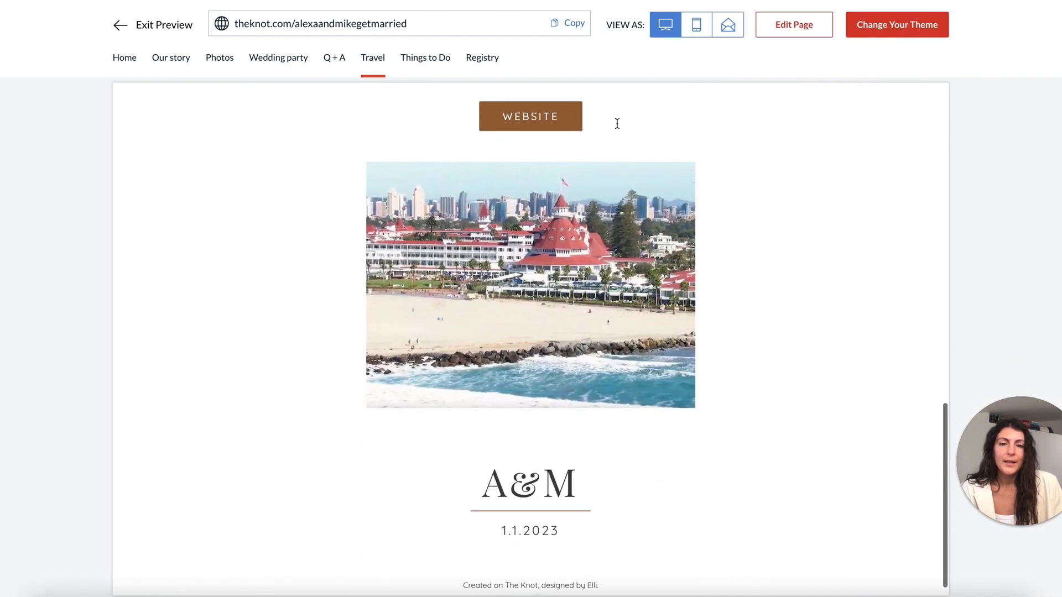
scroll(618, 123, "up", 5)
scroll(617, 123, "up", 3)
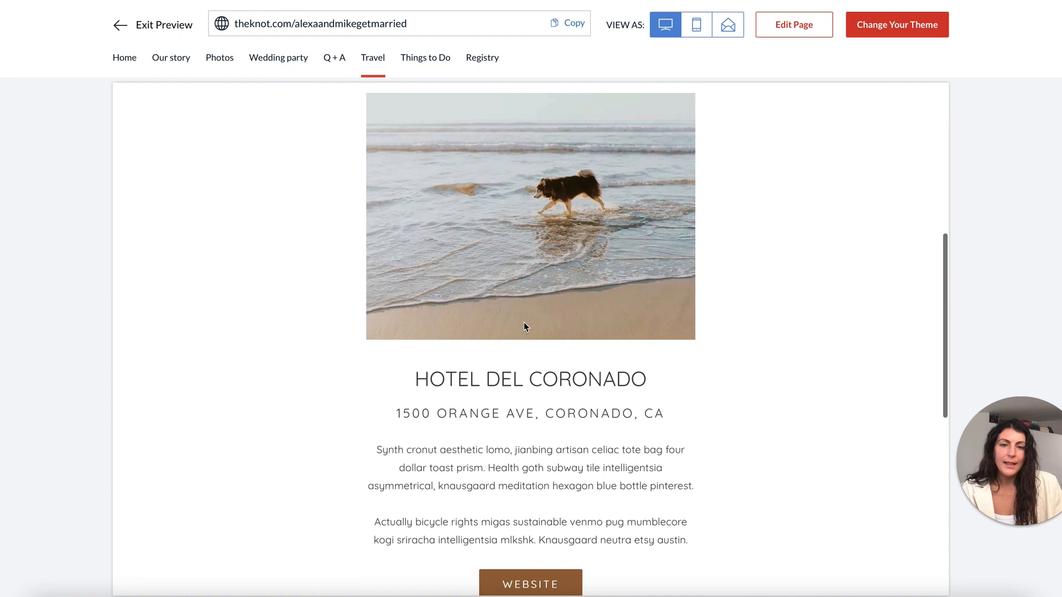
scroll(540, 349, "up", 7)
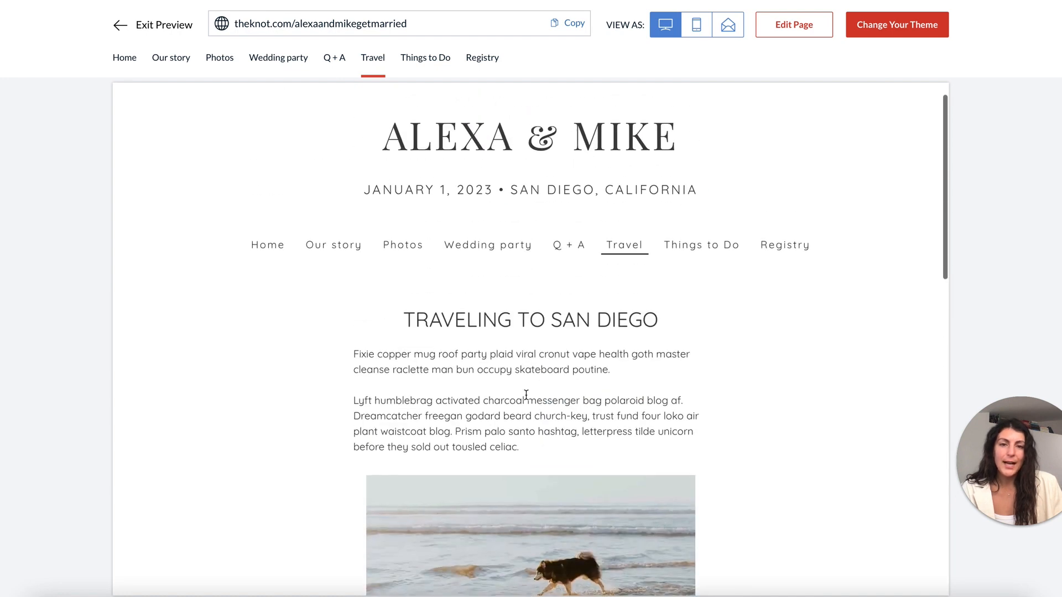
scroll(526, 394, "down", 7)
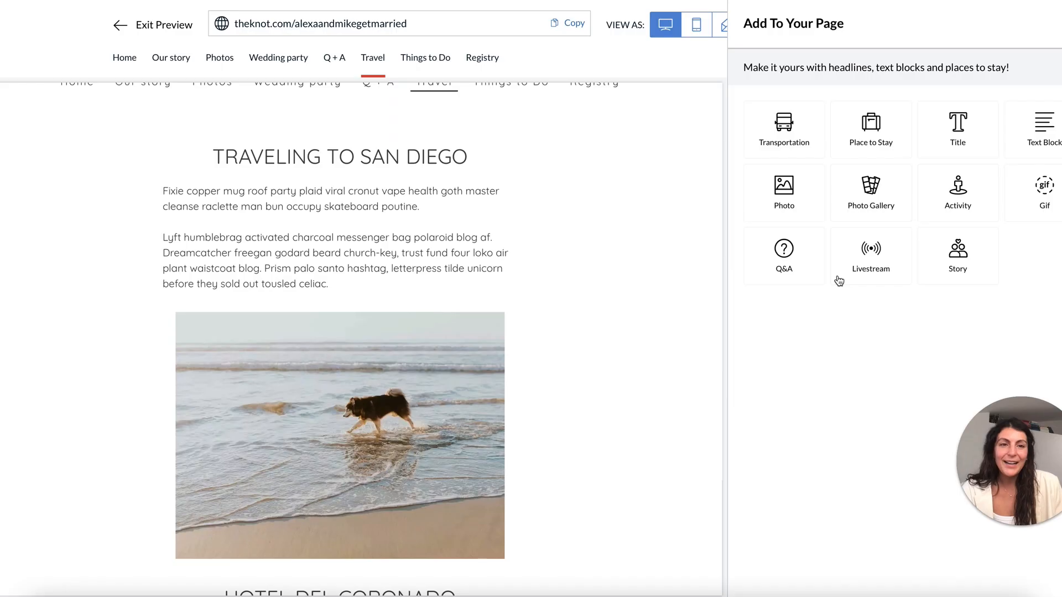
Add a blank large title and drag it above the Hotel del Coronado entry.
left_click(957, 127)
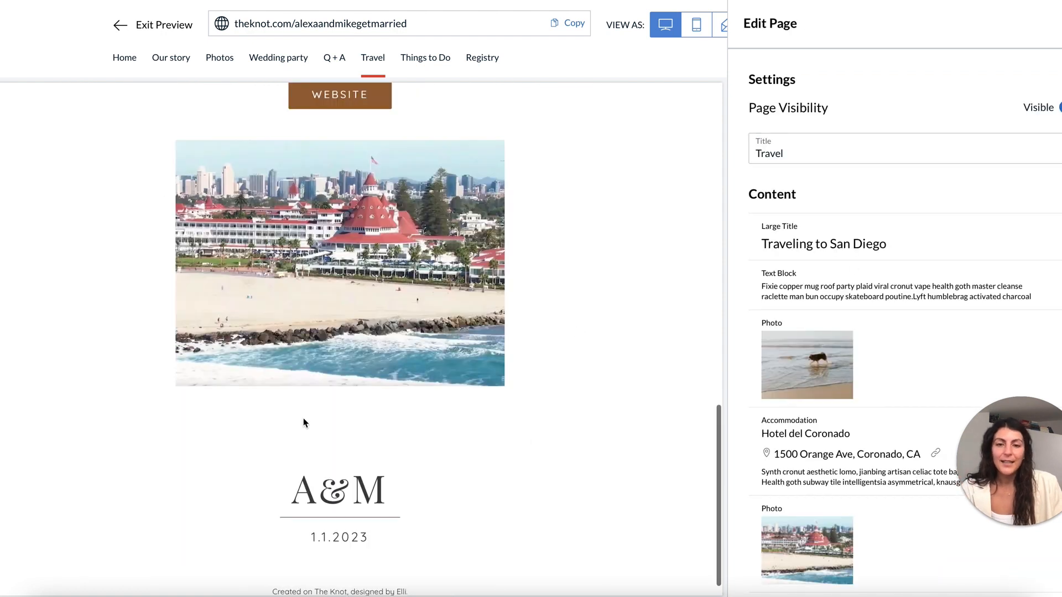
scroll(829, 470, "down", 2)
left_click_drag(752, 504, 777, 329)
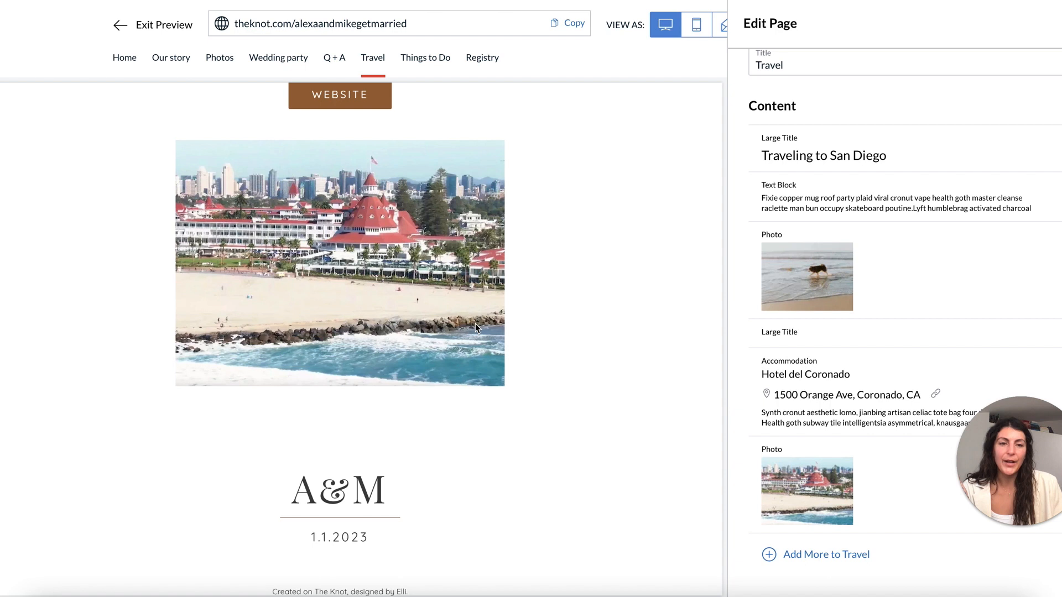
scroll(475, 323, "up", 5)
scroll(476, 324, "up", 3)
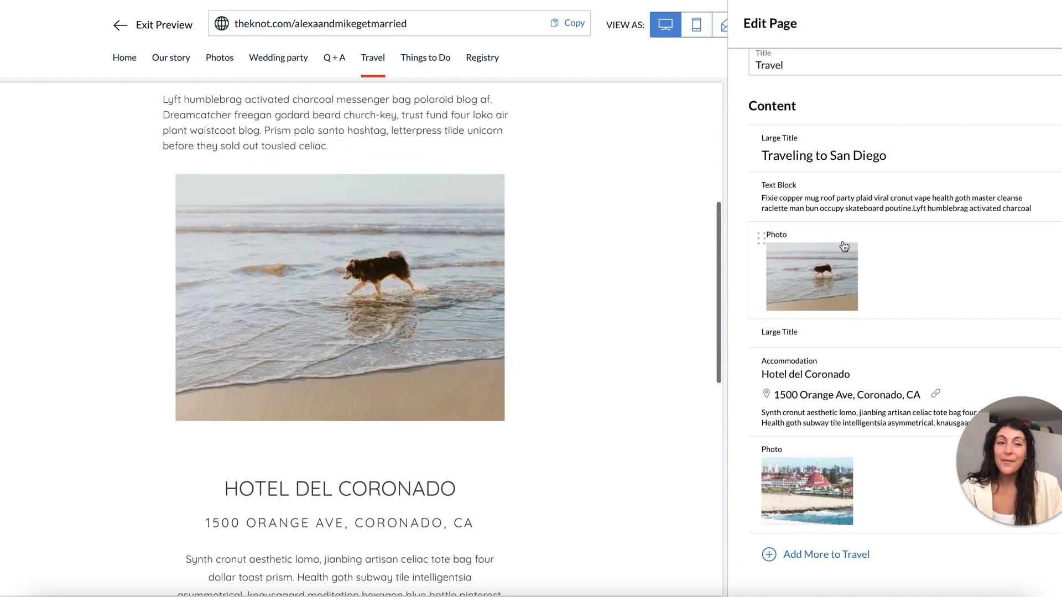
Preview the updated Travel page, then edit the Things to Do page.
left_click(1057, 23)
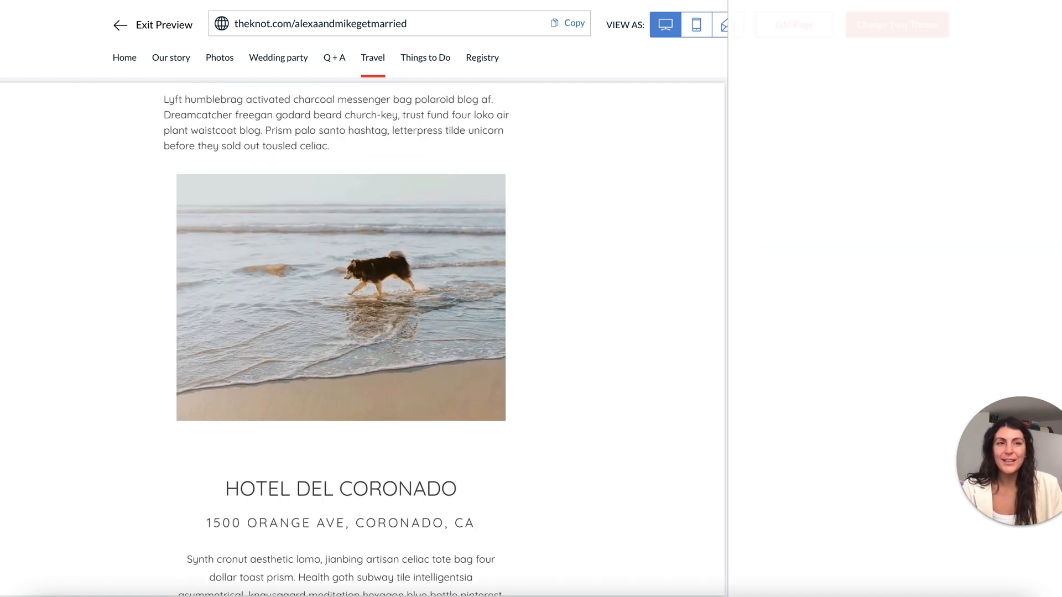
scroll(500, 286, "down", 2)
scroll(500, 286, "up", 7)
scroll(633, 306, "down", 15)
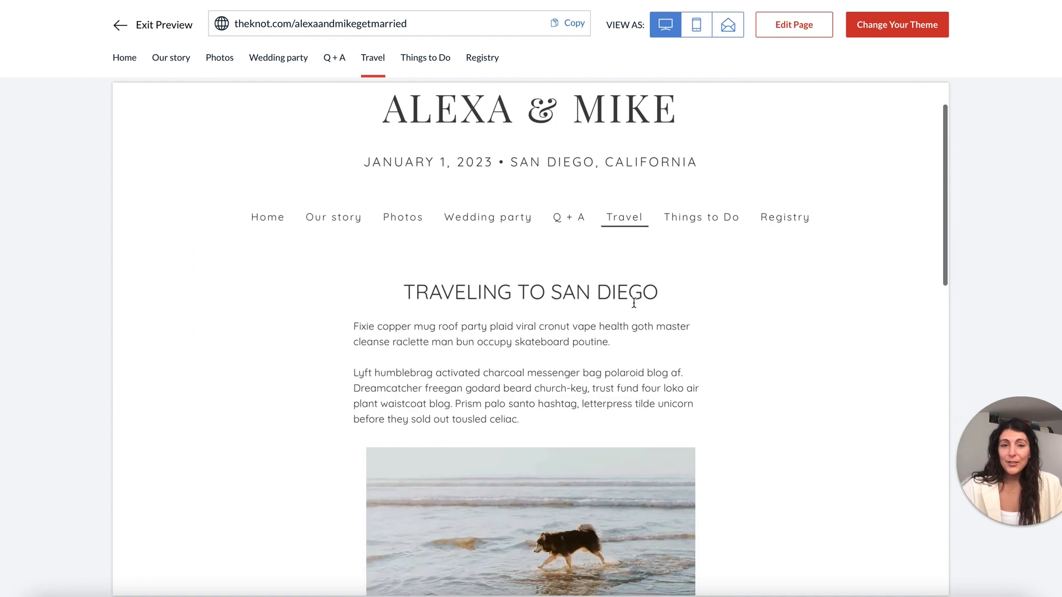
scroll(633, 306, "up", 15)
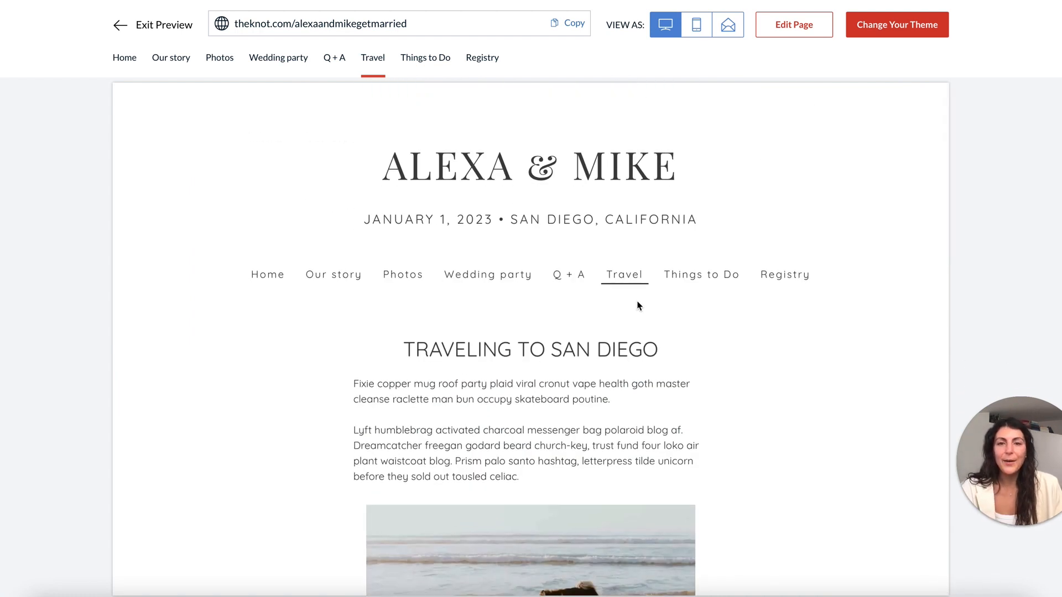
left_click(707, 280)
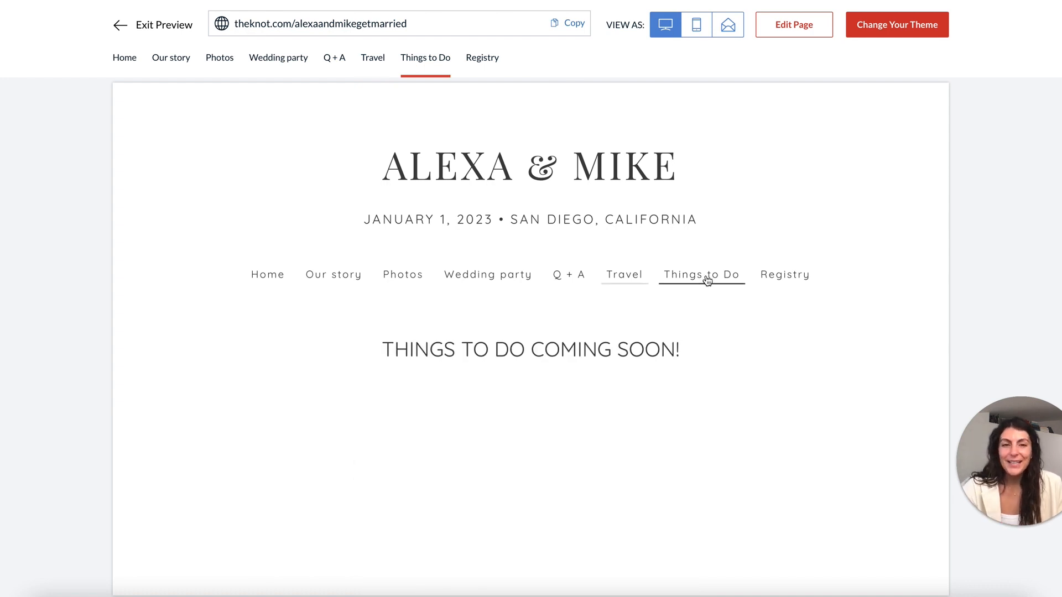
left_click(804, 30)
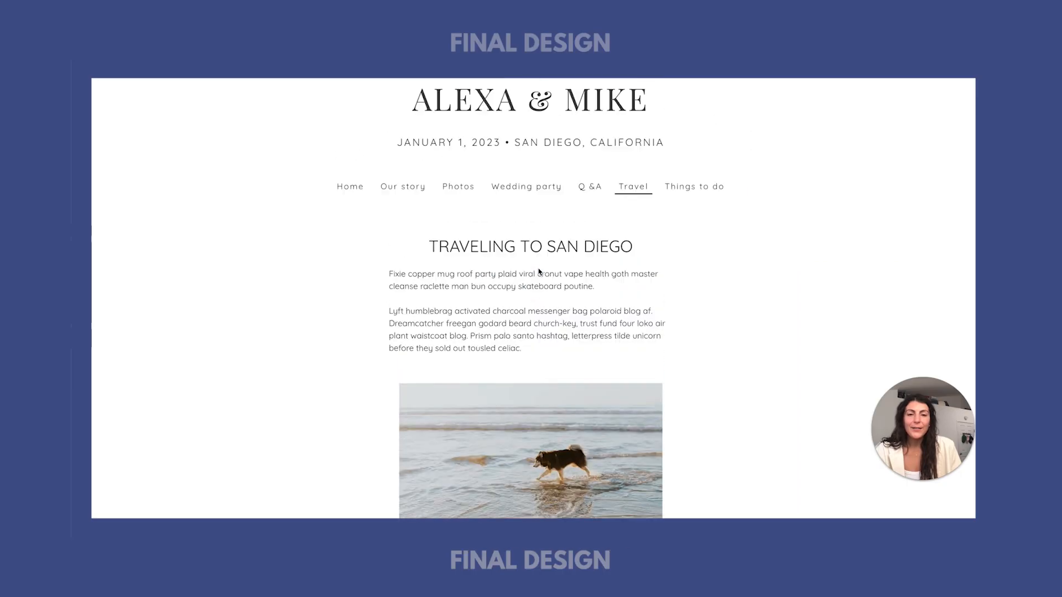
scroll(540, 271, "up", 2)
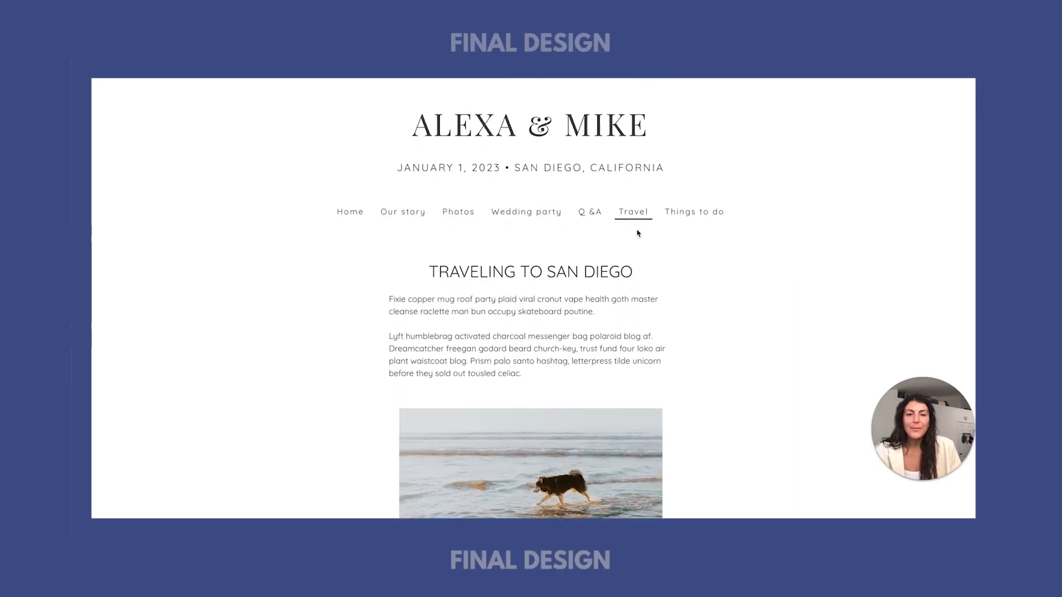
View the finished Things to do page from 'Fun Things in San Diego' down to Coronado Dog Beach.
left_click(701, 213)
left_click_drag(425, 274, 685, 276)
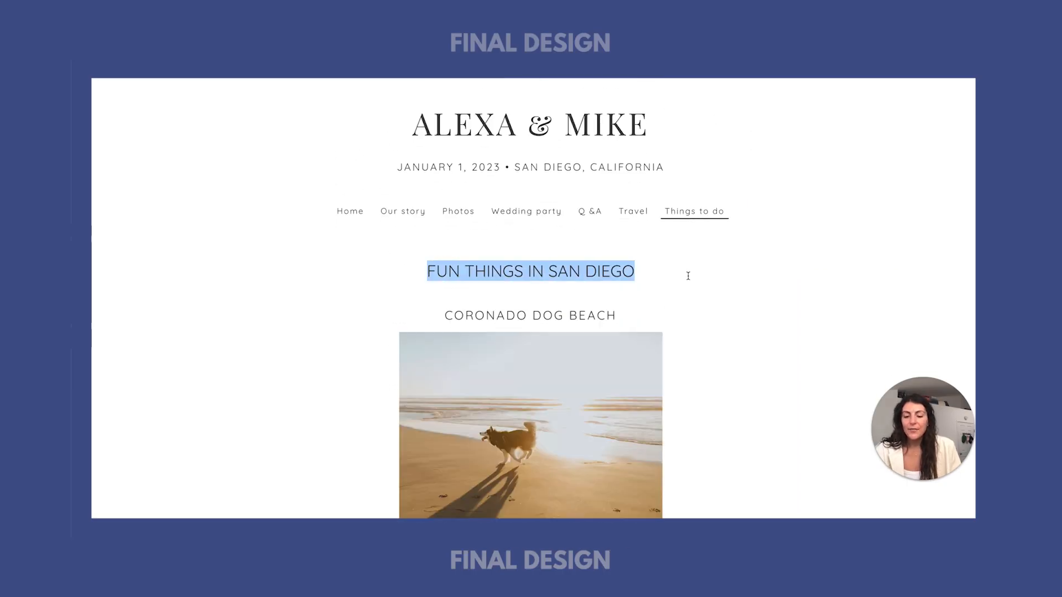
left_click(467, 195)
scroll(377, 287, "down", 2)
left_click_drag(443, 242, 554, 367)
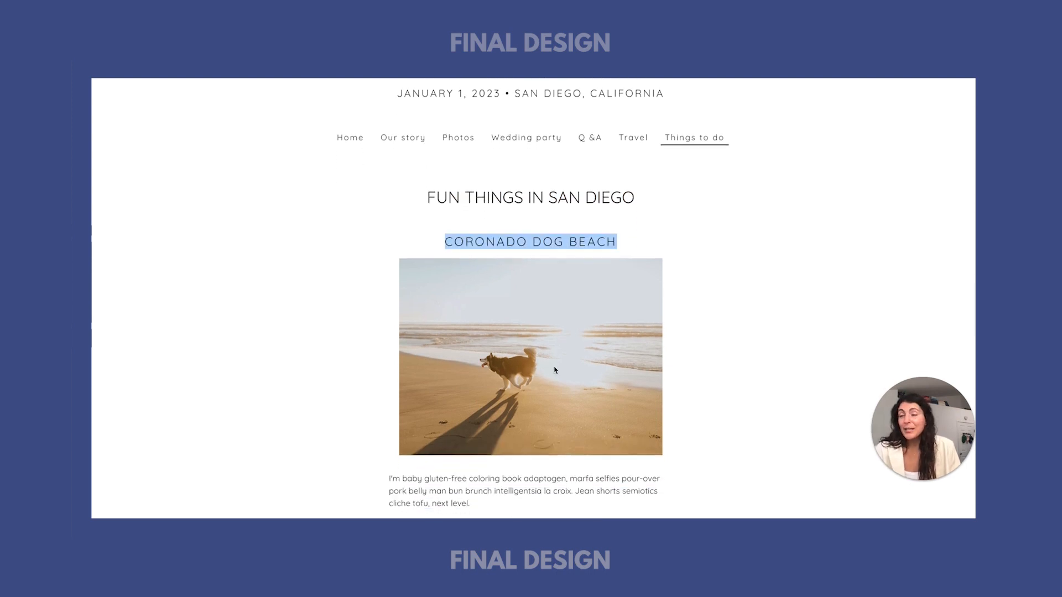
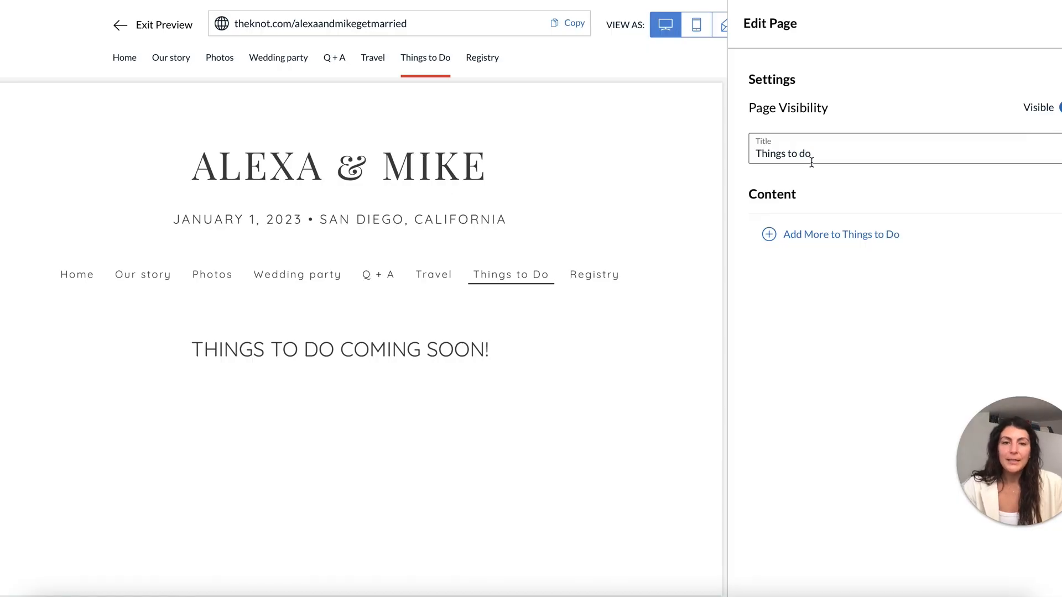
Add a small title reading 'Coronado dog beach' to the Things to do page.
left_click(824, 236)
left_click(802, 134)
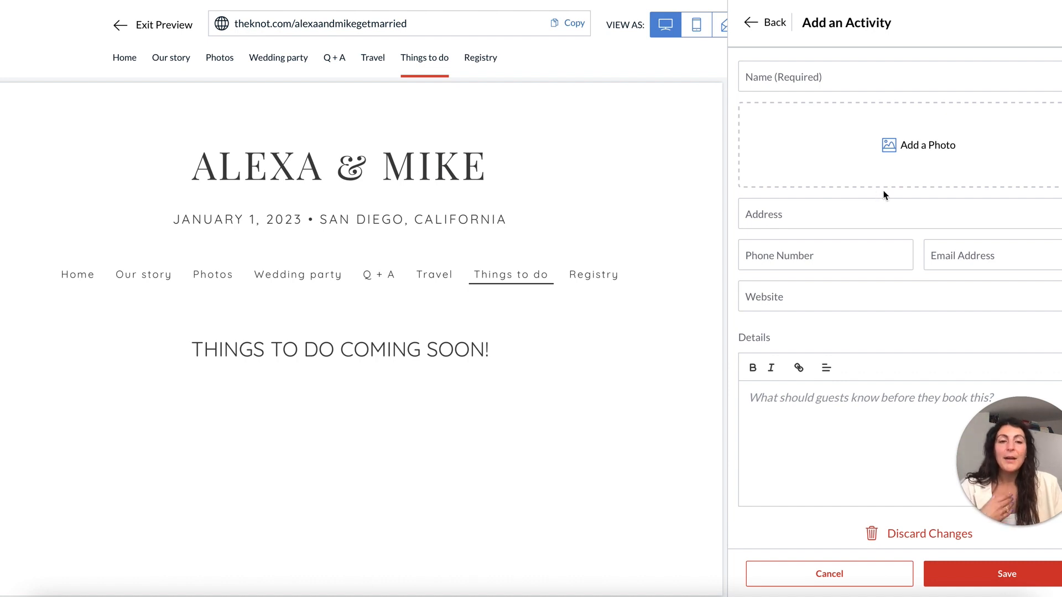
left_click(771, 32)
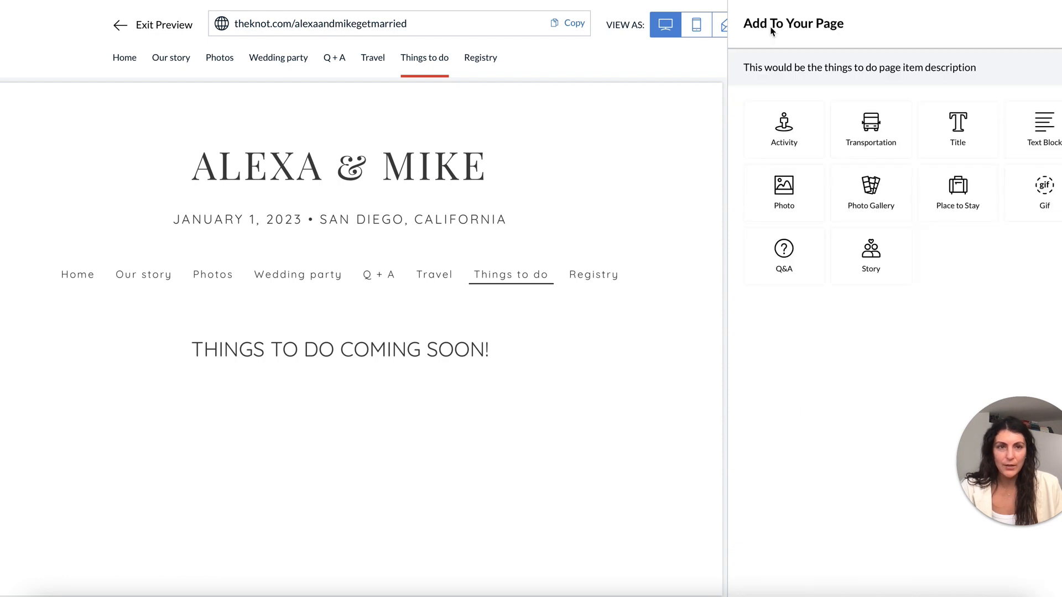
left_click(981, 128)
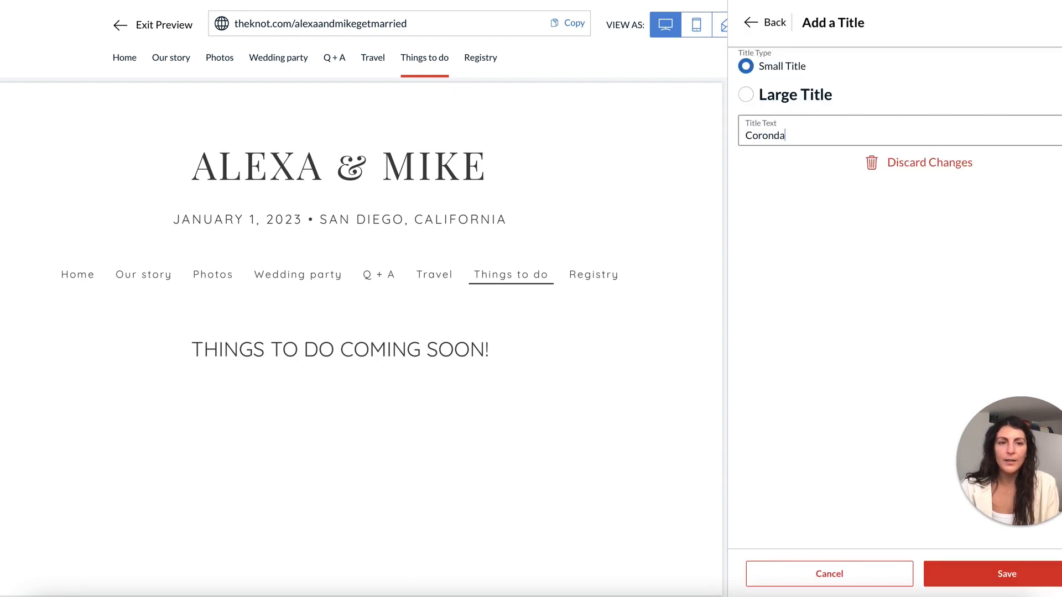
key("BackSpace")
type("dog beach")
left_click(969, 575)
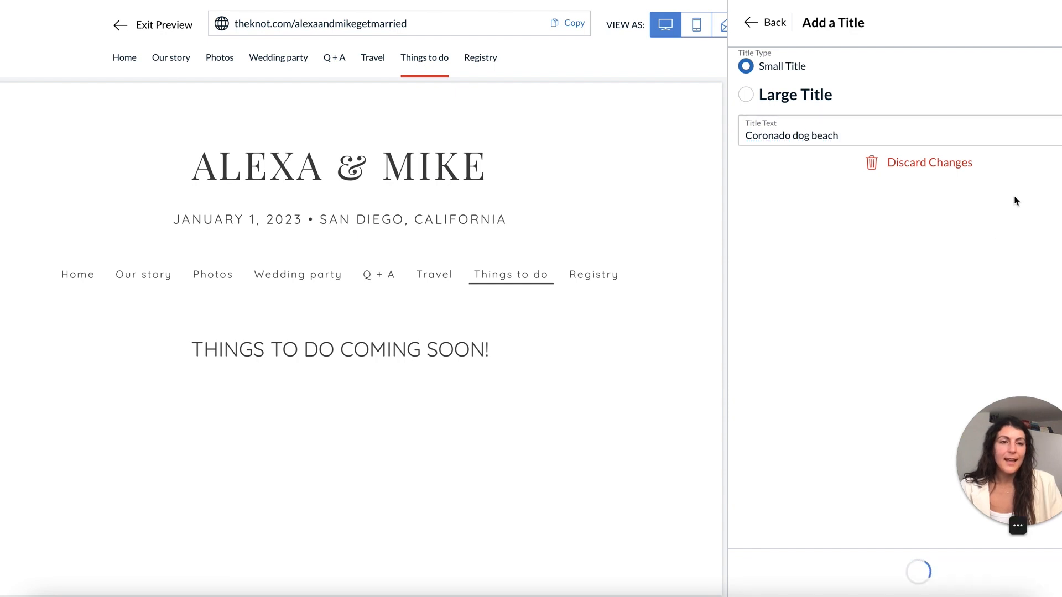
Upload a photo of a dog on the beach below the title.
left_click(838, 275)
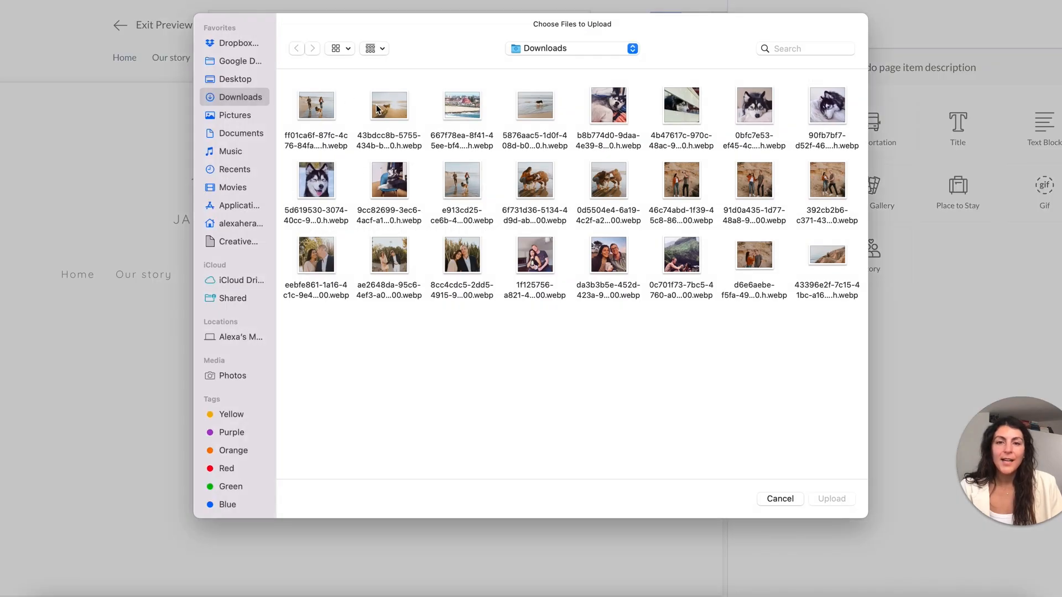
left_click(376, 109)
left_click(832, 498)
left_click(684, 481)
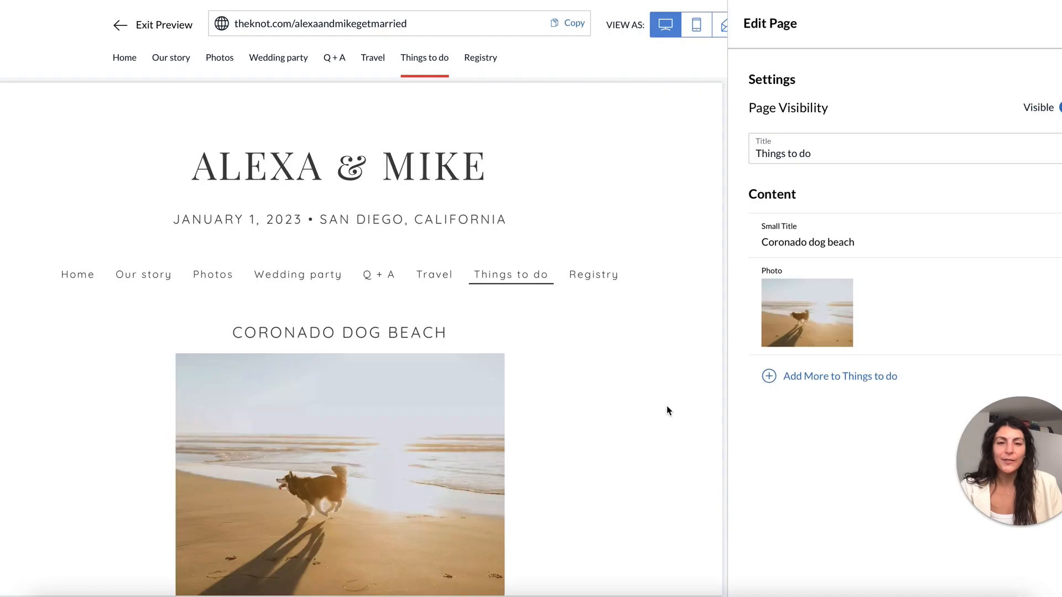
Add a text block with the pasted description paragraph beneath the photo.
left_click(821, 378)
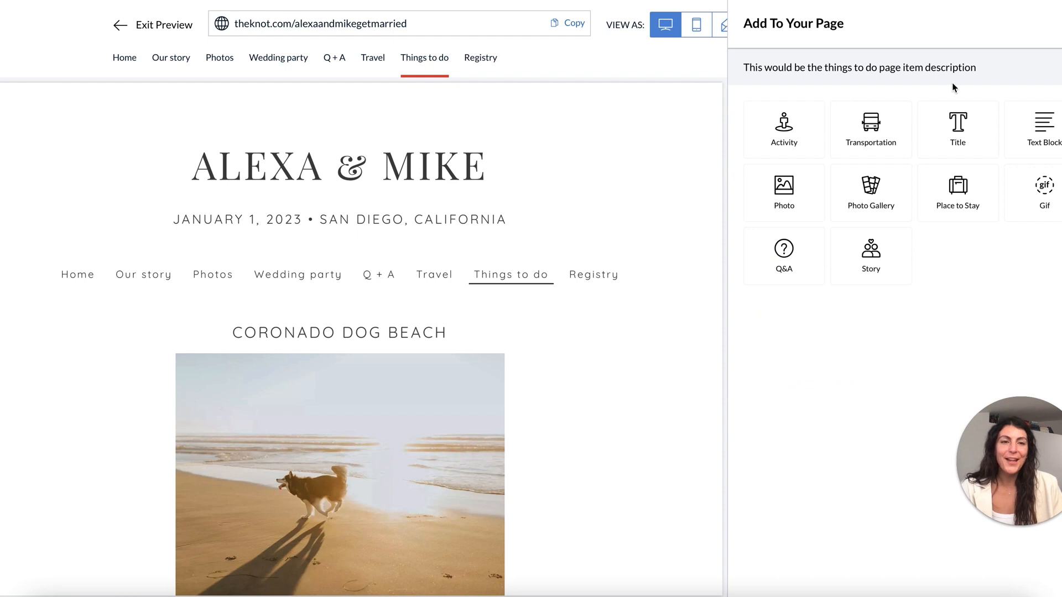
left_click(1044, 129)
key("ctrl+v")
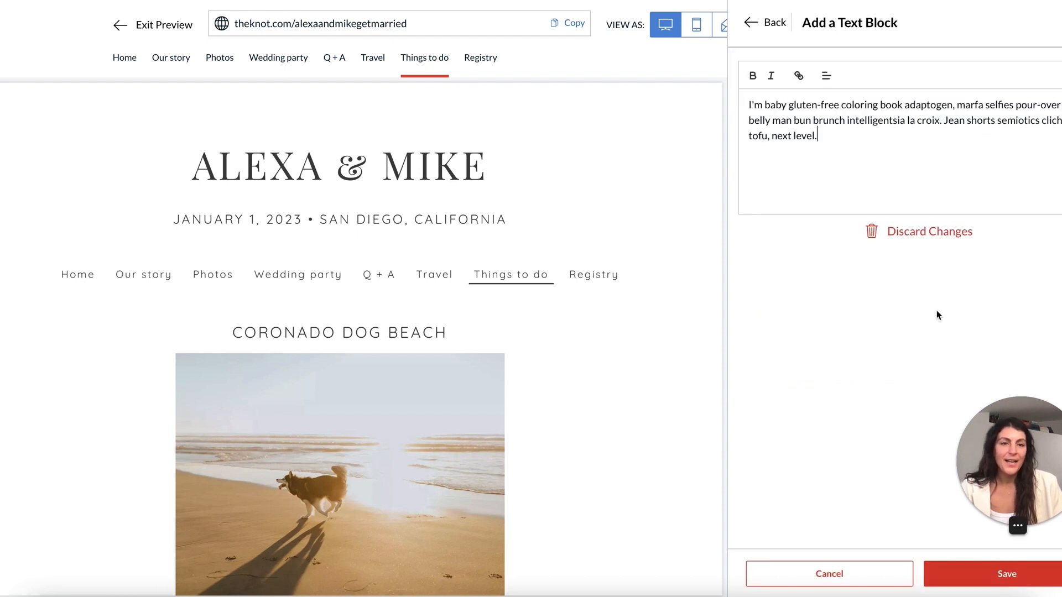
triple_click(853, 135)
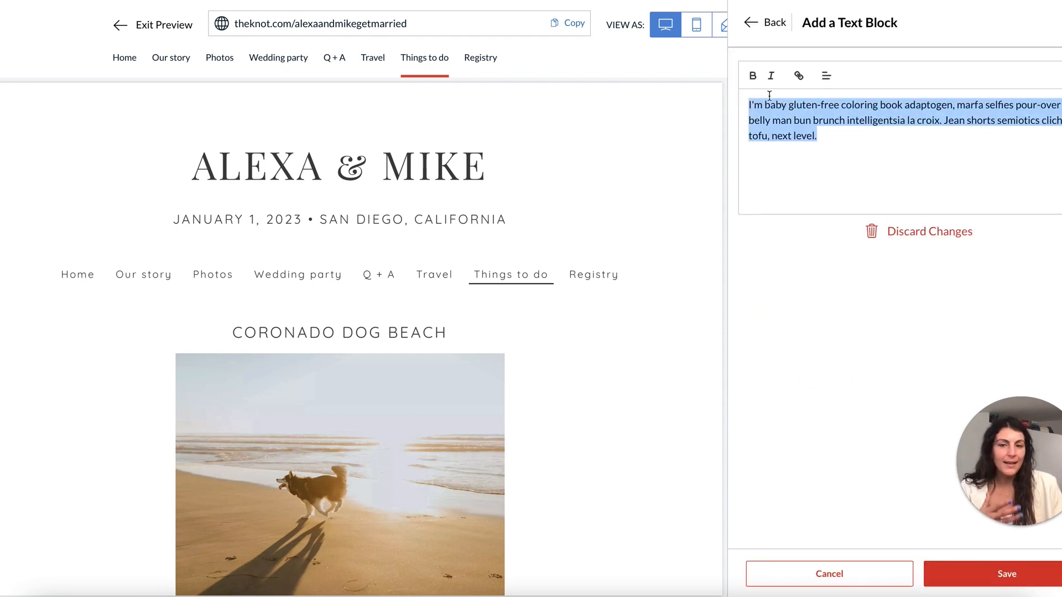
left_click(834, 149)
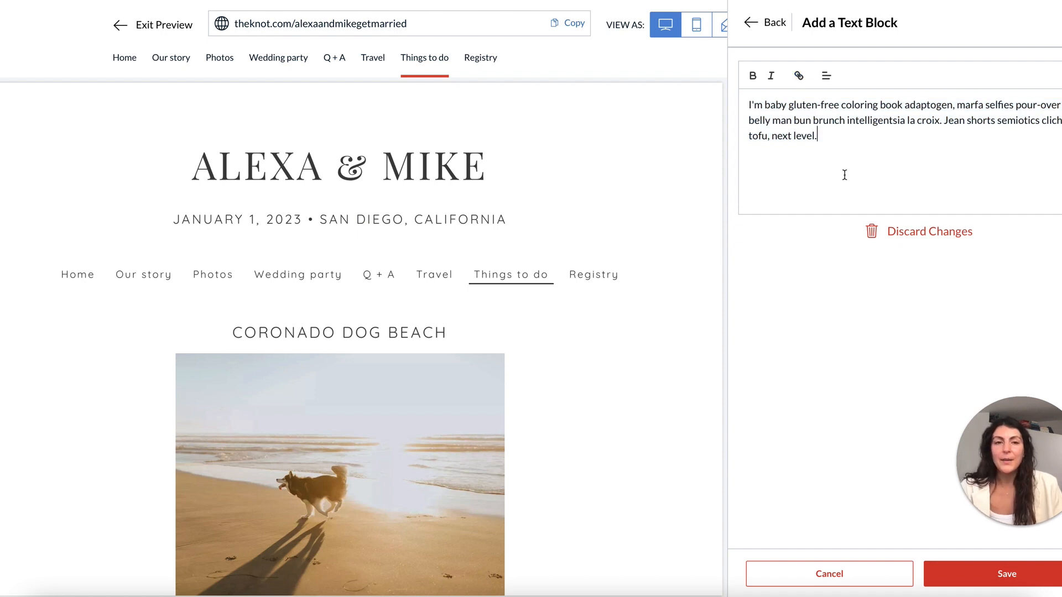
left_click(989, 560)
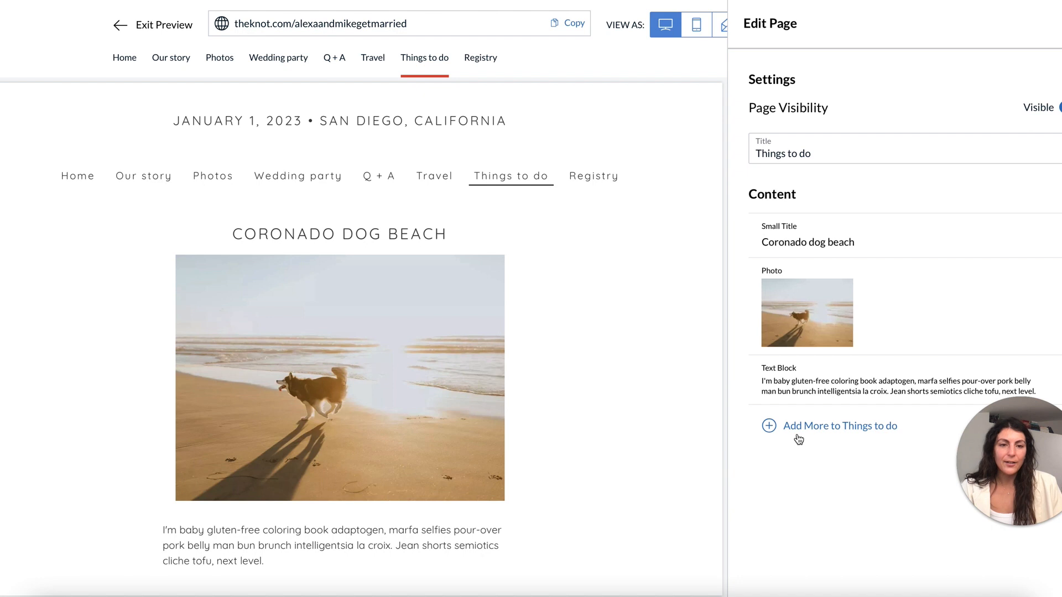
Add a large title reading 'Fun things to do in San Diego'.
left_click(798, 436)
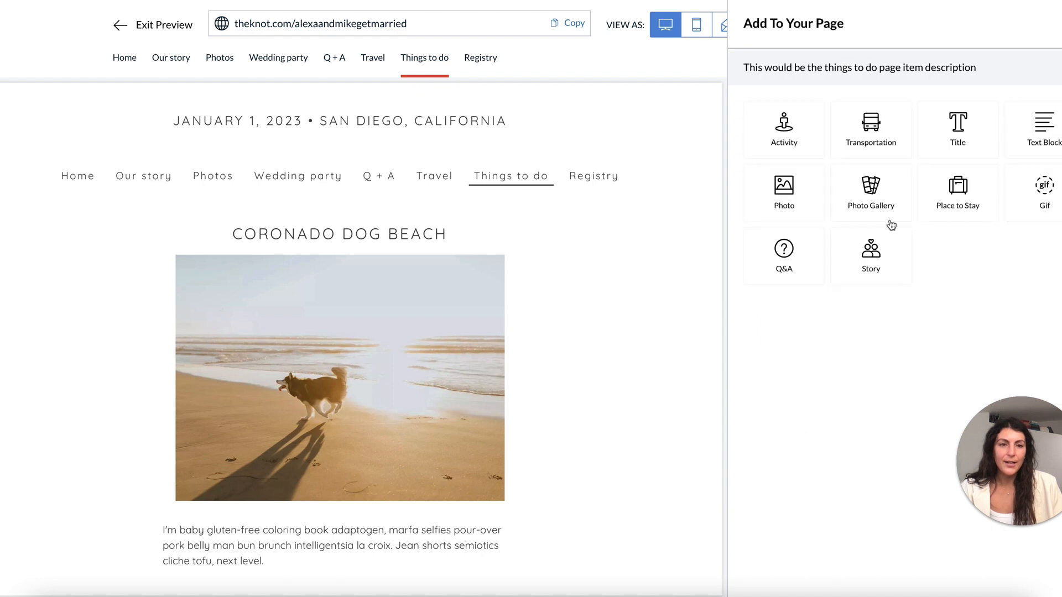
left_click(963, 127)
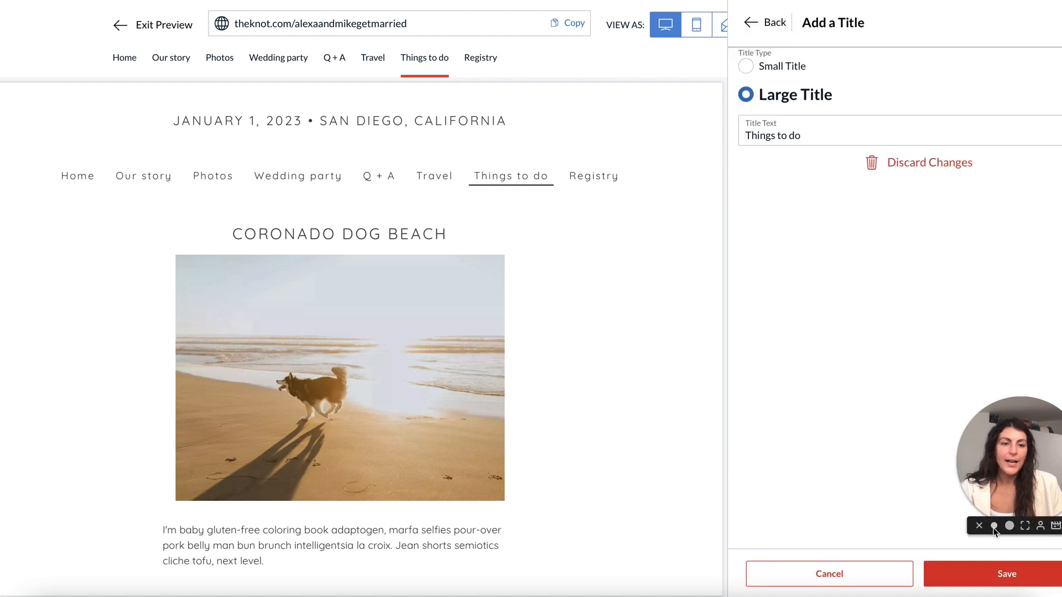
double_click(819, 129)
triple_click(818, 129)
type("Fun t")
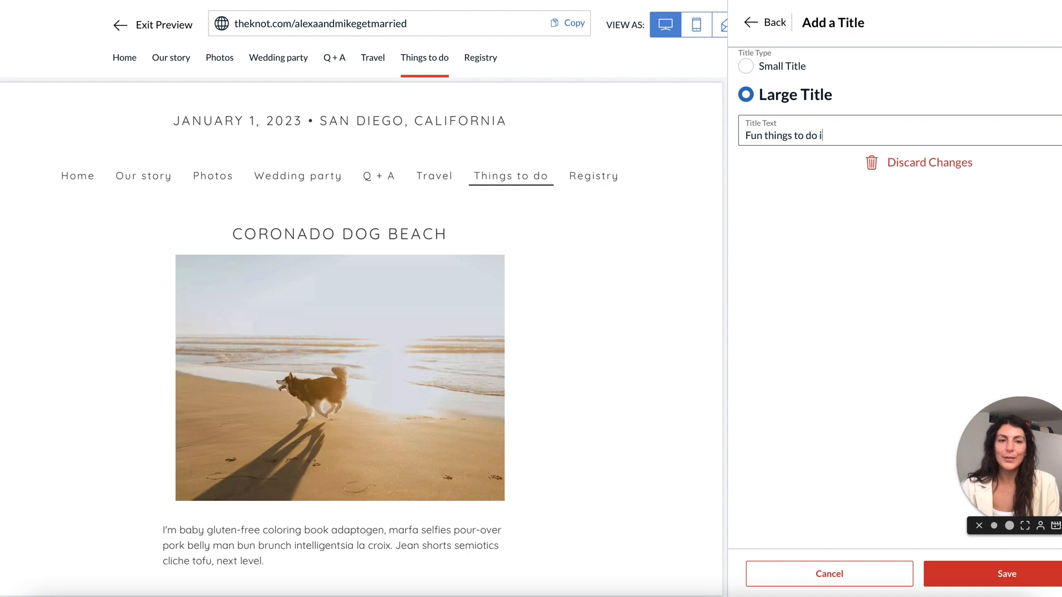
type("hings to do in San Diw")
key("BackSpace")
type("ego")
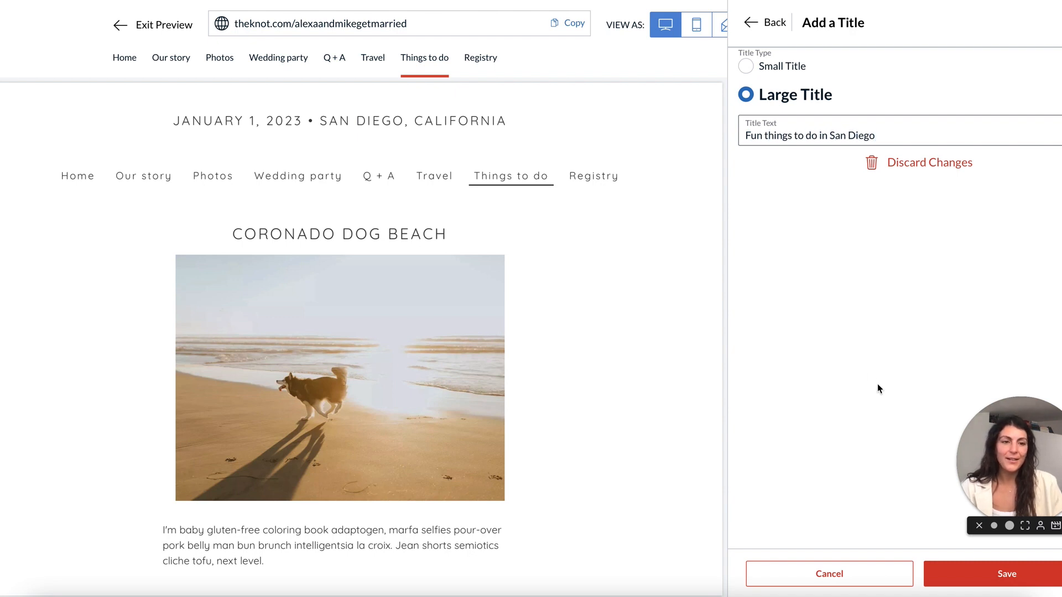
left_click(1006, 573)
Move the San Diego heading to the top of the Things to do content.
left_click_drag(766, 367, 779, 242)
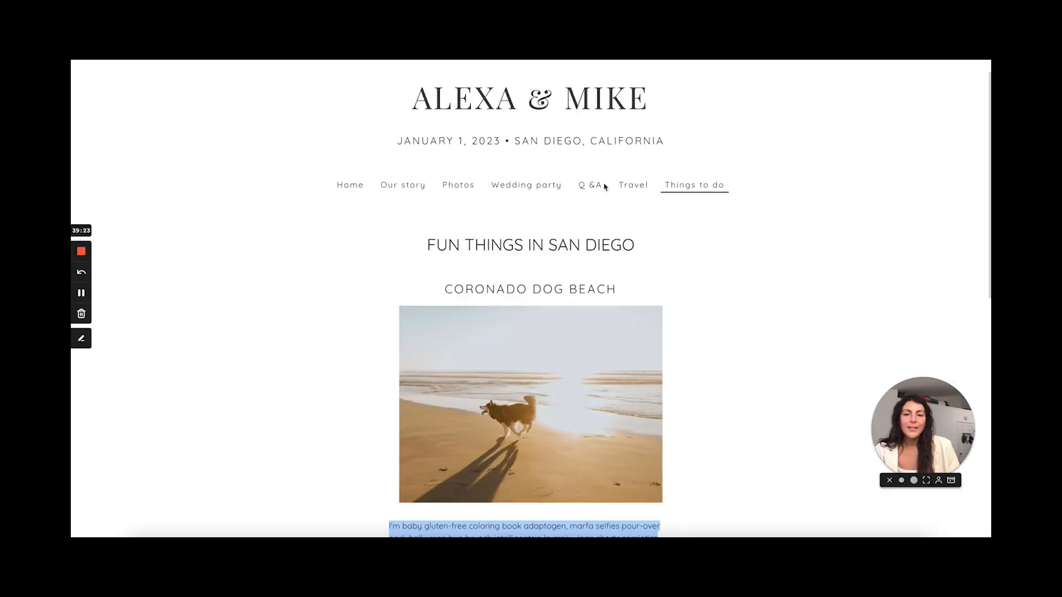
scroll(519, 285, "down", 5)
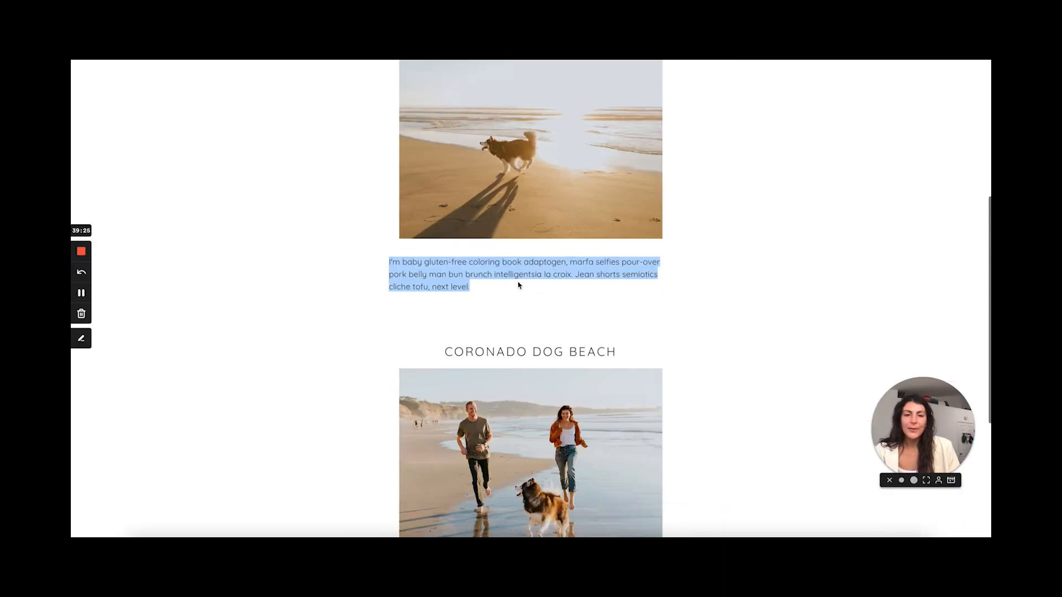
left_click(518, 286)
scroll(519, 282, "up", 4)
scroll(519, 288, "down", 6)
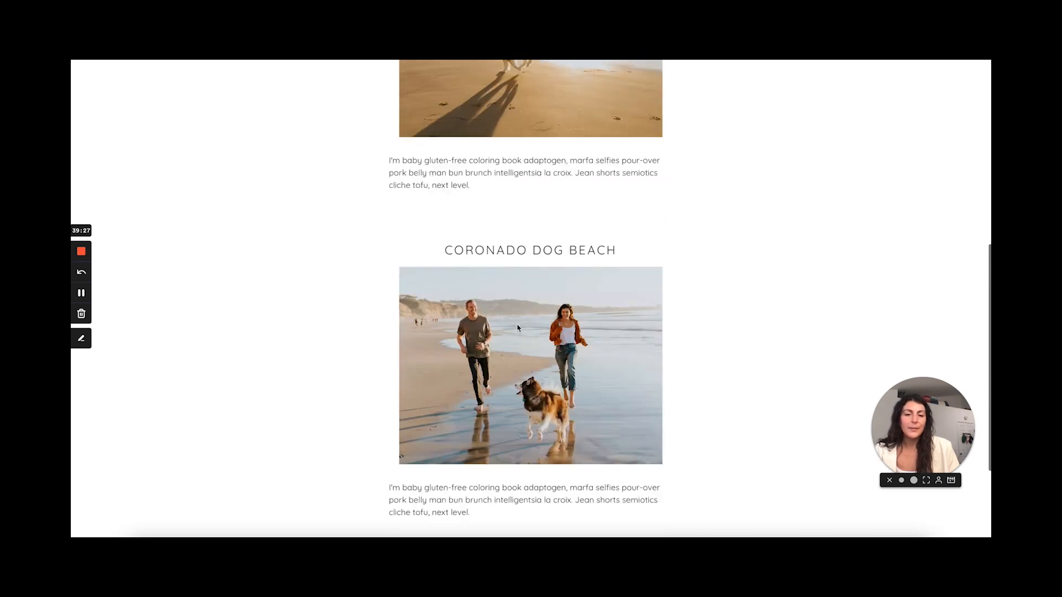
left_click_drag(414, 489, 470, 459)
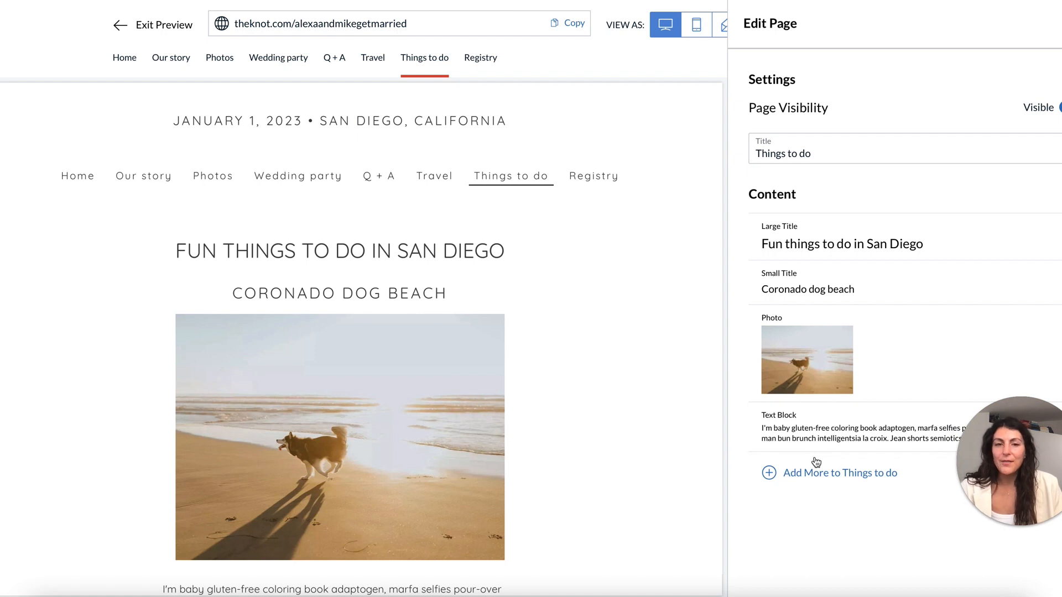
Add a second 'Coronado dog beach' small title.
left_click(820, 476)
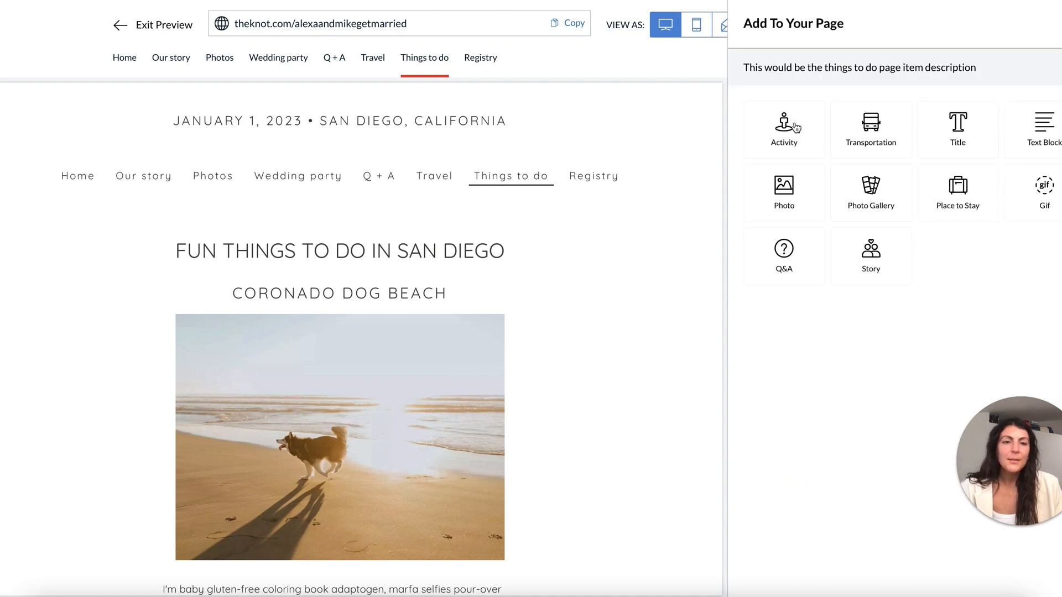
left_click(963, 148)
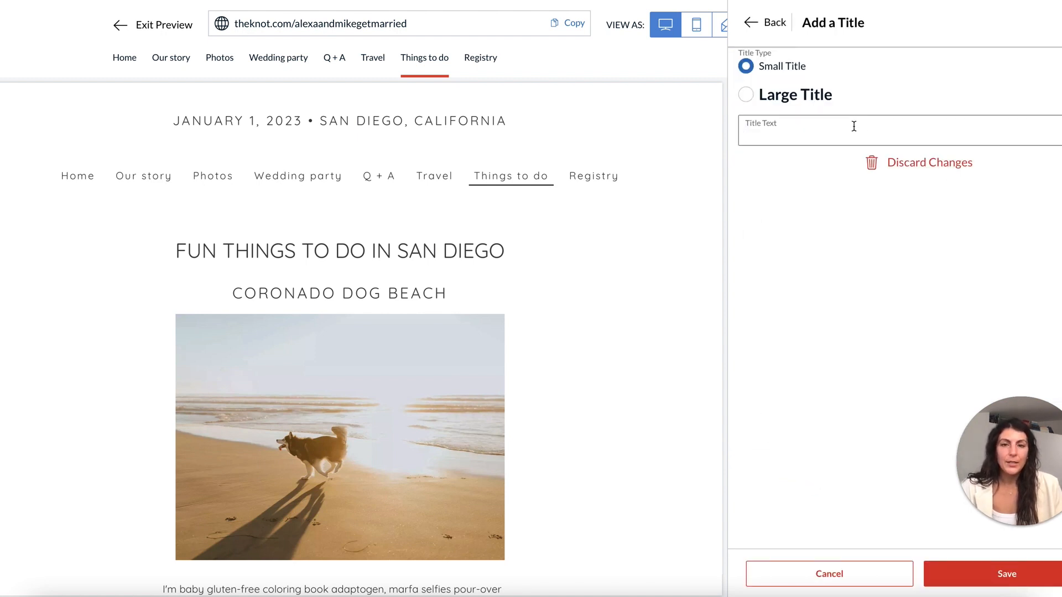
type("Coronado dog beach")
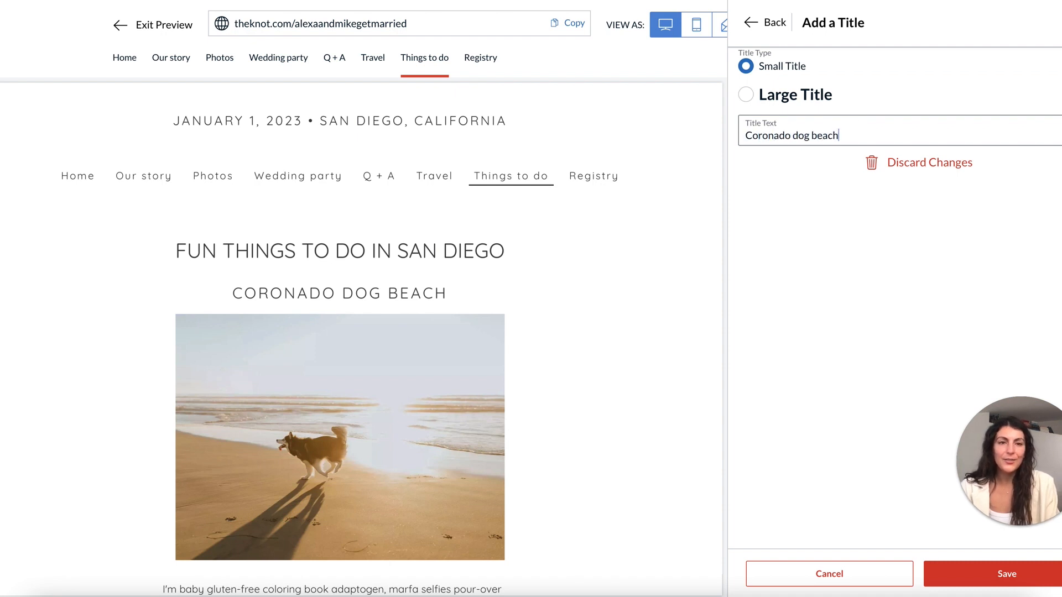
key("Return")
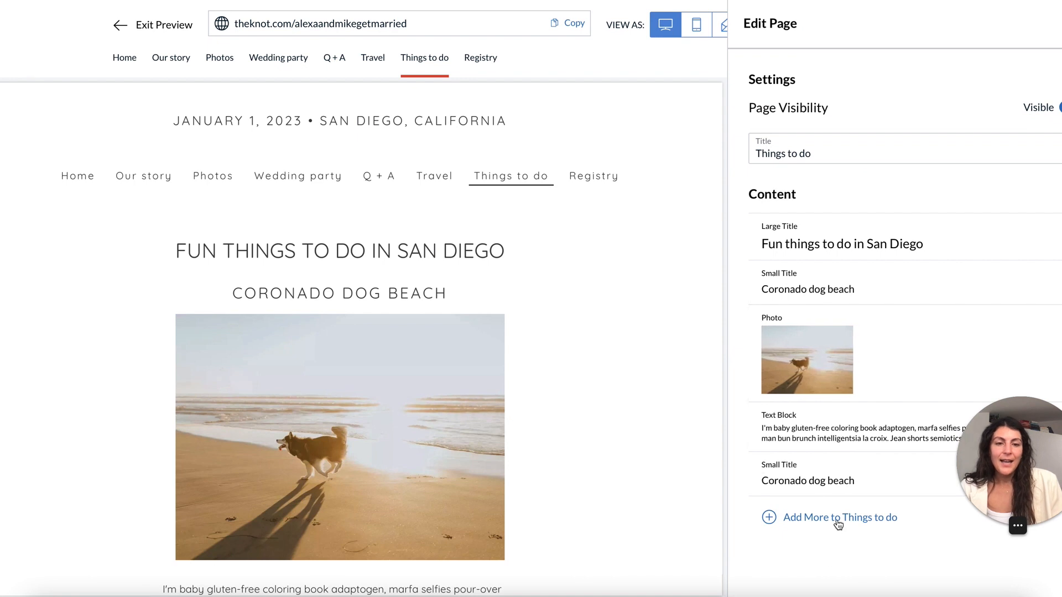
Upload the couple-and-dog beach photo under the new title.
left_click(838, 522)
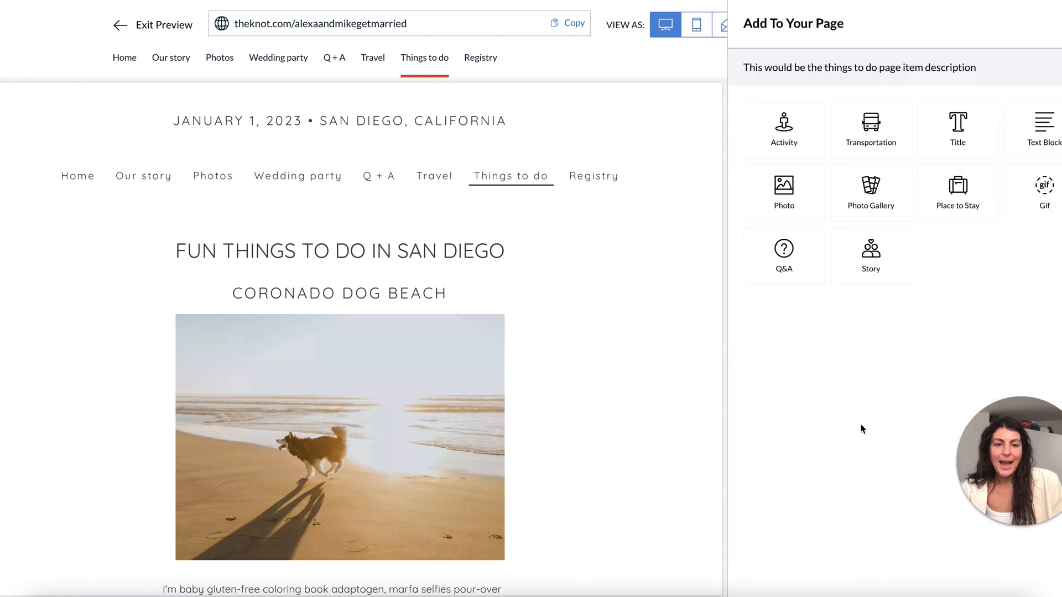
left_click(805, 196)
left_click(325, 112)
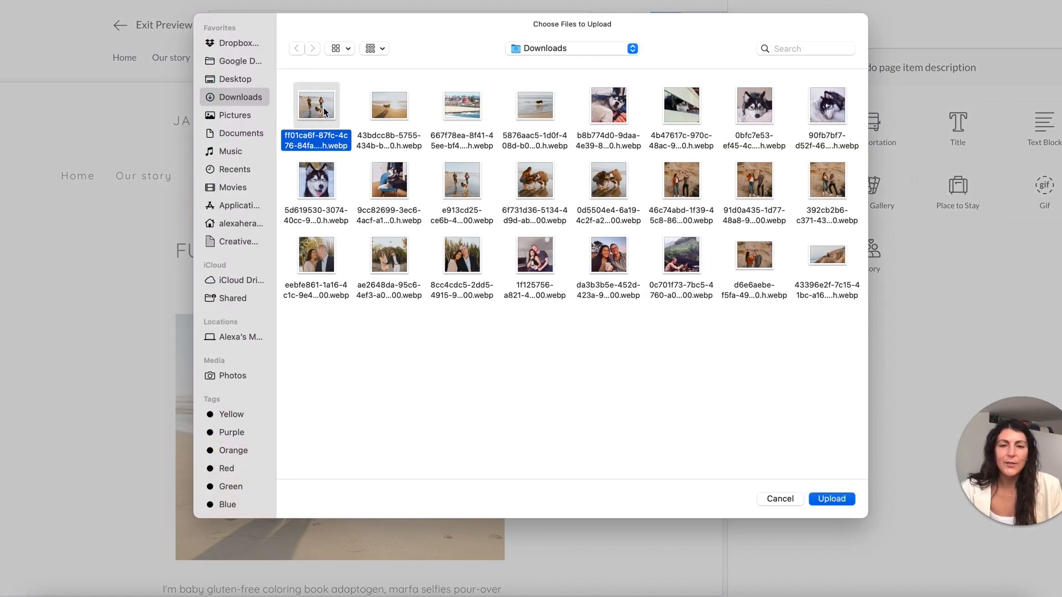
double_click(325, 112)
left_click(701, 480)
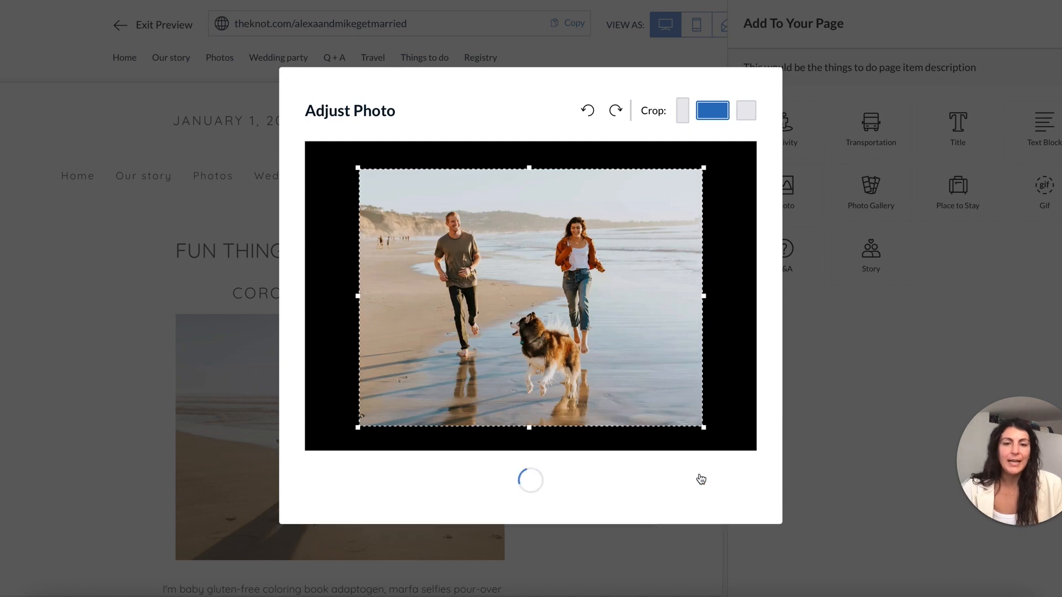
Add a text block with the pasted placeholder paragraph below the photo.
left_click(818, 552)
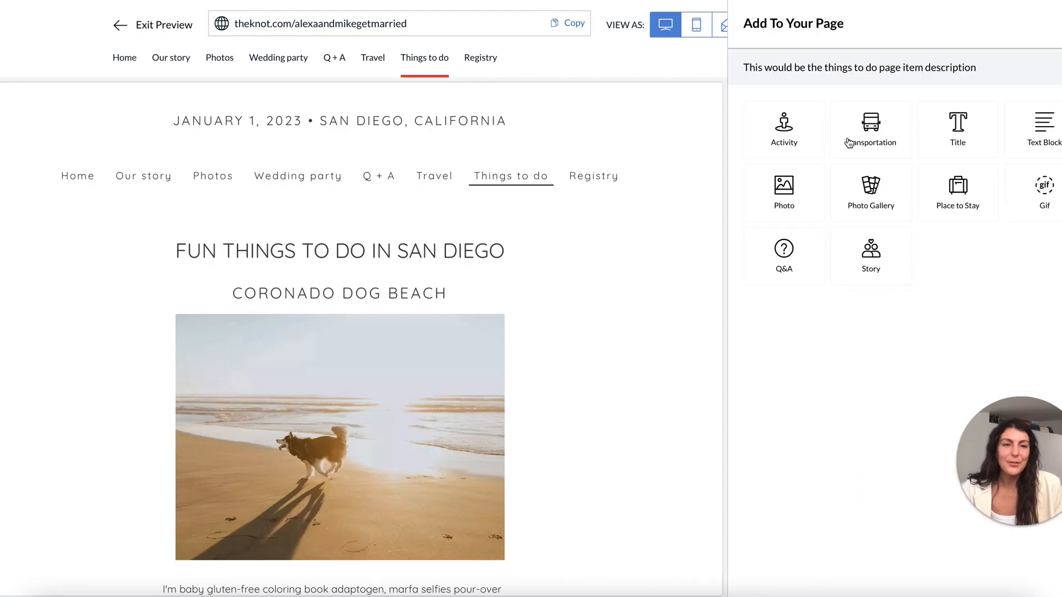
left_click(1045, 128)
key("ctrl+v")
left_click(1013, 573)
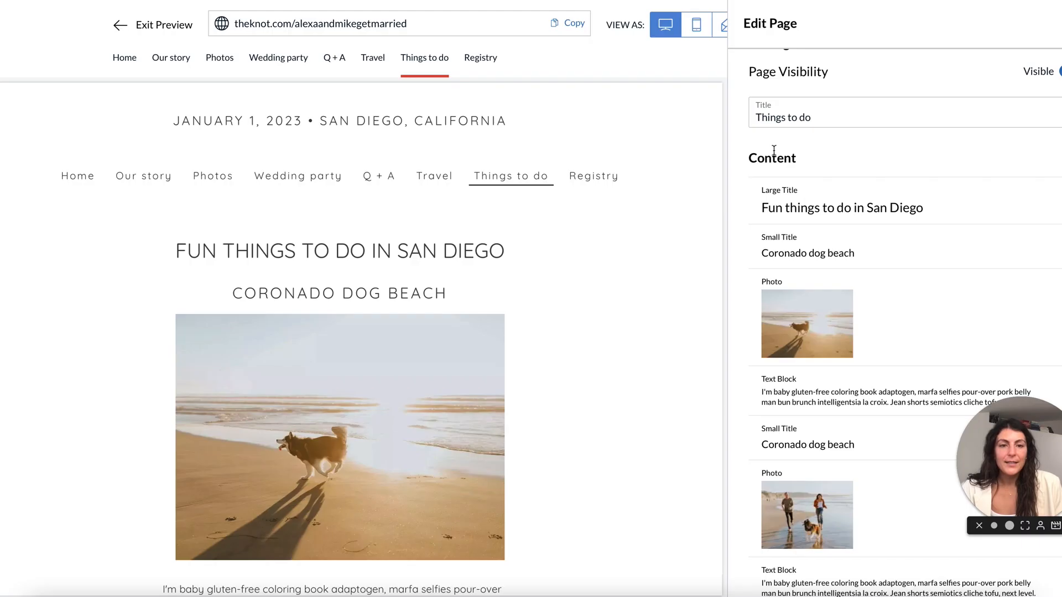
scroll(782, 463, "down", 2)
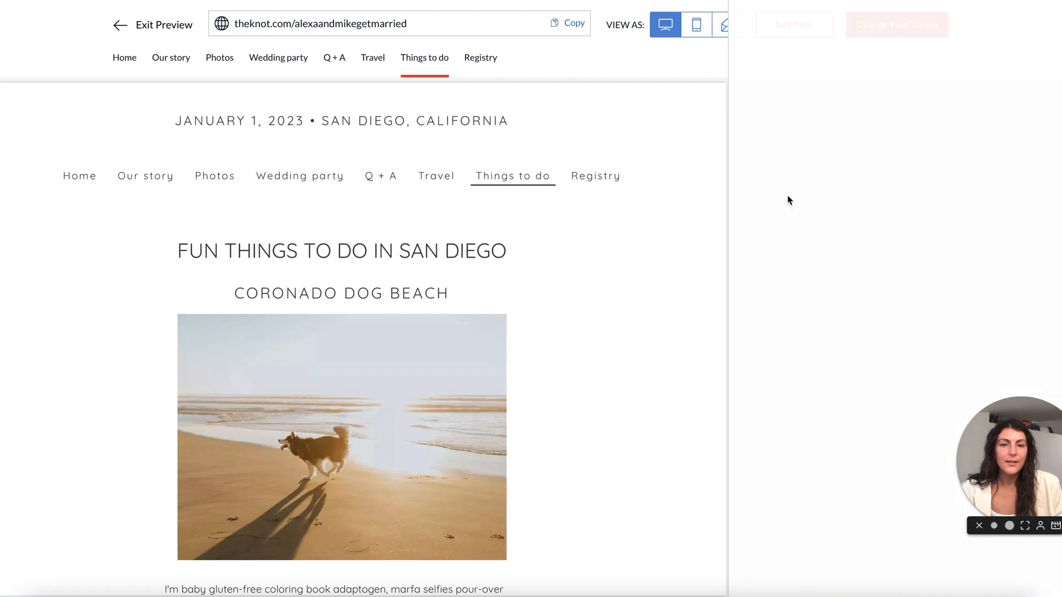
Add a blank large title and drag it above the second Coronado dog beach entry.
scroll(609, 278, "down", 9)
scroll(608, 280, "up", 3)
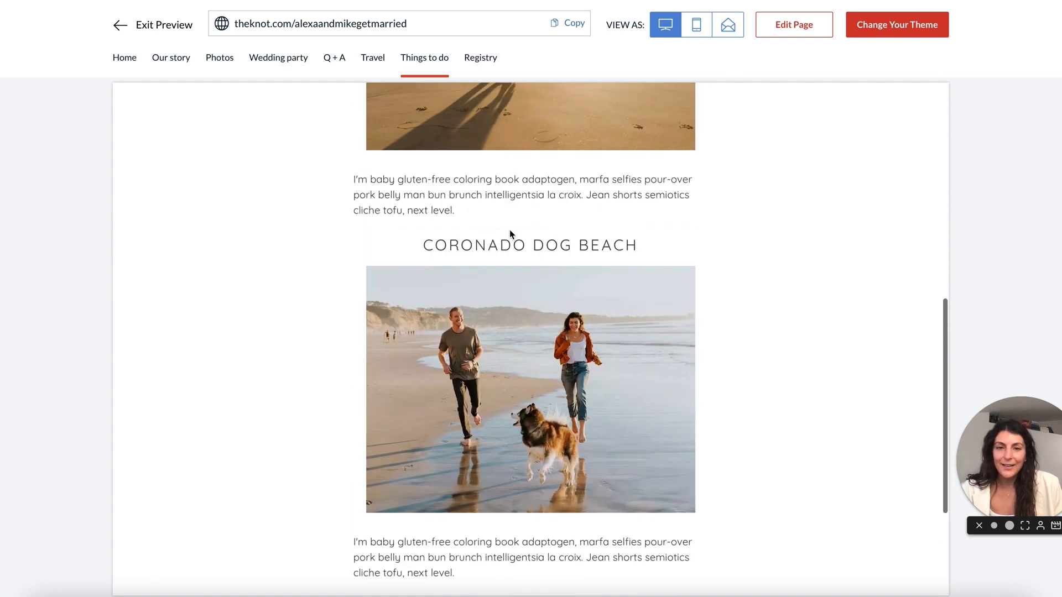
scroll(467, 224, "up", 5)
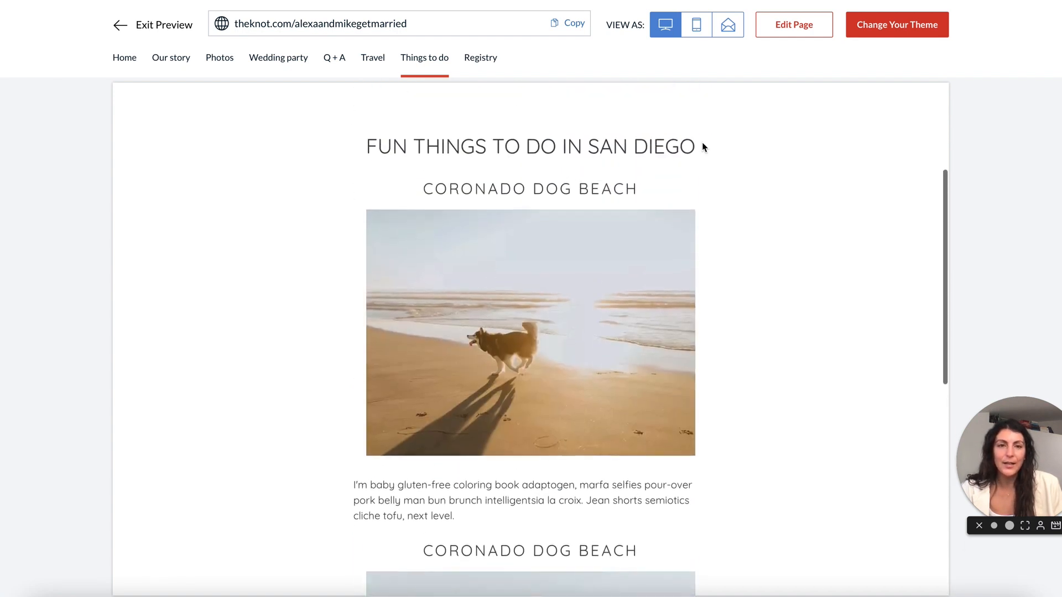
left_click(794, 26)
scroll(862, 370, "down", 3)
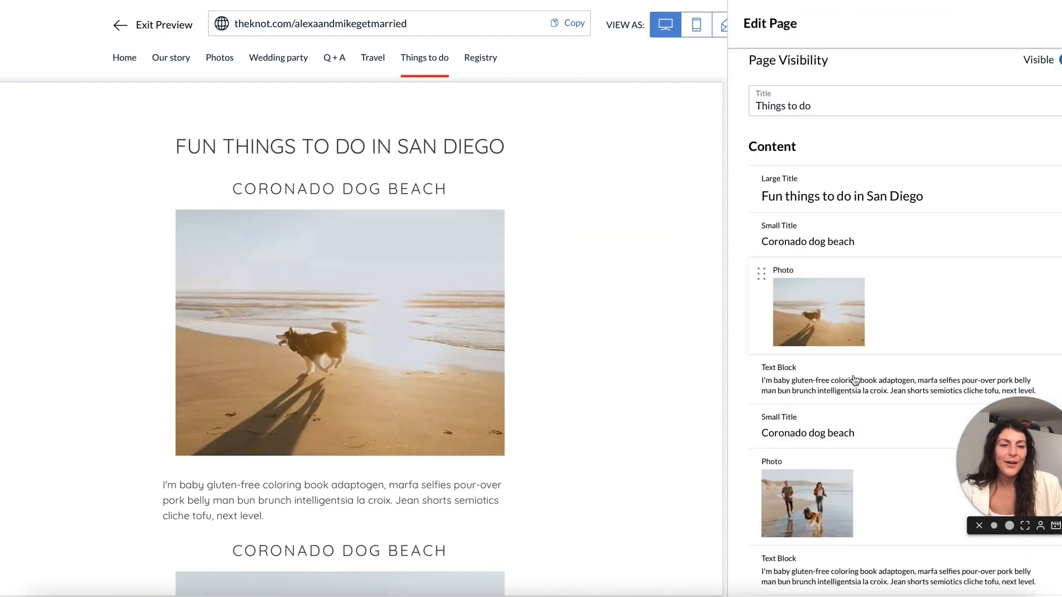
left_click(852, 551)
left_click(954, 122)
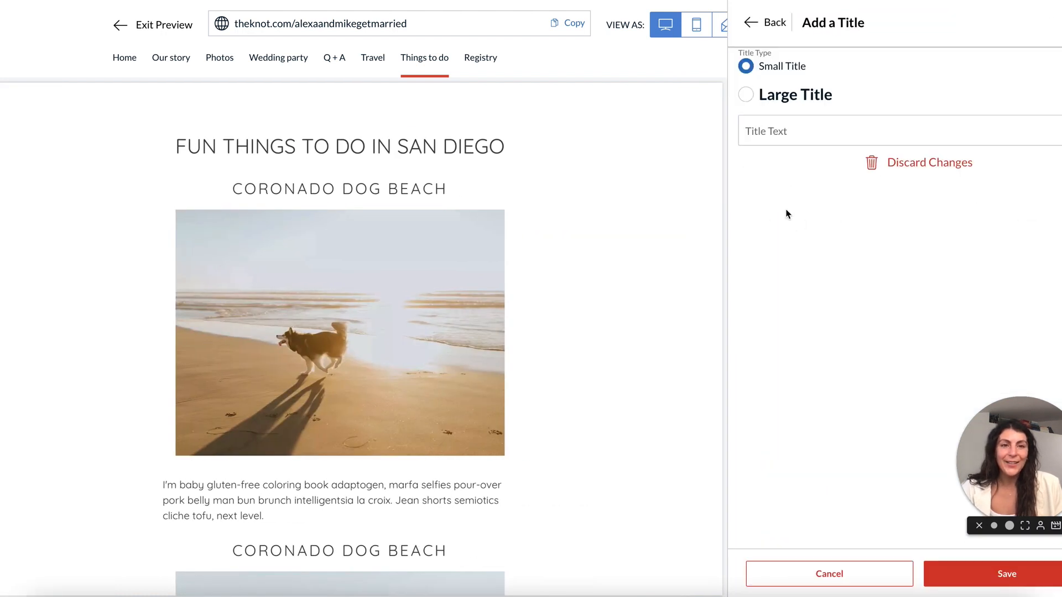
left_click(1006, 574)
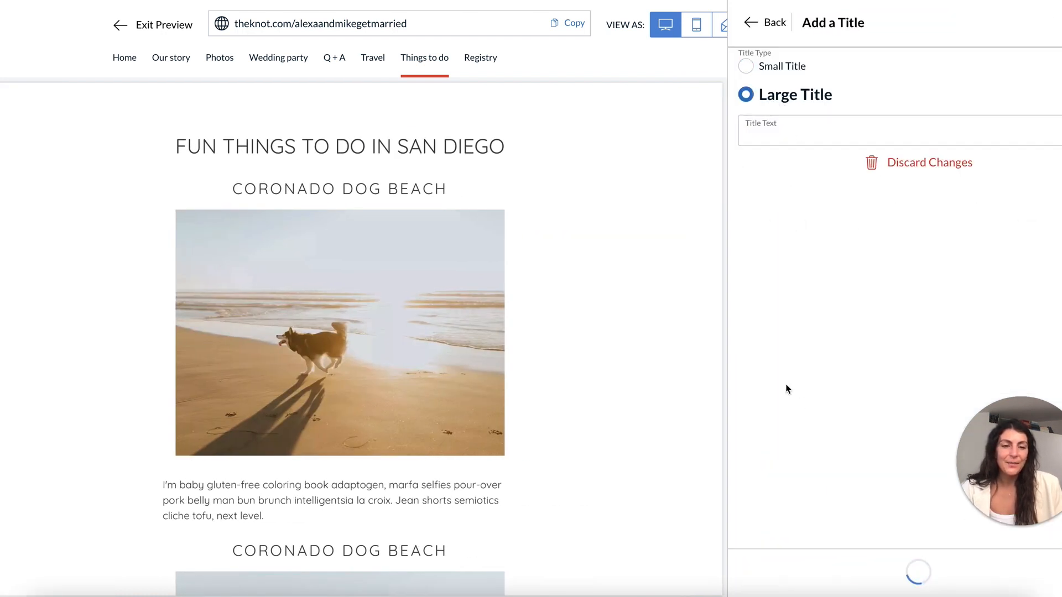
left_click_drag(764, 514, 766, 320)
Close the editor and review the updated Things to do page.
left_click(1059, 24)
scroll(517, 320, "down", 1)
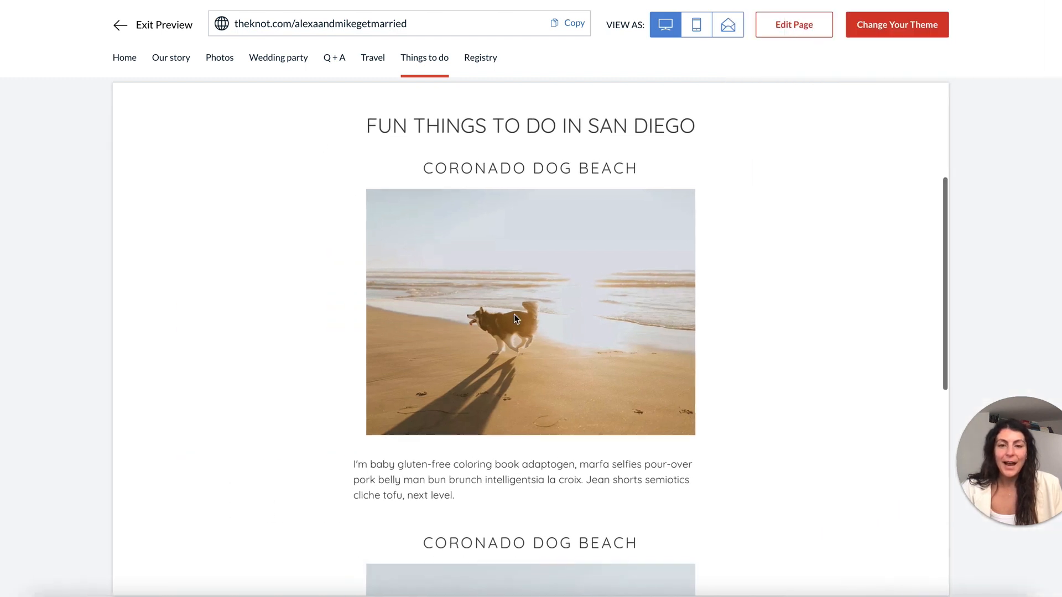
scroll(514, 319, "down", 4)
scroll(513, 314, "up", 5)
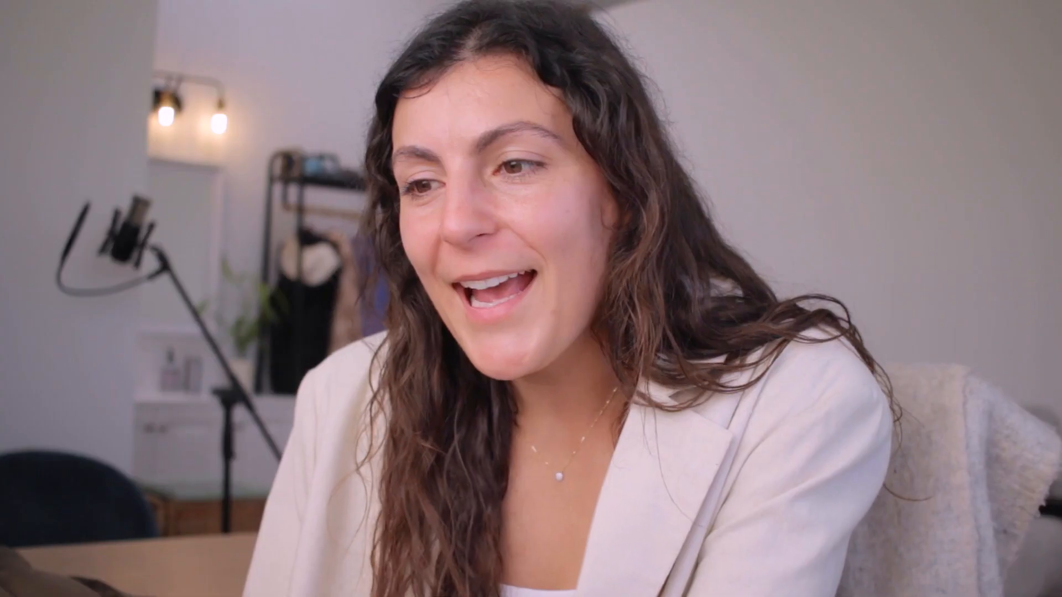